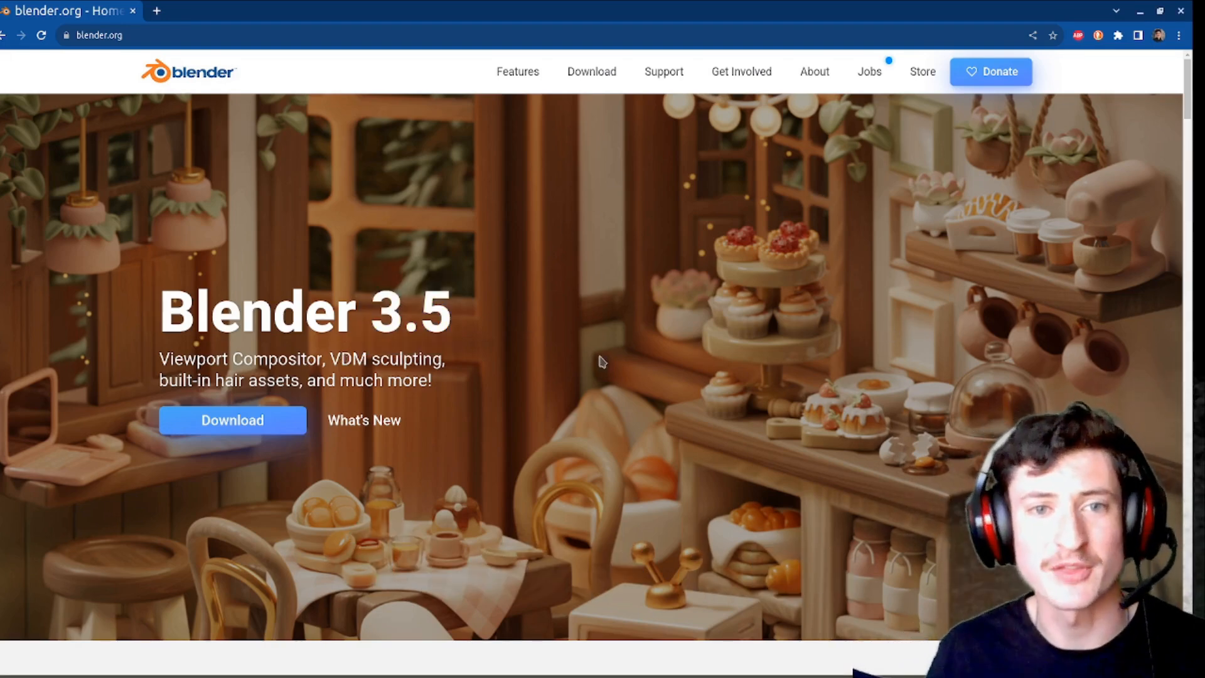
# Step: Look through the long-term support releases on the Blender website's download pages
pyautogui.moveTo(654, 677)
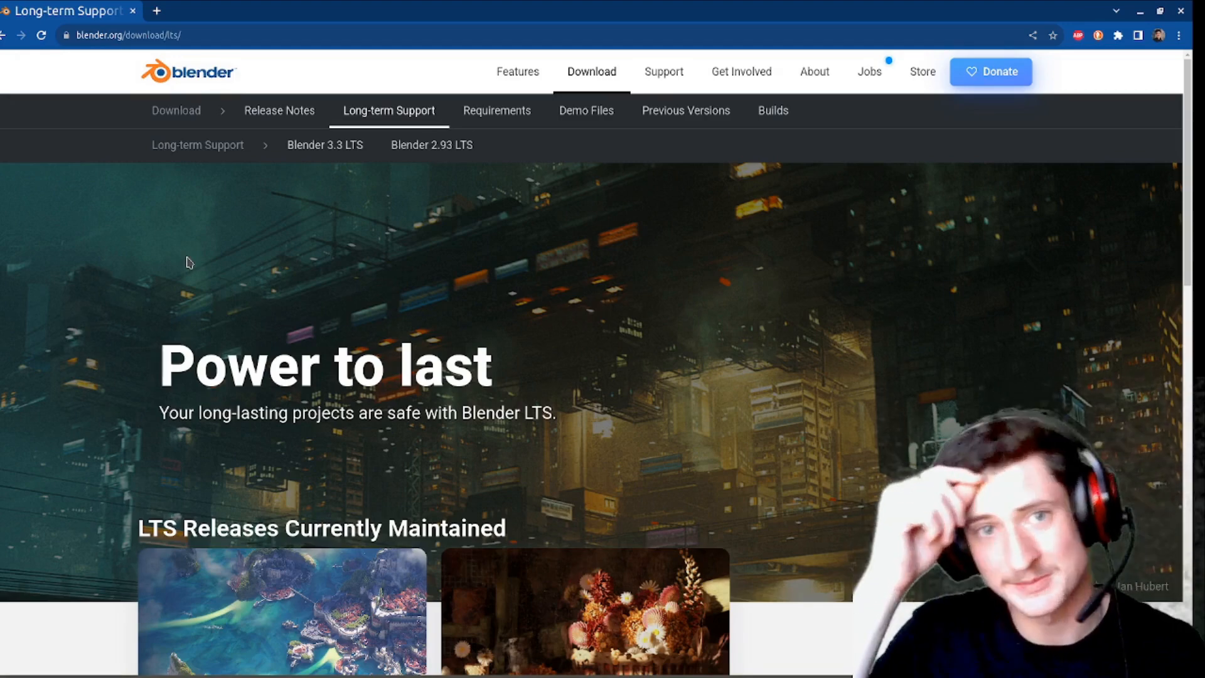
pyautogui.scroll(-5, 770, 288)
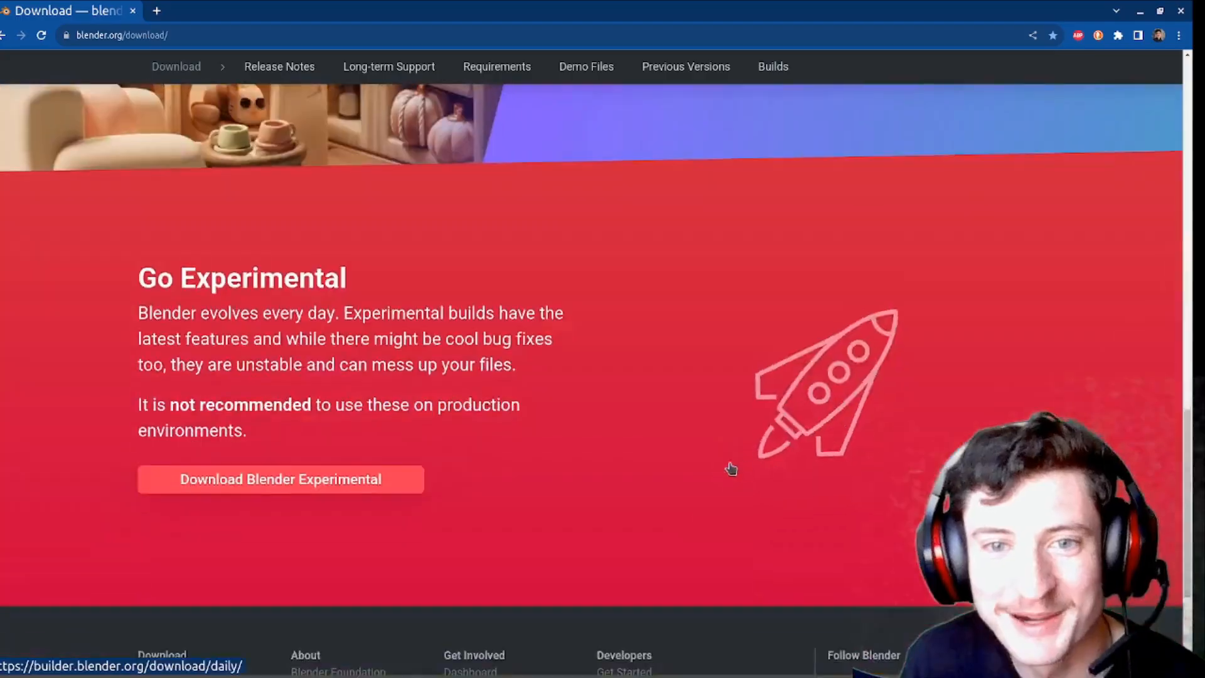
pyautogui.scroll(-4, 732, 466)
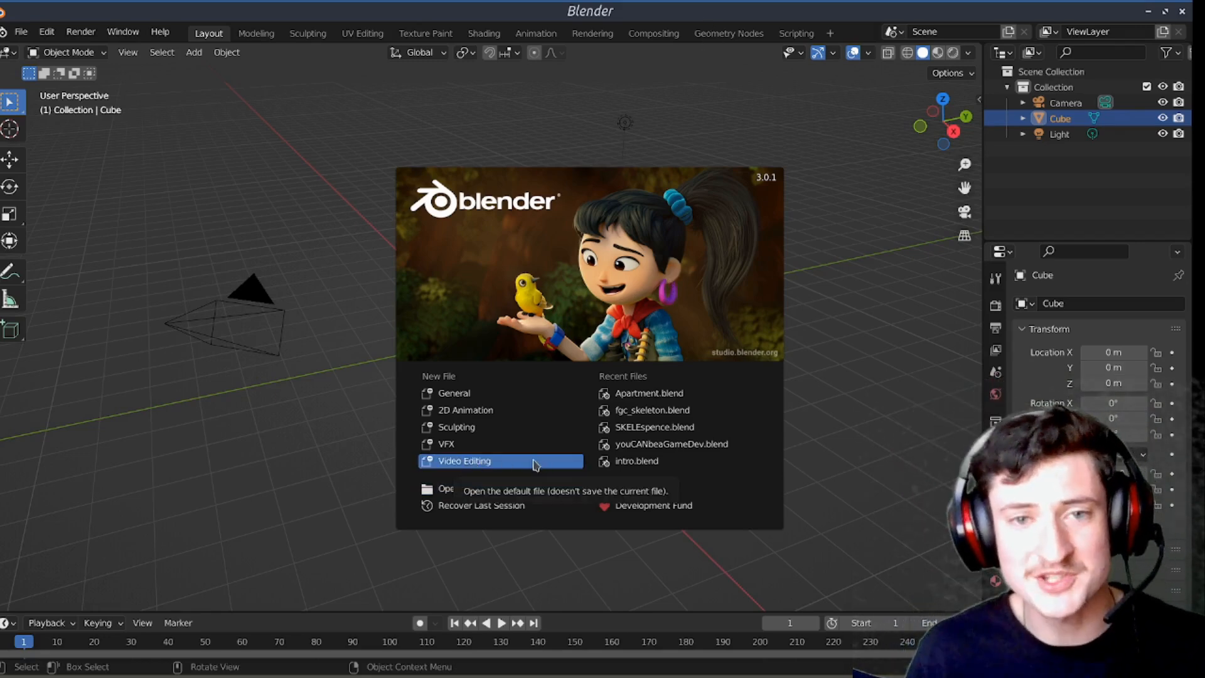
# Step: Switch to Blender, create a new Video Editing project and put the sequencer's playhead at frame 0
pyautogui.click(479, 465)
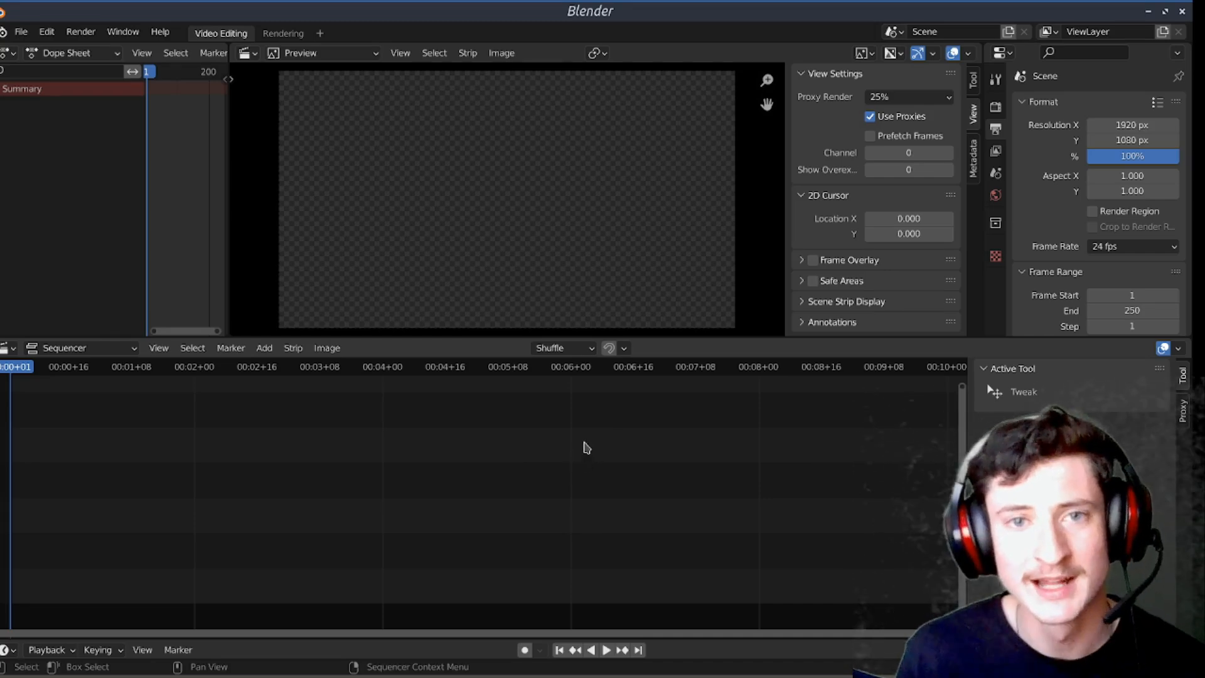
pyautogui.press('Home')
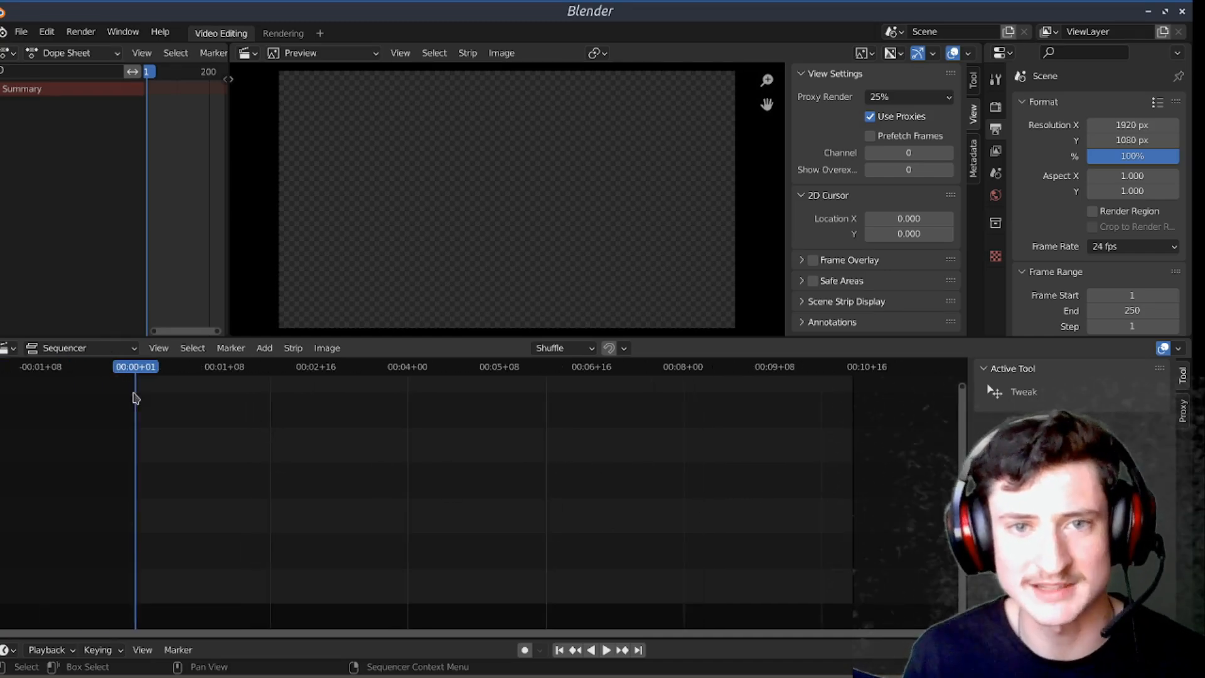
pyautogui.press('space')
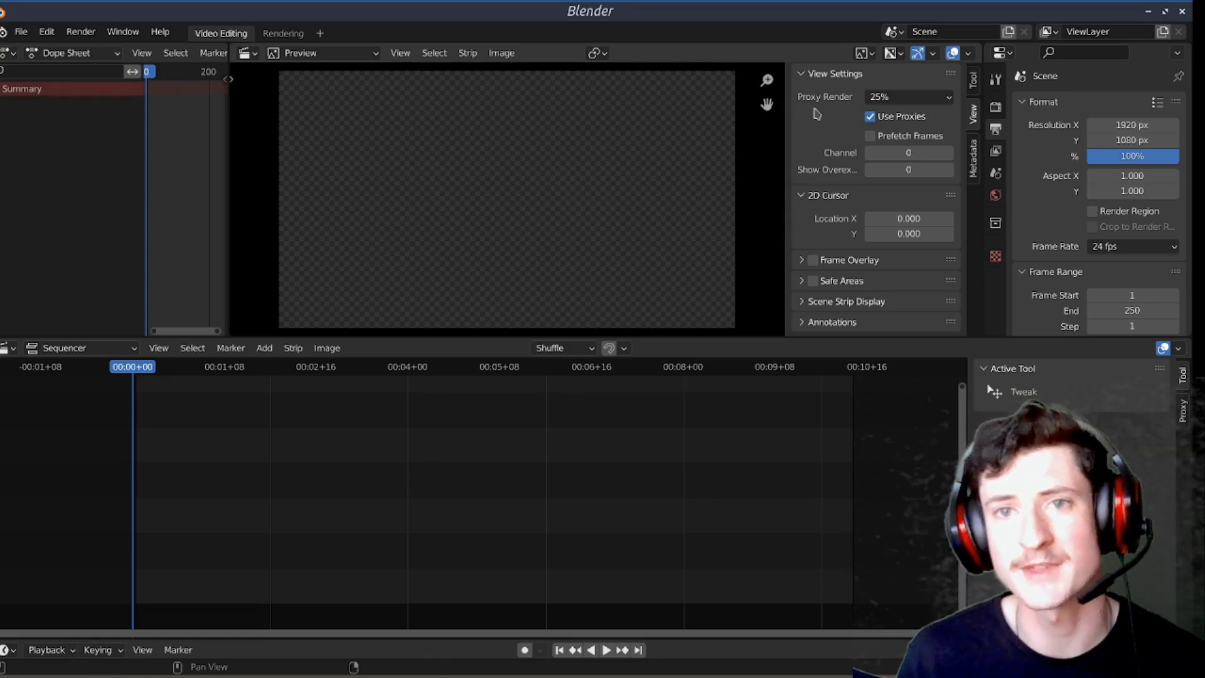
# Step: Examine the available proxy render sizes in the preview's view settings
pyautogui.click(931, 99)
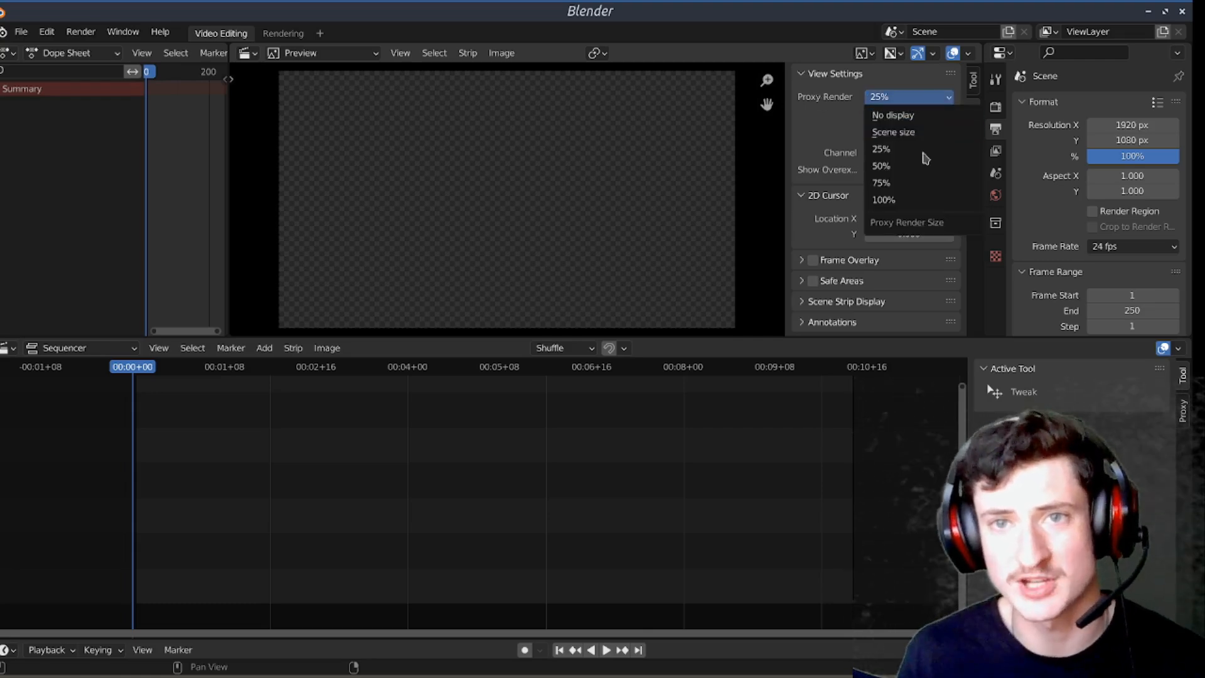
pyautogui.click(911, 97)
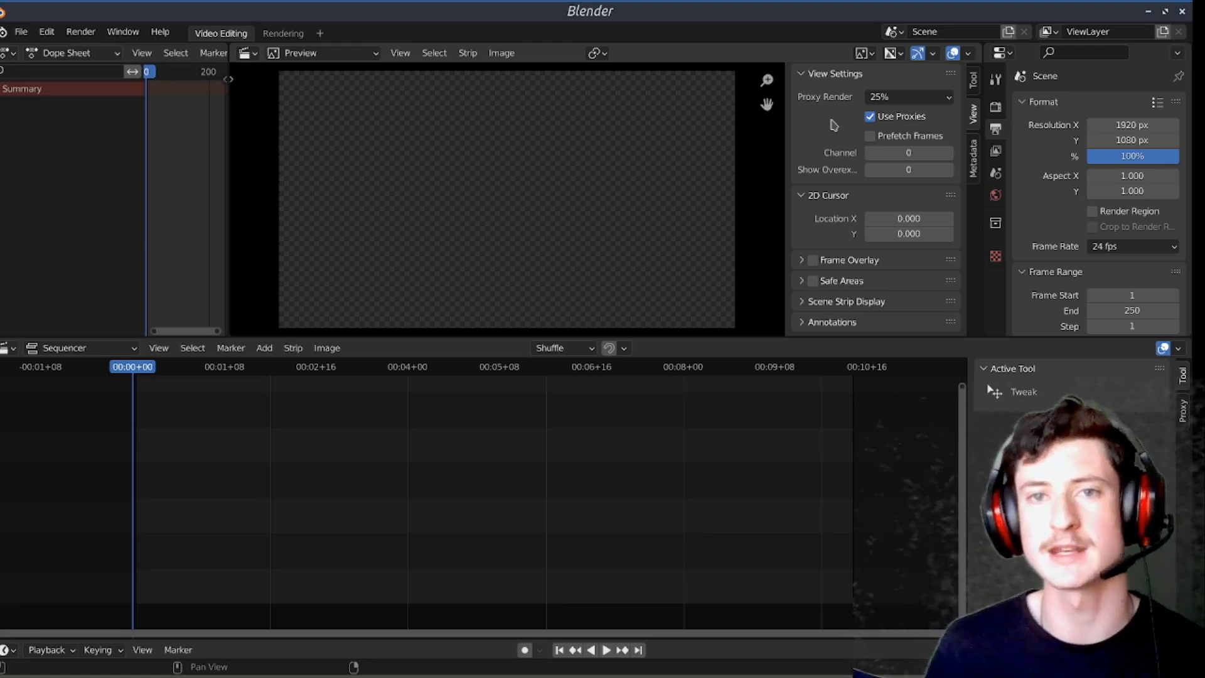
pyautogui.click(908, 98)
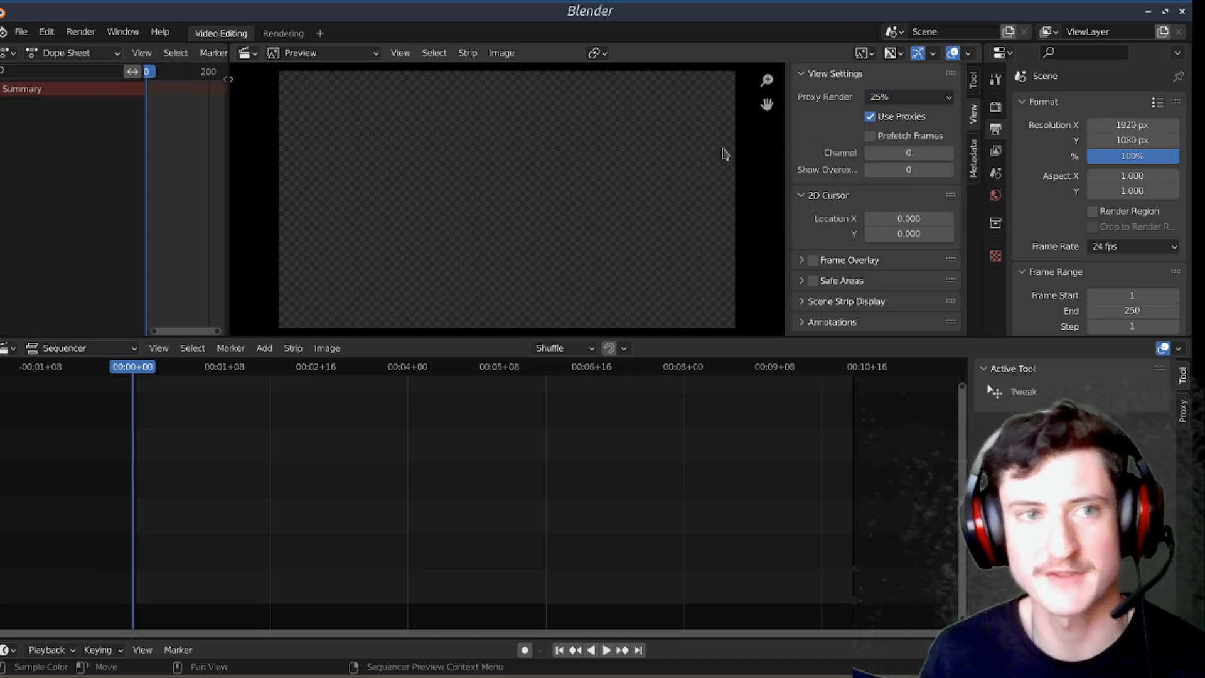
# Step: Change the Dope Sheet area to a File Browser and look through its folders
pyautogui.click(53, 55)
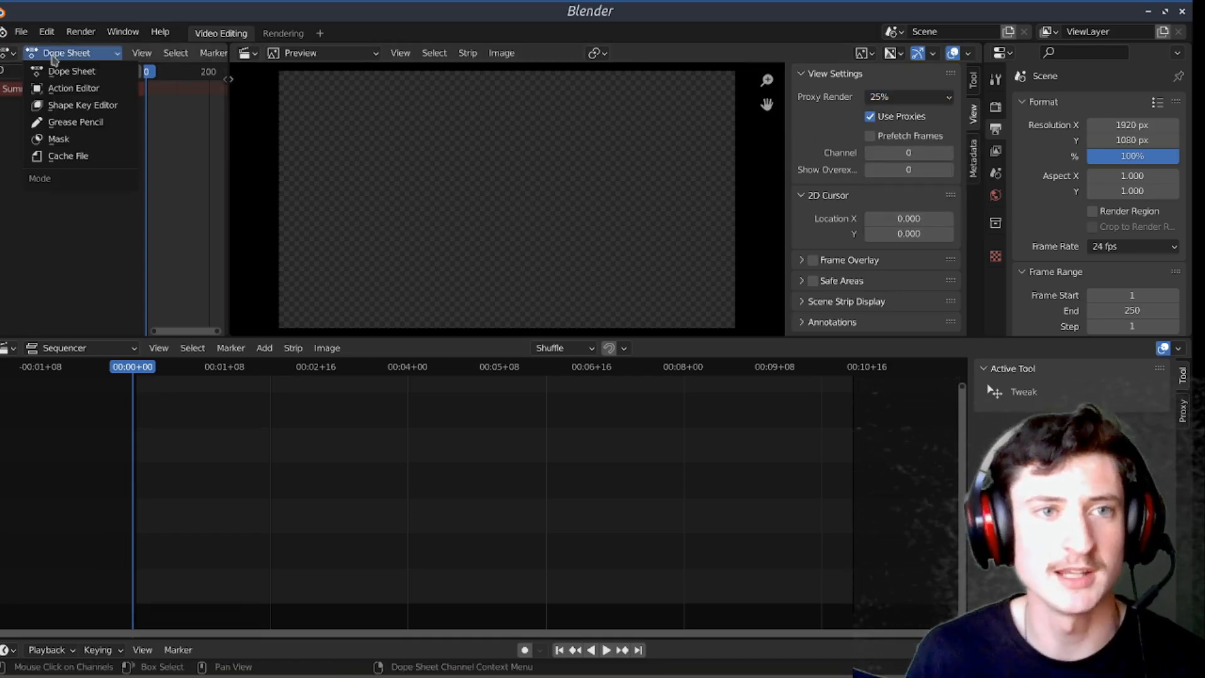
pyautogui.click(12, 54)
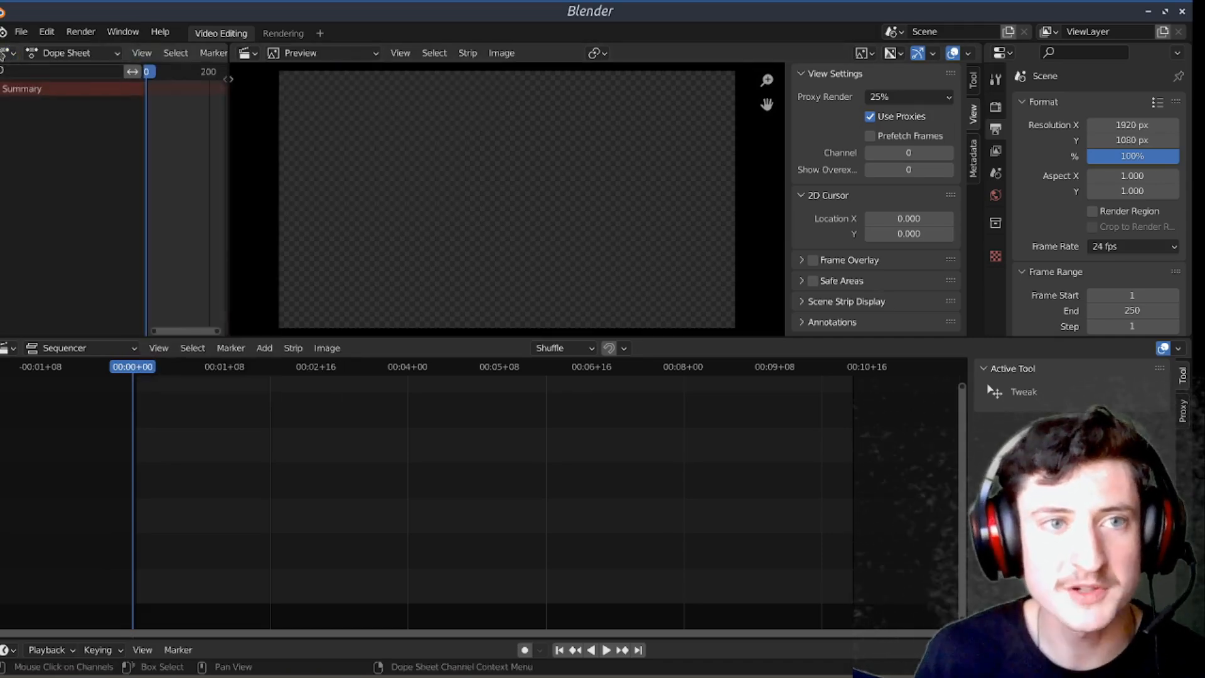
pyautogui.click(5, 54)
pyautogui.click(447, 128)
pyautogui.scroll(-2, 127, 212)
pyautogui.scroll(2, 128, 217)
# Step: Turn the File Browser area back into a Dope Sheet
pyautogui.click(3, 55)
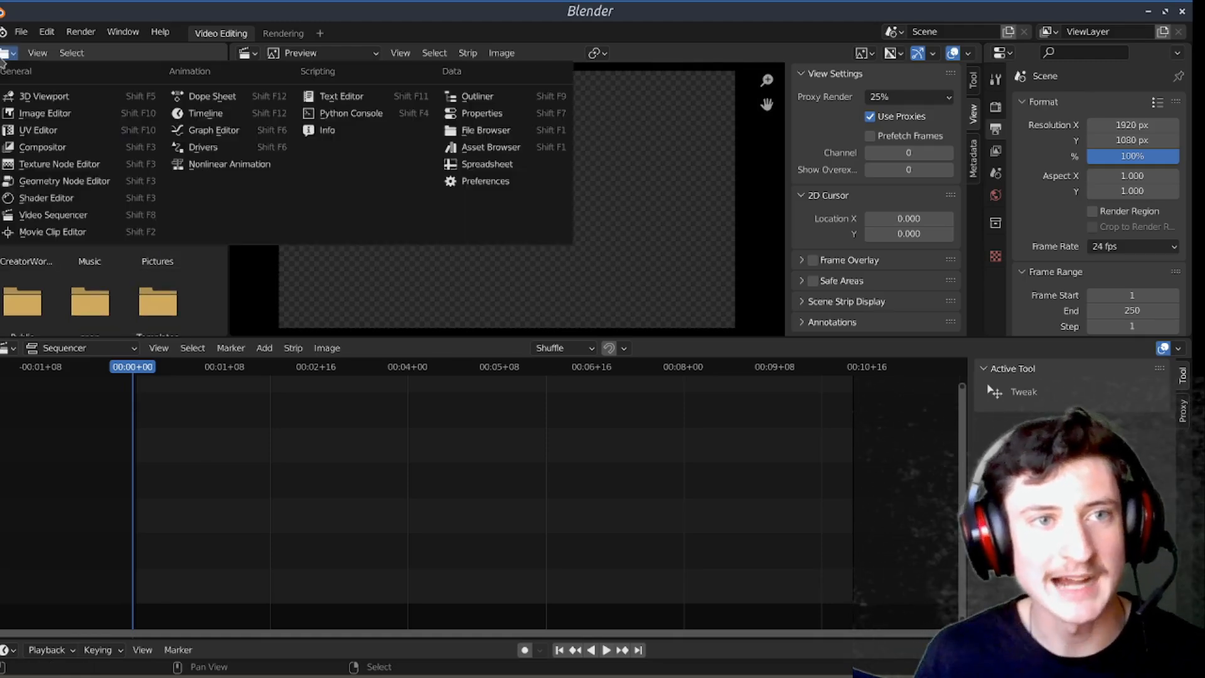
pyautogui.click(207, 94)
pyautogui.scroll(-10, 182, 144)
pyautogui.scroll(10, 191, 170)
pyautogui.moveTo(196, 177)
pyautogui.mouseDown(button='middle')
pyautogui.moveTo(220, 179)
pyautogui.moveTo(202, 184)
pyautogui.mouseUp(button='middle')
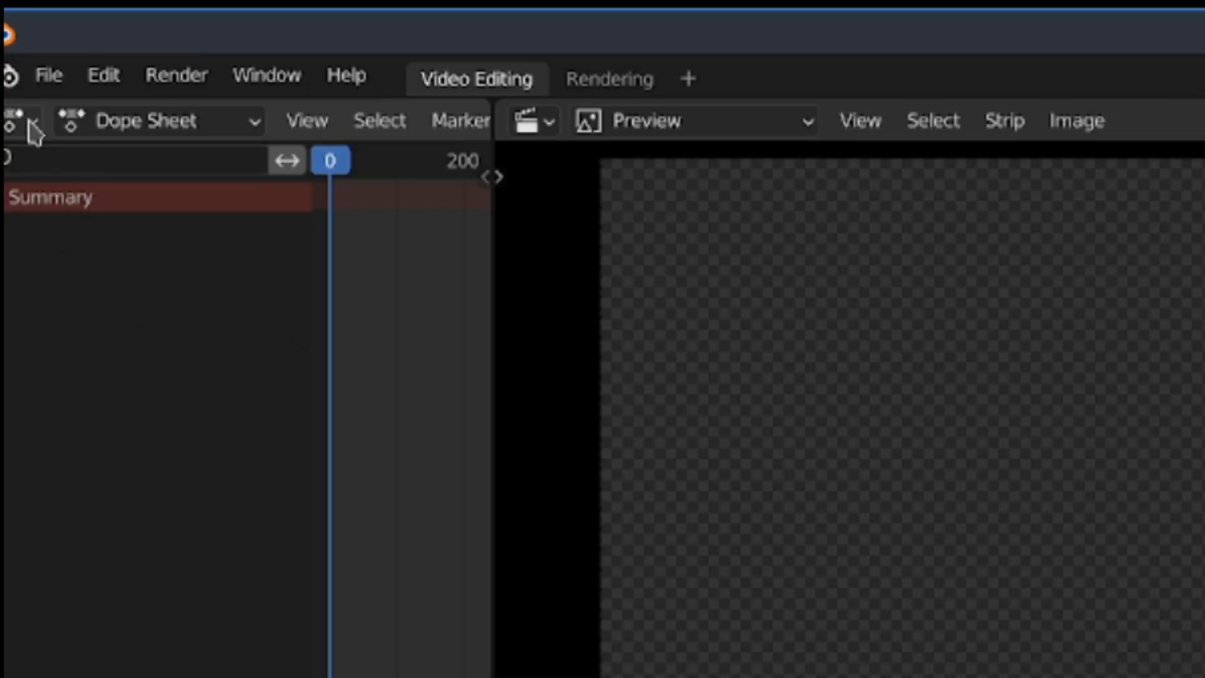
# Step: Examine the list of editor types available for the Dope Sheet area
pyautogui.click(8, 54)
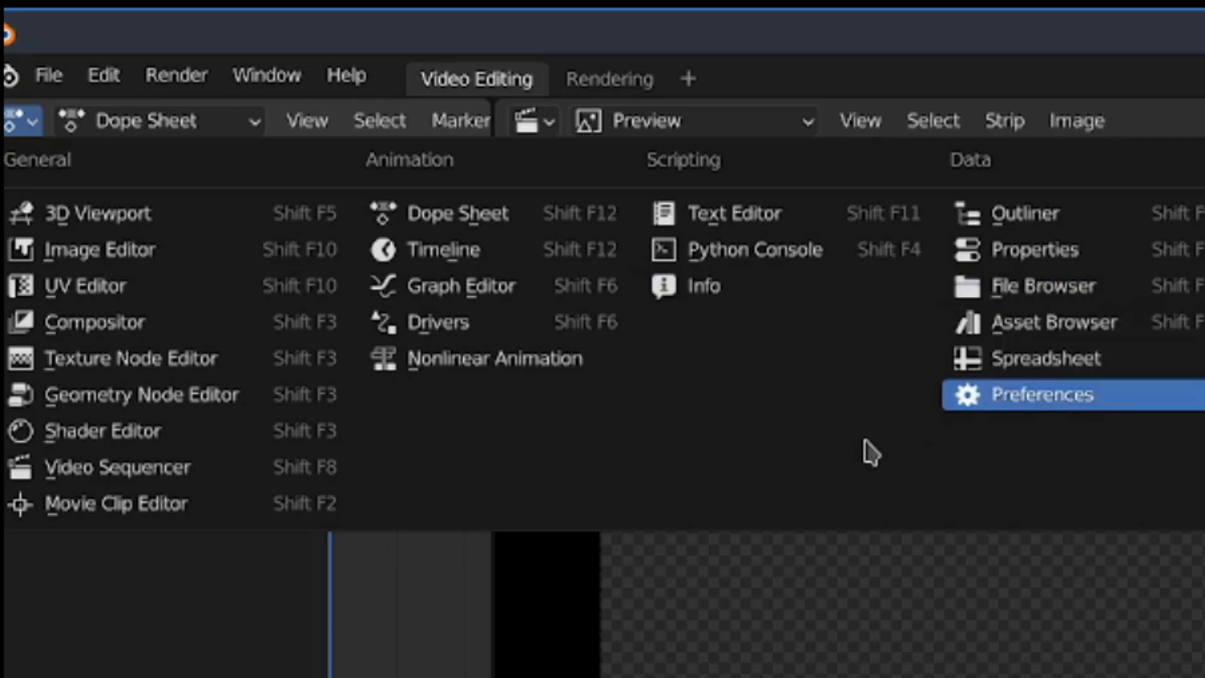
pyautogui.press('Home')
pyautogui.press('Home')
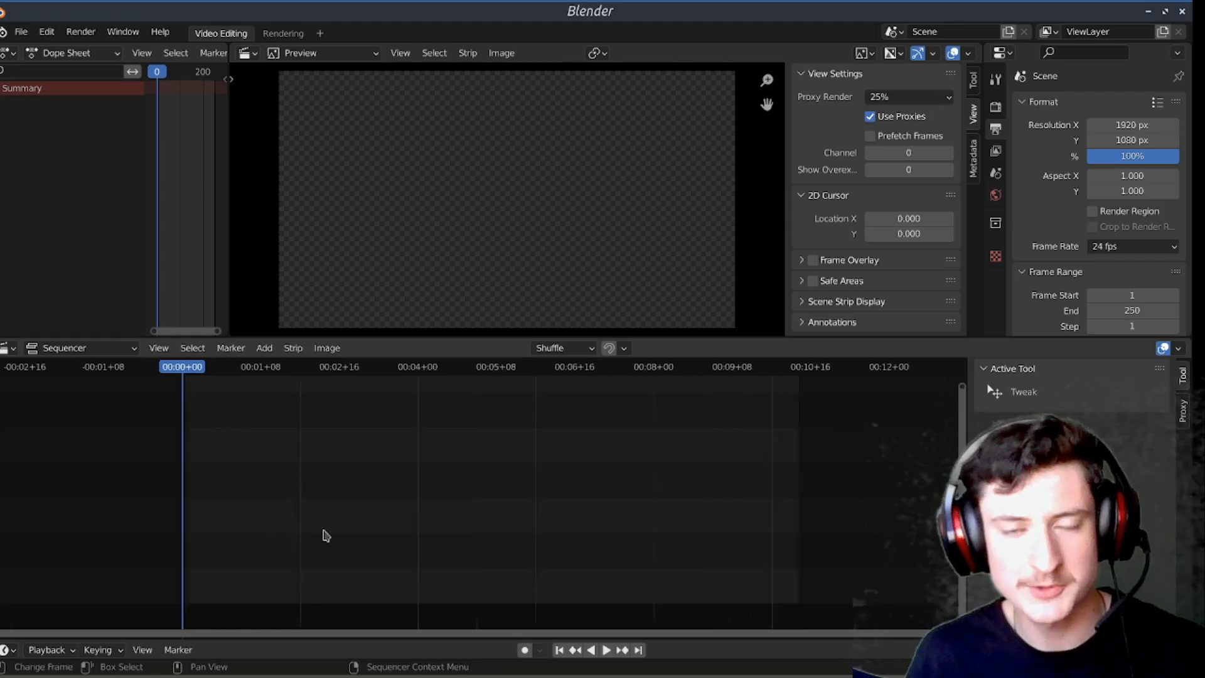
# Step: Review the scene's output settings for resolution, frame rate, frame range and output folder
pyautogui.scroll(-2, 1112, 196)
pyautogui.scroll(2, 1113, 196)
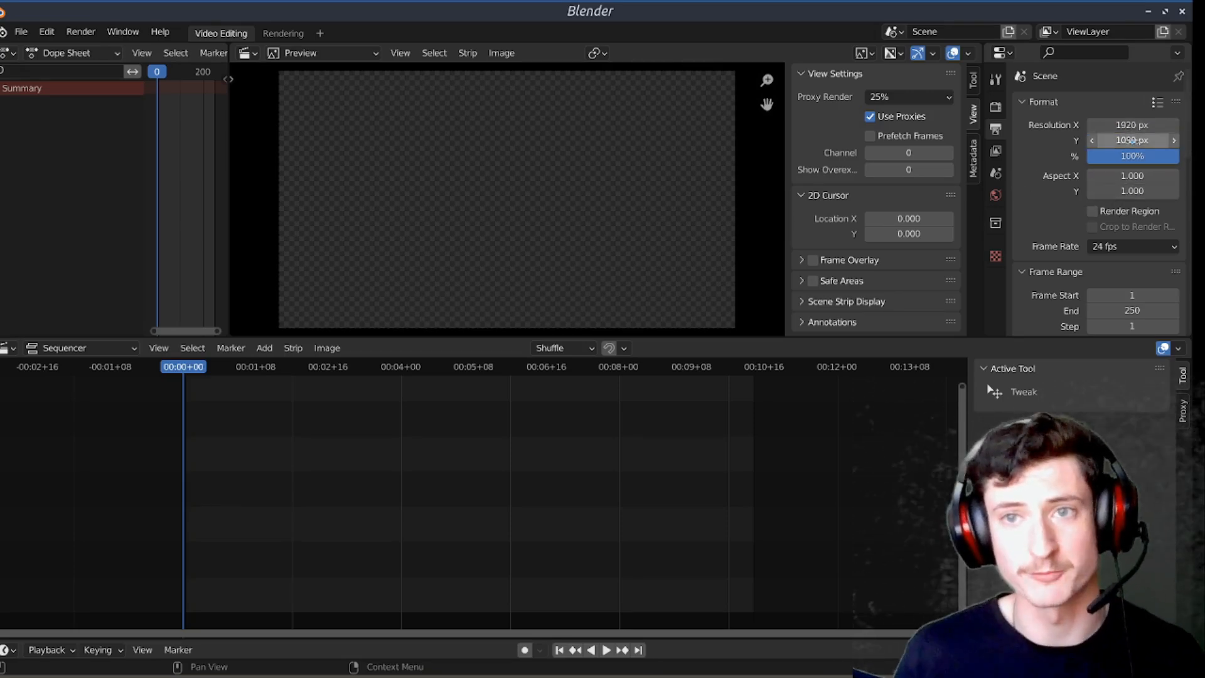
pyautogui.scroll(-2, 1047, 197)
pyautogui.scroll(-2, 1045, 196)
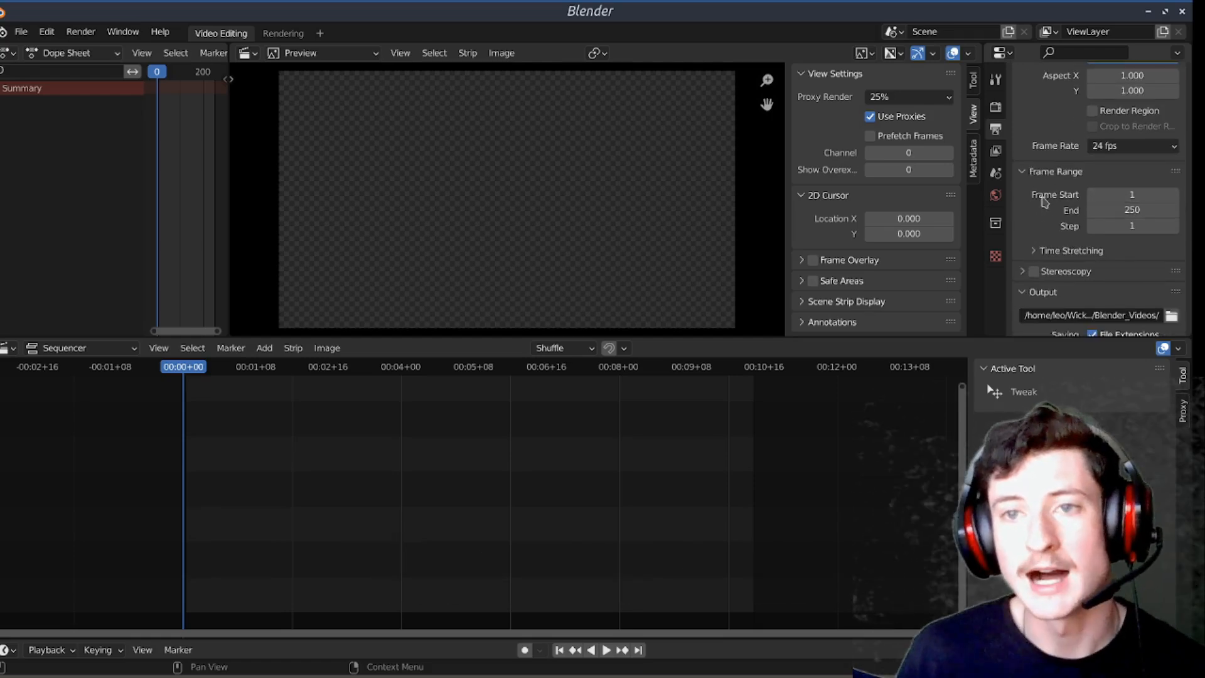
pyautogui.scroll(-1, 1045, 201)
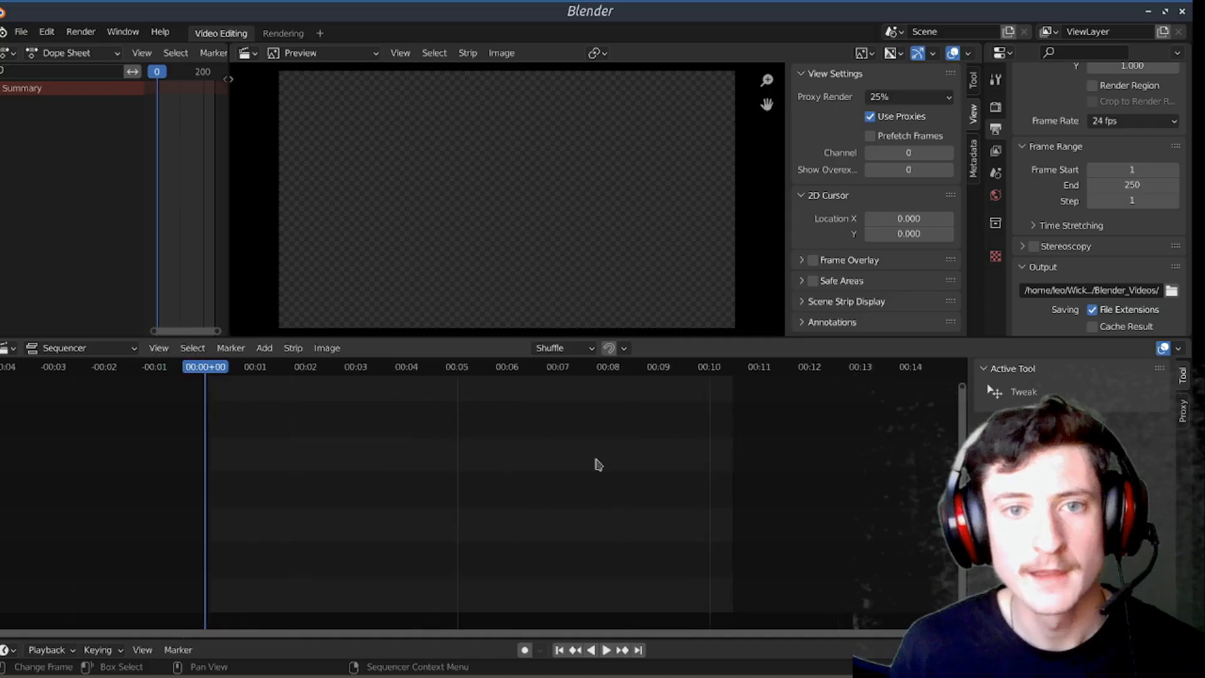
pyautogui.scroll(-2, 597, 464)
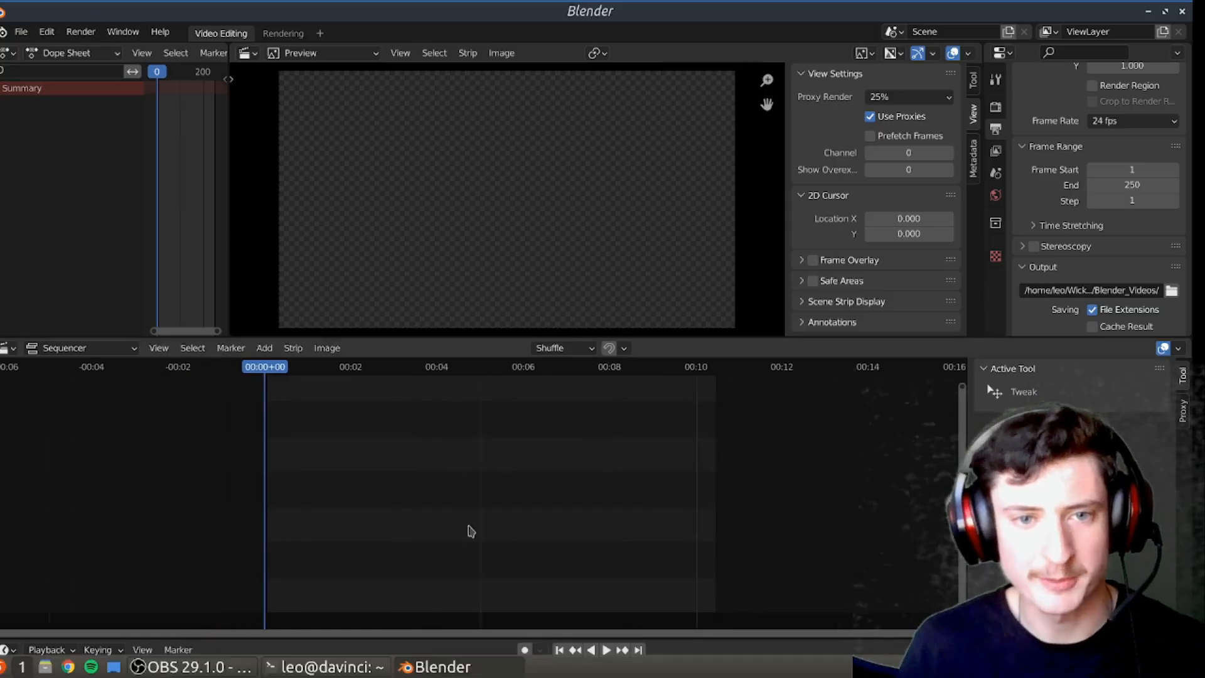
# Step: Open the file manager, reduce its window from full screen and place it over the Blender window
pyautogui.click(47, 668)
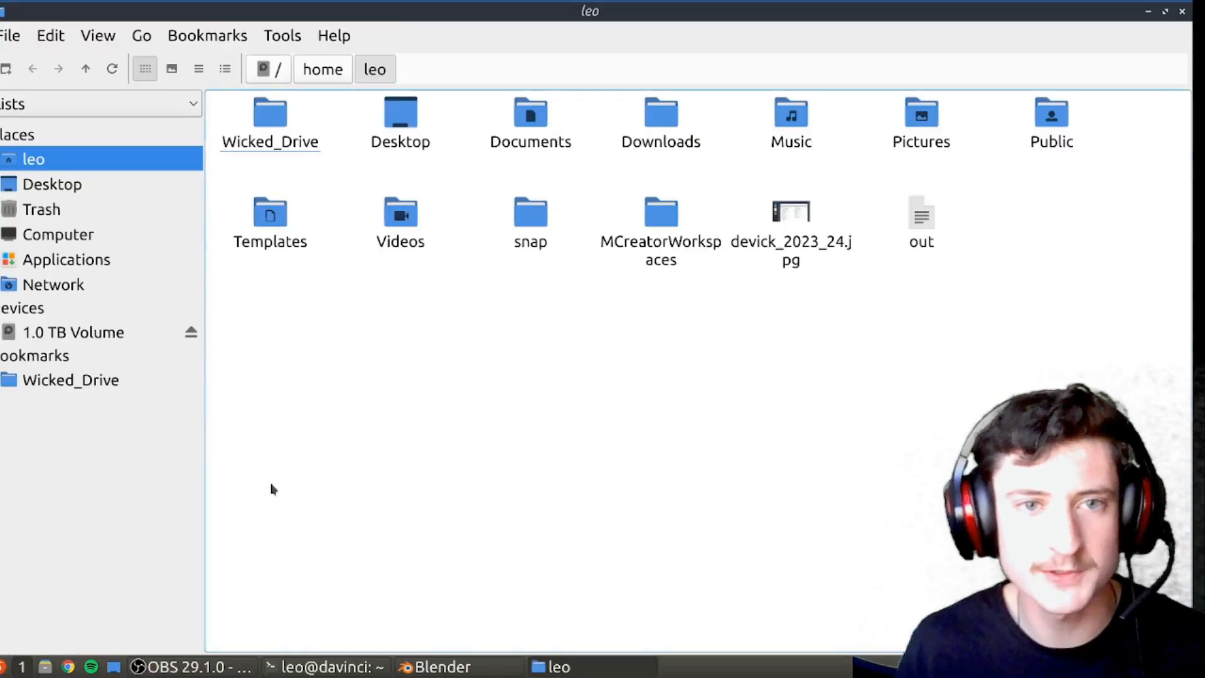
pyautogui.click(1166, 13)
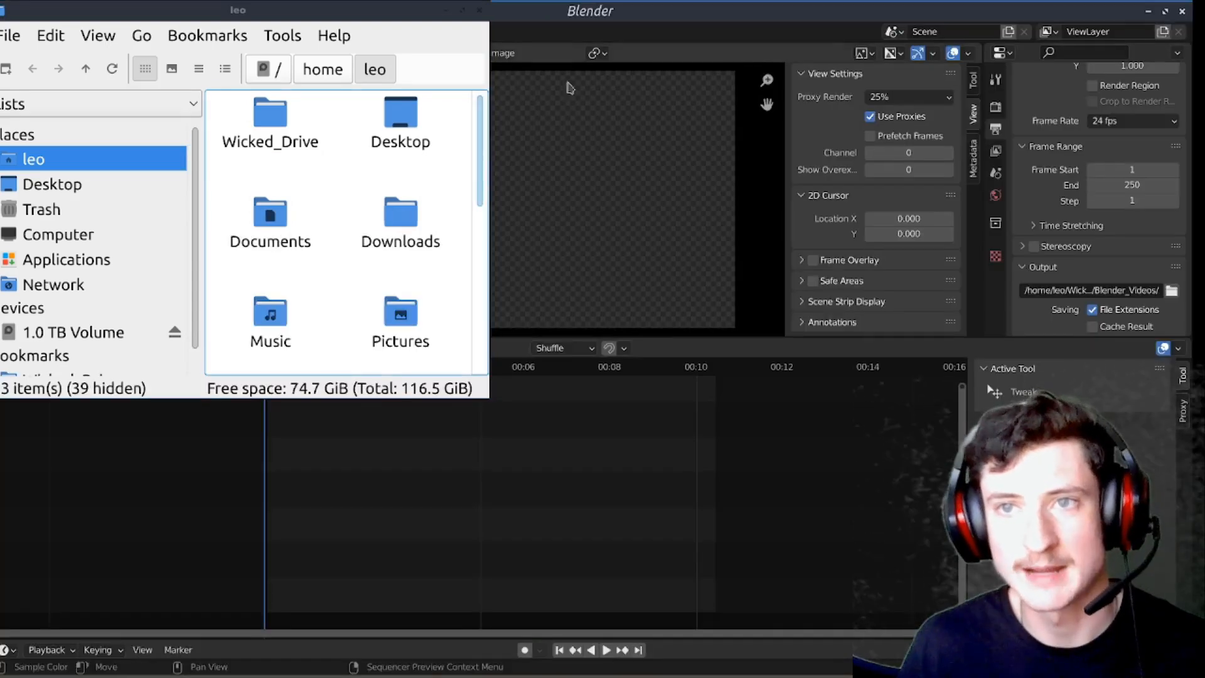
pyautogui.moveTo(309, 9); pyautogui.dragTo(752, 84)
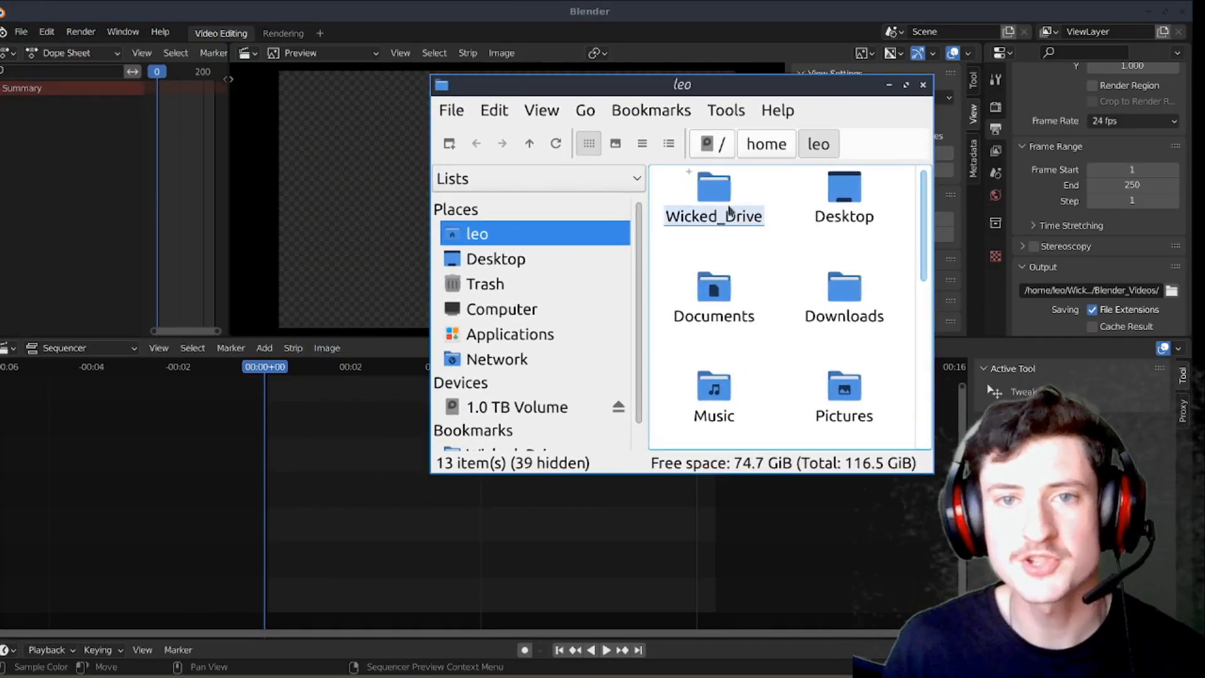
pyautogui.scroll(-5, 766, 328)
pyautogui.scroll(5, 766, 333)
pyautogui.scroll(-5, 816, 345)
pyautogui.scroll(5, 838, 347)
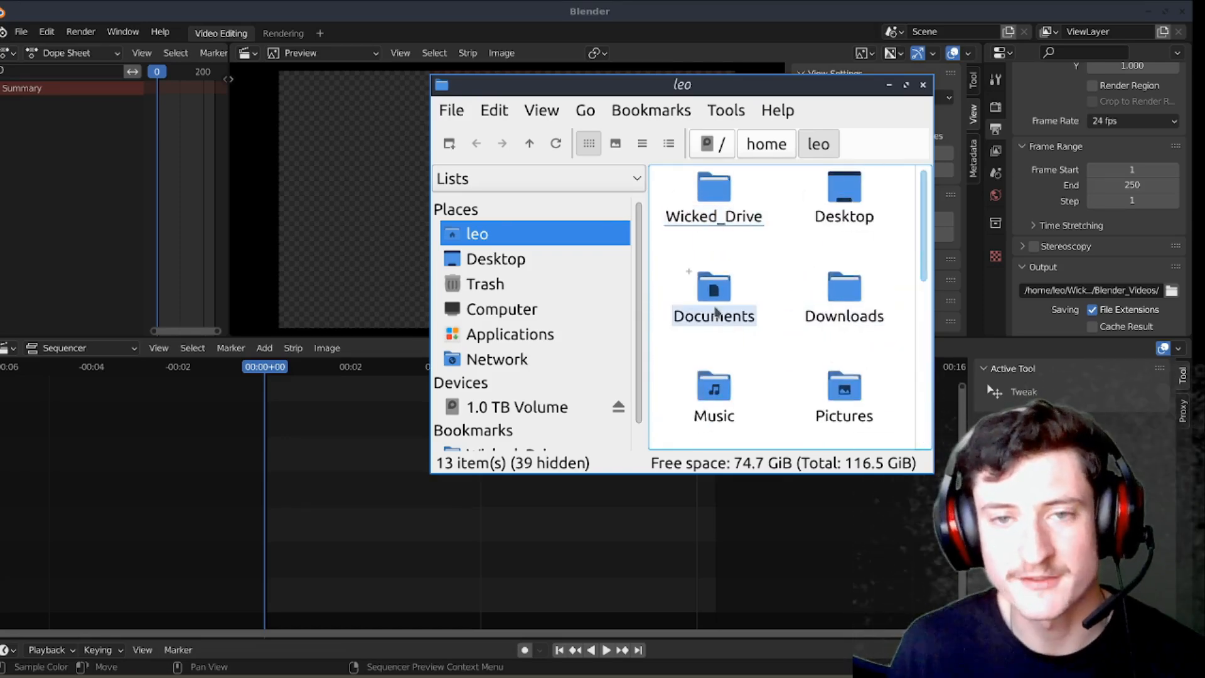
# Step: Add iforgorrender0001-0350.mkv from the Desktop folder to the sequencer, starting at frame 0, and minimize the file manager
pyautogui.doubleClick(839, 213)
pyautogui.scroll(-8, 810, 283)
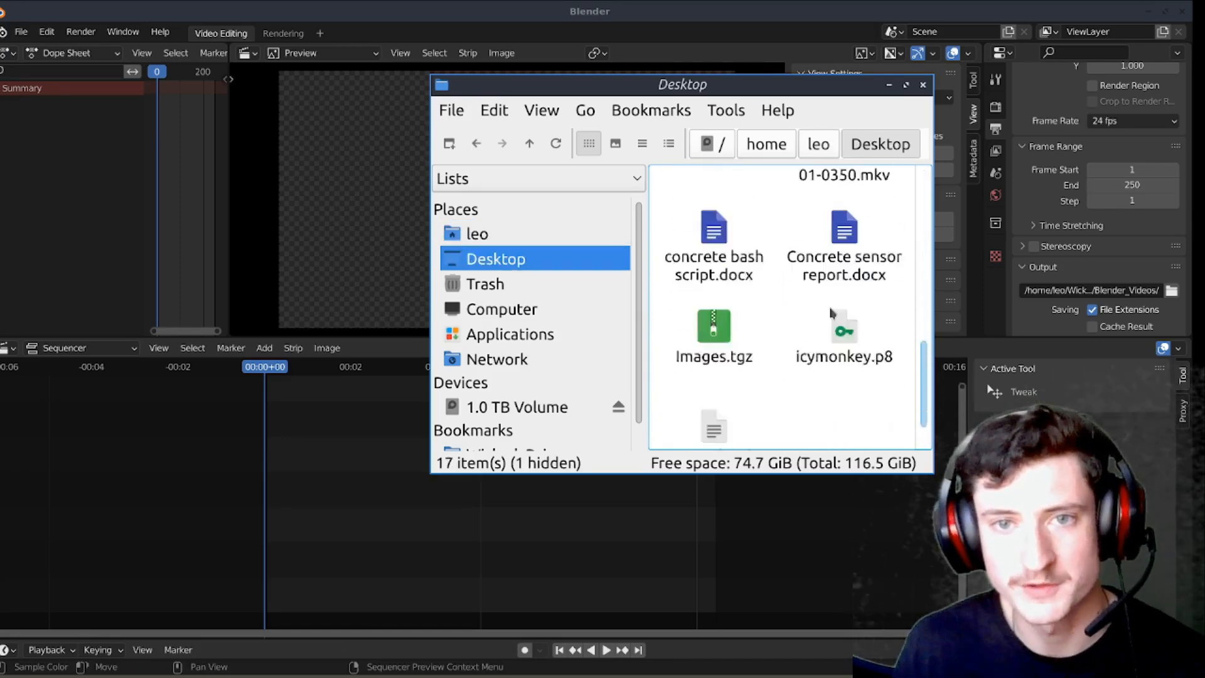
pyautogui.scroll(4, 866, 339)
pyautogui.scroll(3, 866, 339)
pyautogui.scroll(-5, 860, 351)
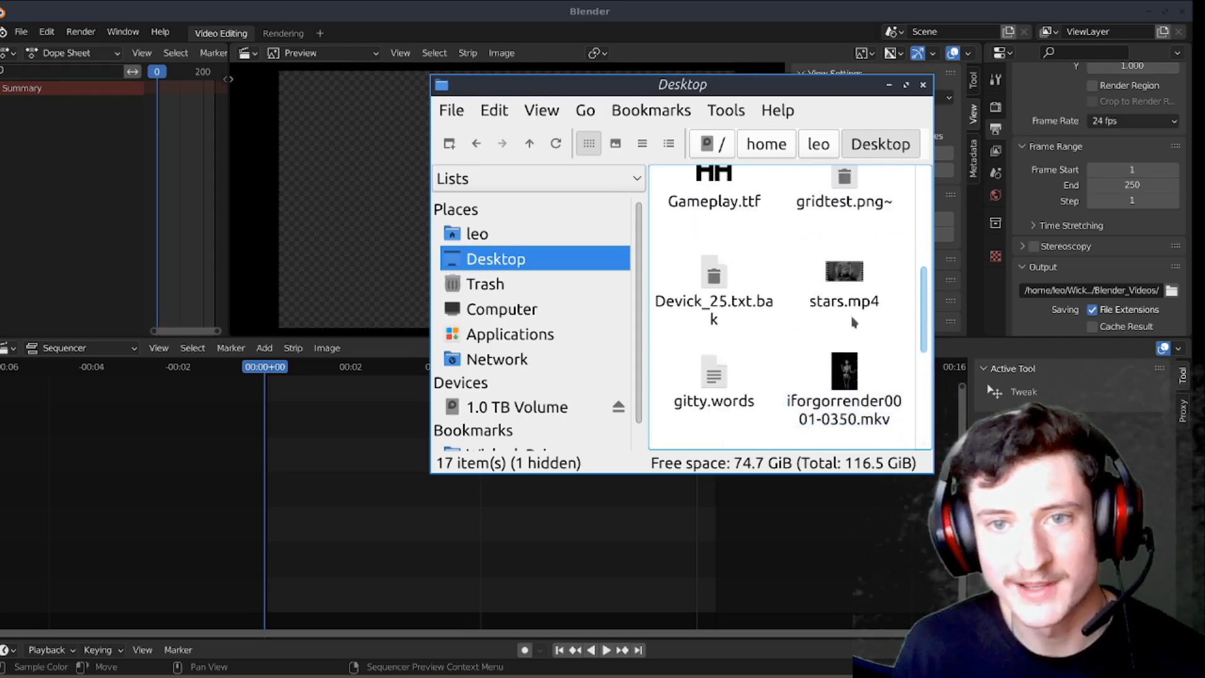
pyautogui.moveTo(857, 426); pyautogui.dragTo(351, 496)
pyautogui.click(889, 85)
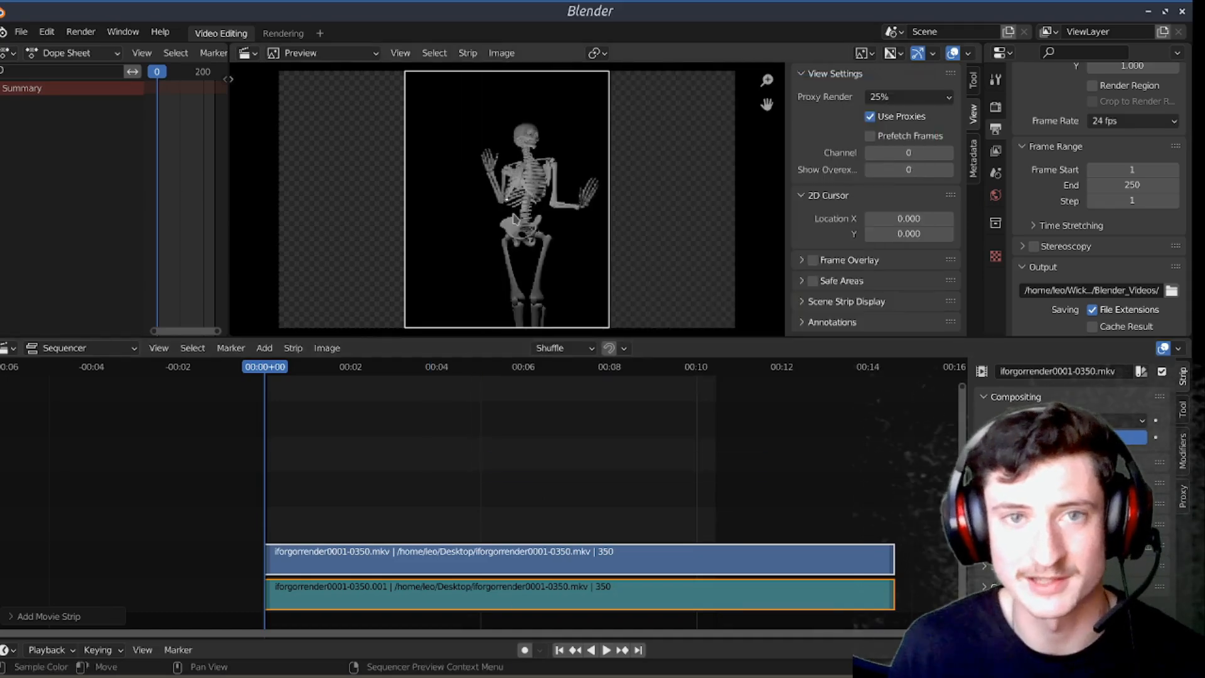
# Step: Deselect the strips and play part of the imported skeleton clip in the preview
pyautogui.press('Home')
pyautogui.press('space')
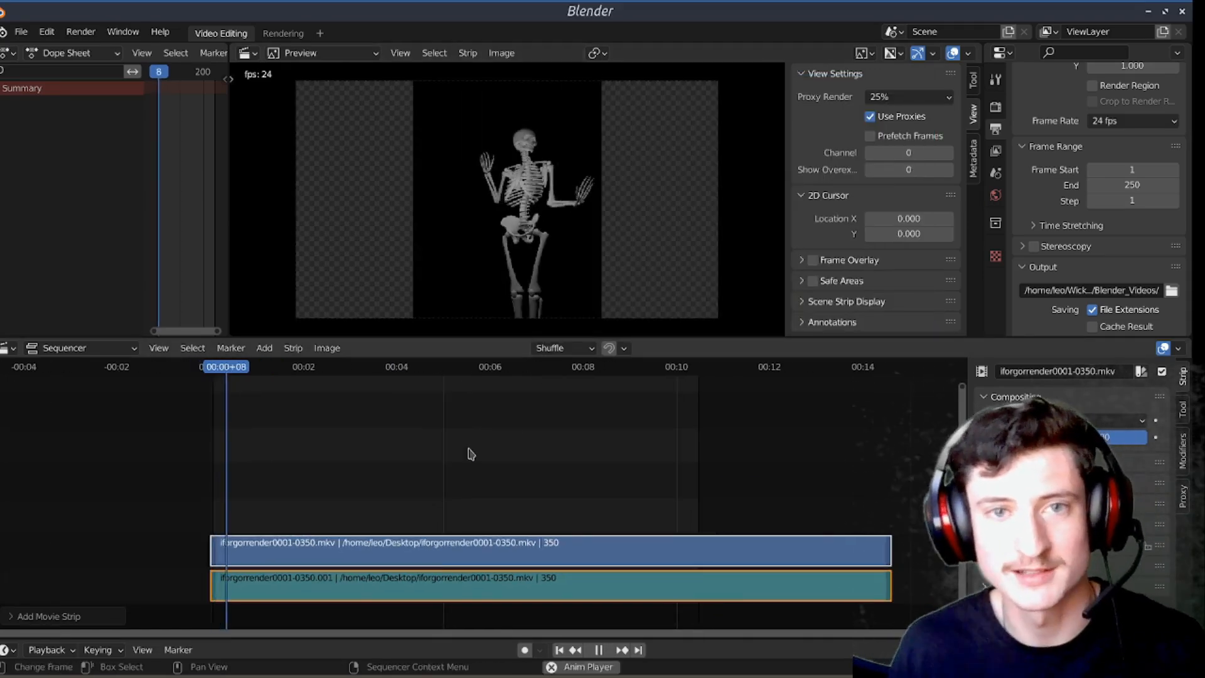
pyautogui.hotkey('alt', 'a')
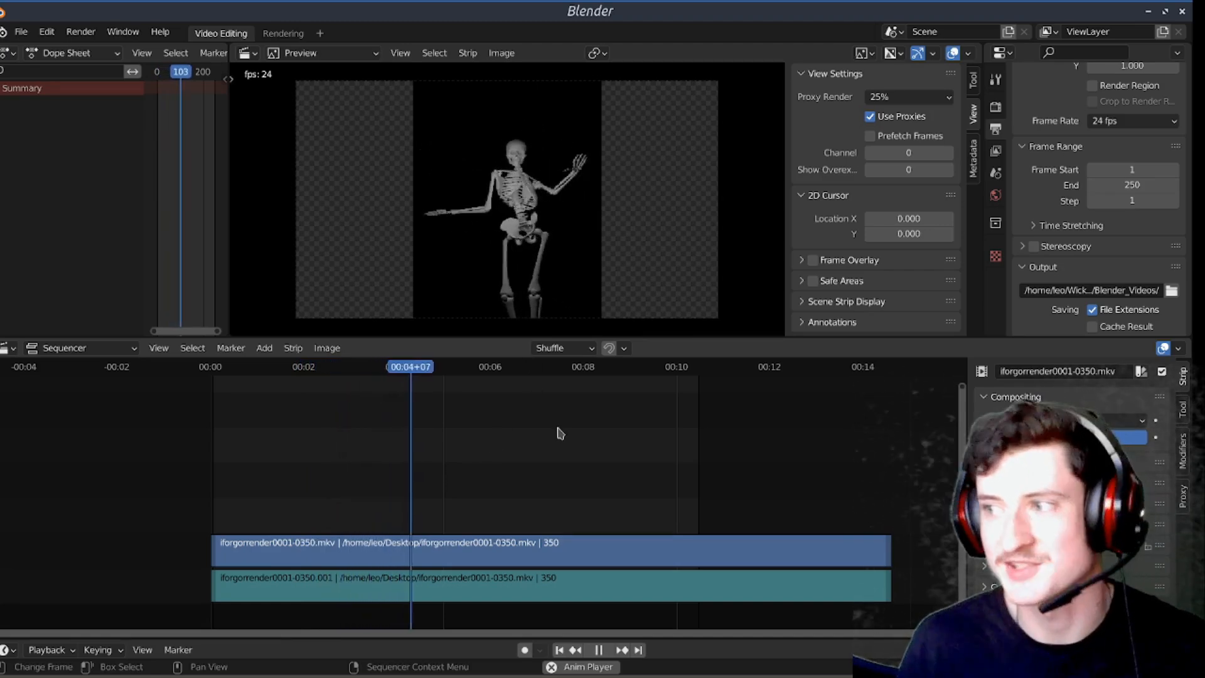
pyautogui.press('space')
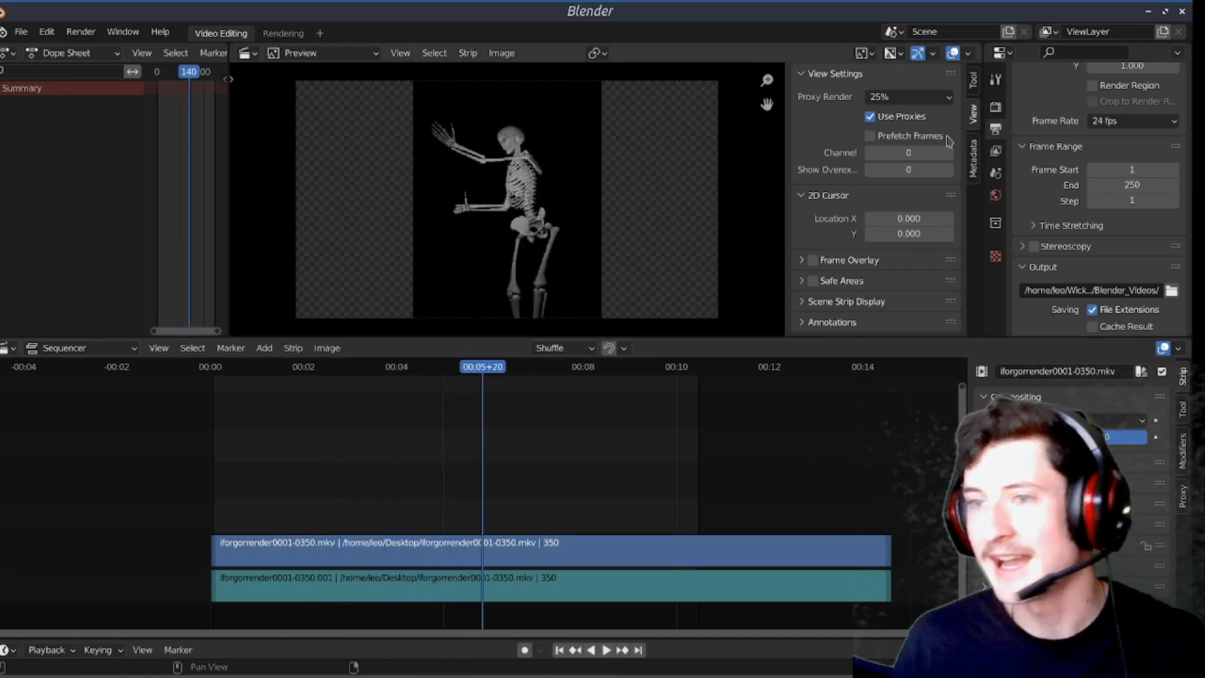
# Step: Play the clip with the proxy render size at 100%, and set the size back to 25%
pyautogui.click(882, 95)
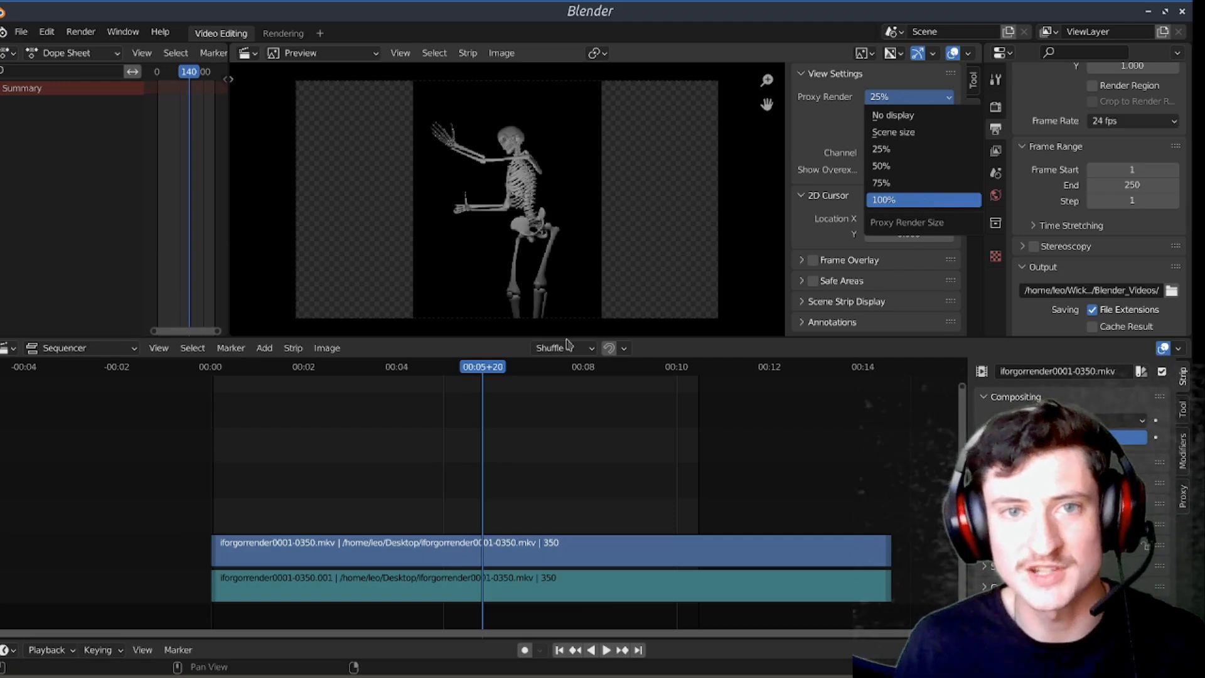
pyautogui.hotkey('shift', 'Left')
pyautogui.press('space')
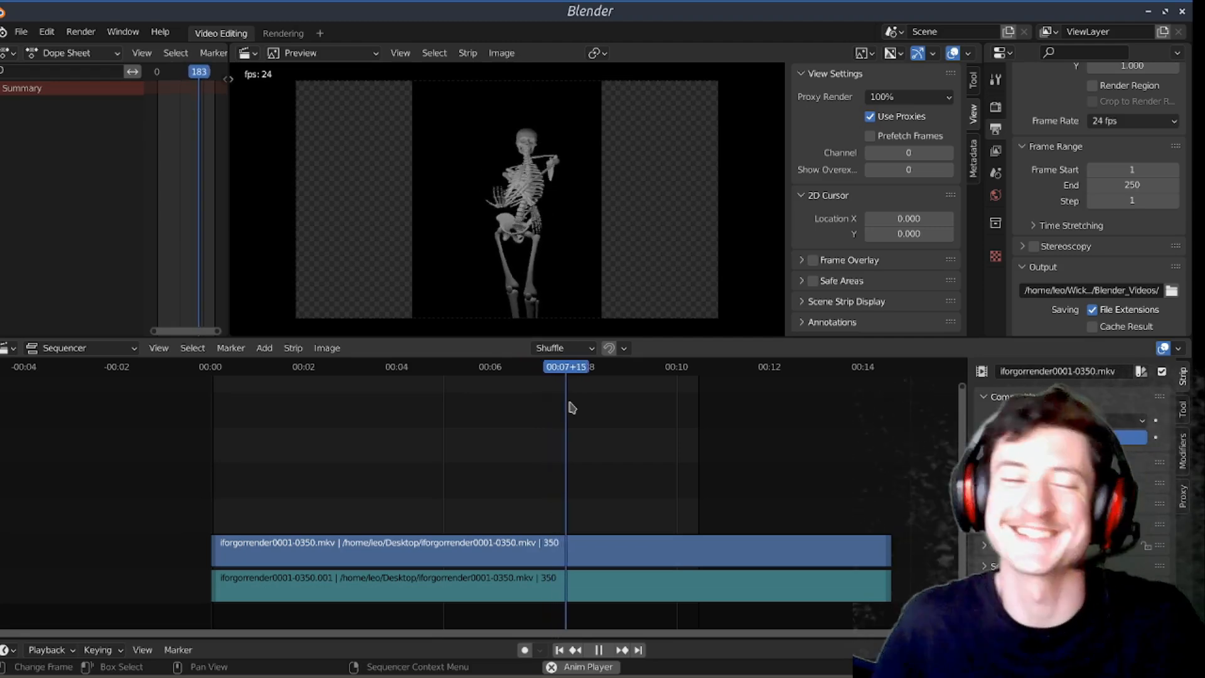
pyautogui.press('space')
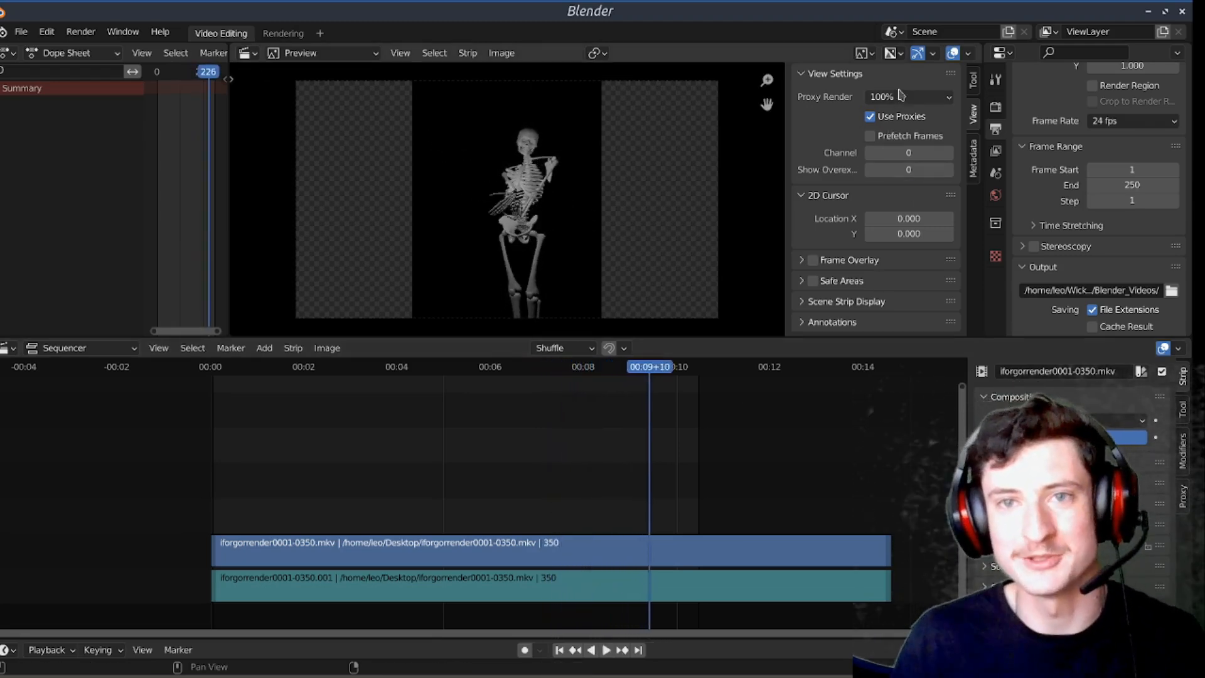
pyautogui.click(905, 97)
# Step: Move the skeleton movie strip two channels up, separating it from its sound strip
pyautogui.scroll(-4, 747, 411)
pyautogui.moveTo(540, 410); pyautogui.dragTo(582, 618)
pyautogui.click(533, 480)
pyautogui.moveTo(517, 551); pyautogui.dragTo(525, 483)
# Step: Delete the skeleton movie strip on its own and undo the deletion
pyautogui.press('Delete')
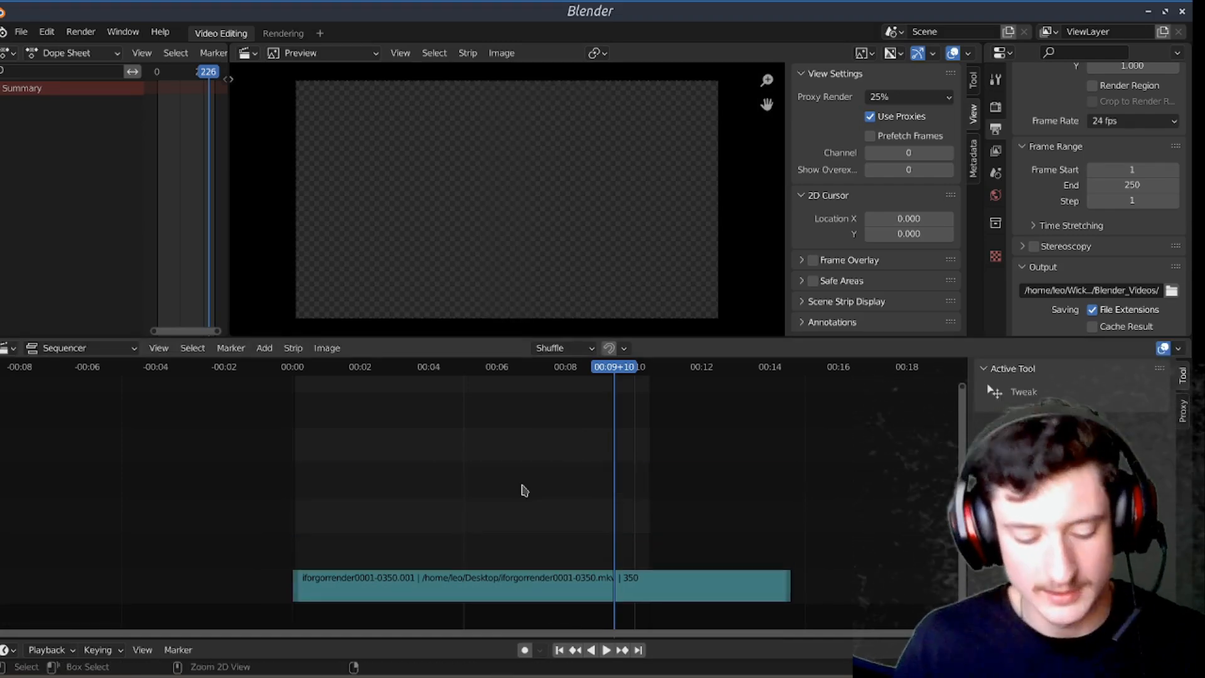
pyautogui.hotkey('ctrl', 'z')
pyautogui.click(550, 597)
pyautogui.click(528, 527)
# Step: Select the clip's sound strip, delete it and undo the deletion
pyautogui.scroll(5, 526, 599)
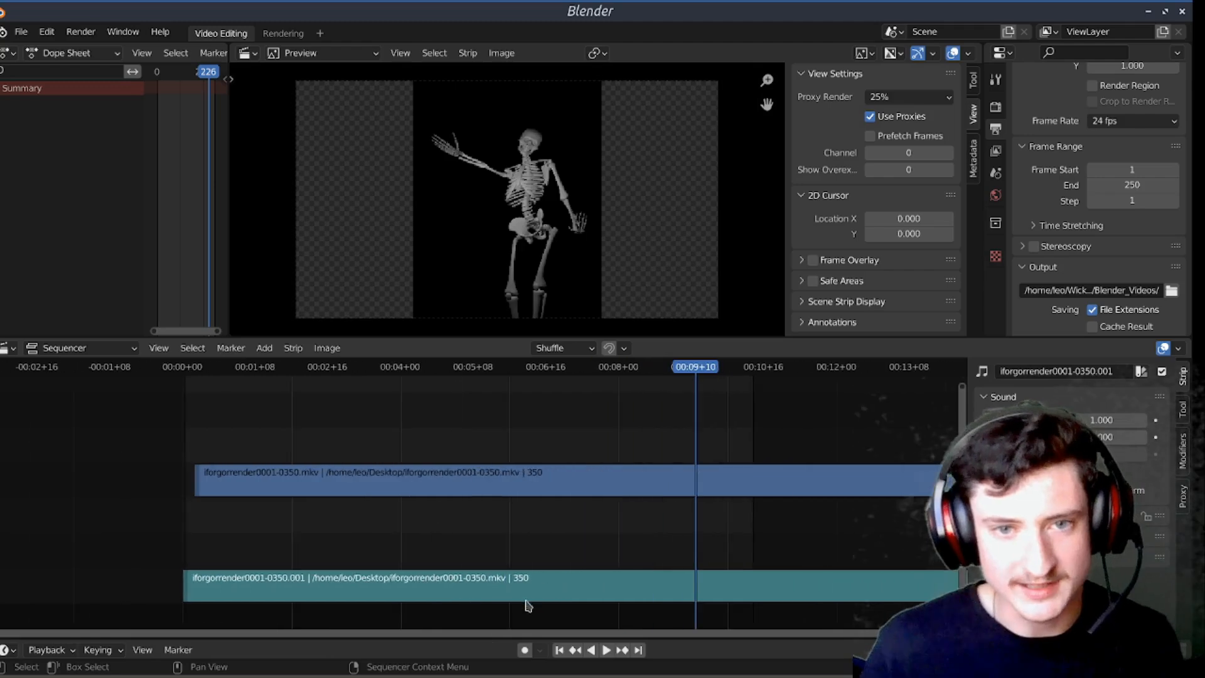
pyautogui.scroll(1, 528, 605)
pyautogui.click(524, 591)
pyautogui.scroll(-2, 558, 528)
pyautogui.press('Delete')
pyautogui.hotkey('ctrl', 'z')
# Step: Bring stars.mp4 from the Desktop folder into the sequencer at the playhead
pyautogui.moveTo(487, 673)
pyautogui.click(568, 667)
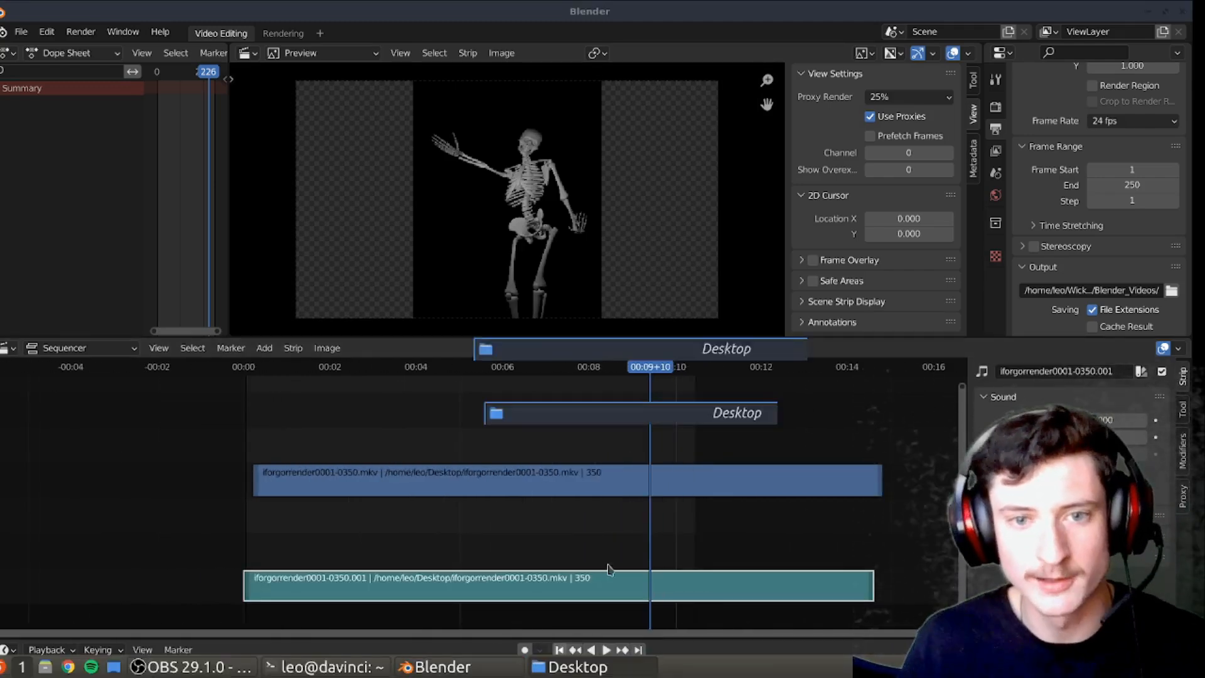
pyautogui.moveTo(844, 295); pyautogui.dragTo(397, 533)
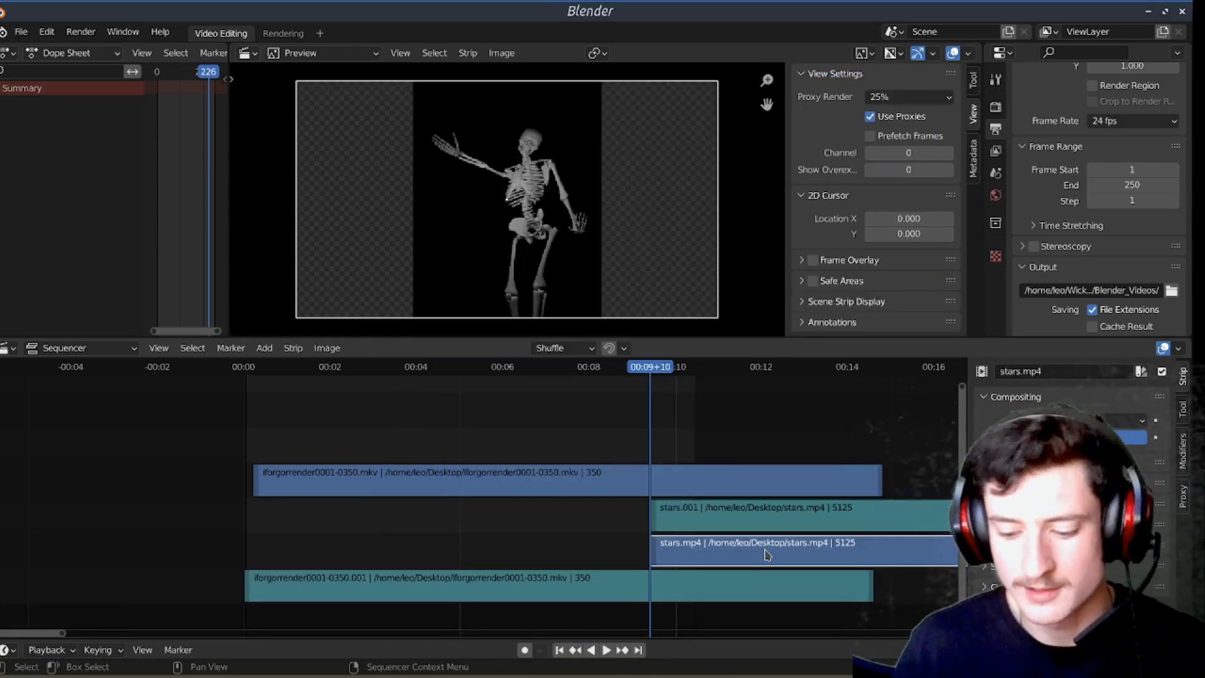
# Step: Delete the stars.mp4 movie strip and move its remaining sound strip to the start of the timeline
pyautogui.press('Delete')
pyautogui.click(863, 526)
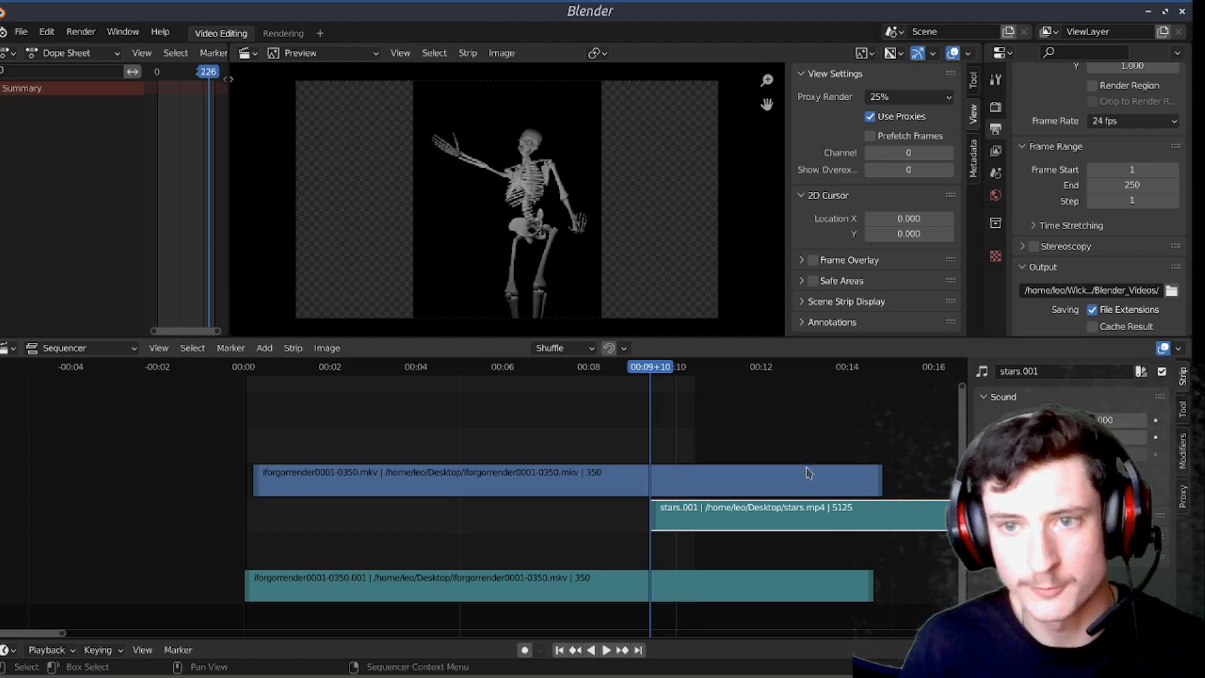
pyautogui.moveTo(772, 516); pyautogui.dragTo(390, 528)
# Step: Add both skeleton strips to the selected stars sound strip, try moving all three together, and undo the move
pyautogui.keyDown('shift'); pyautogui.click(403, 583); pyautogui.keyUp('shift')
pyautogui.keyDown('shift'); pyautogui.click(428, 483); pyautogui.keyUp('shift')
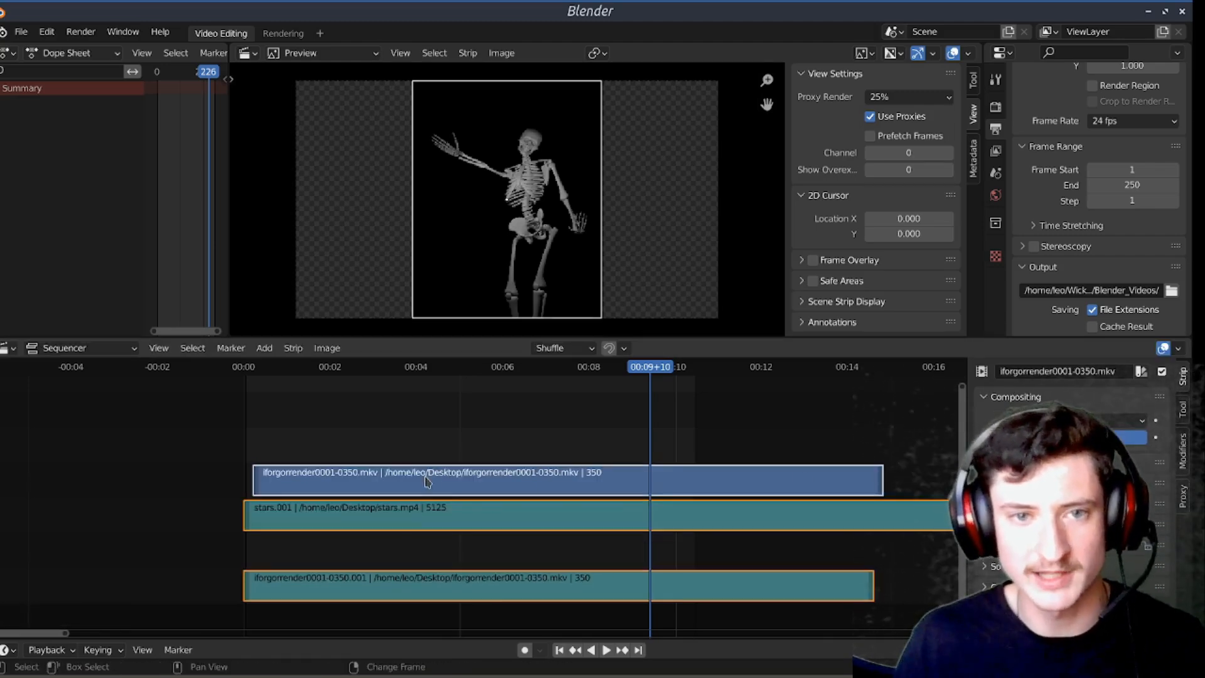
pyautogui.press('g')
pyautogui.click(455, 392)
pyautogui.hotkey('ctrl', 'z')
# Step: Select only the skeleton movie strip, move it freely up a channel, and bring it back down with vertical-only movement
pyautogui.click(449, 427)
pyautogui.click(460, 489)
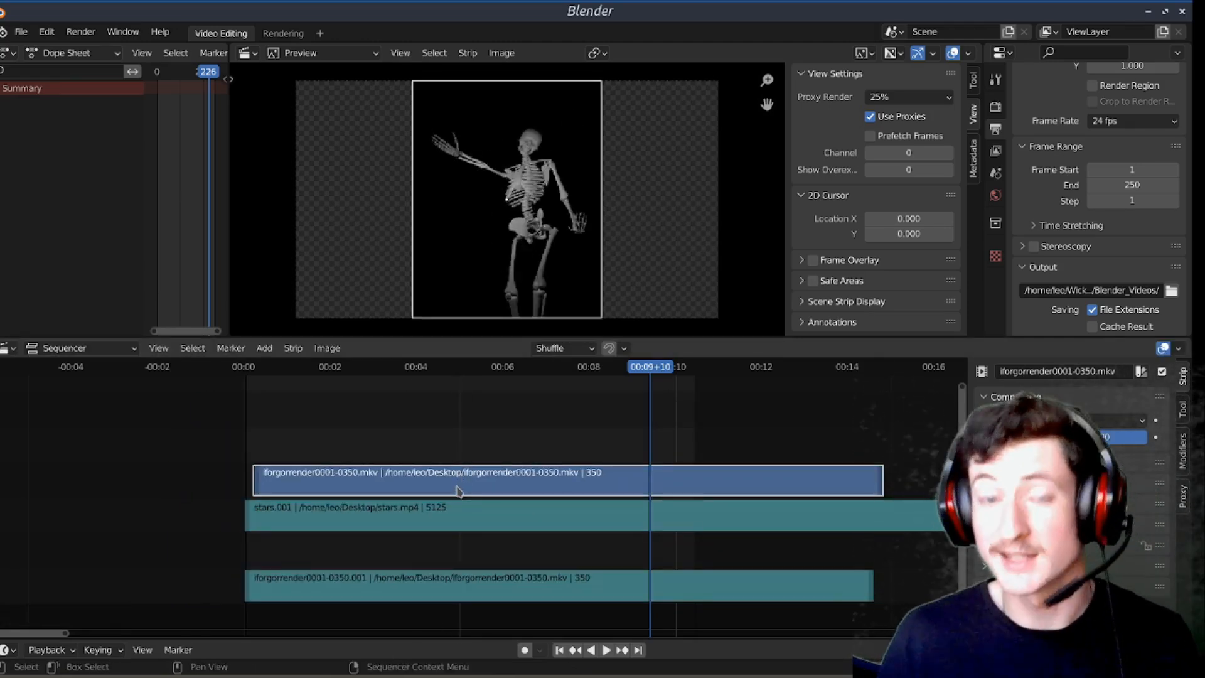
pyautogui.press('g')
pyautogui.click(452, 472)
pyautogui.press('g')
pyautogui.press('y')
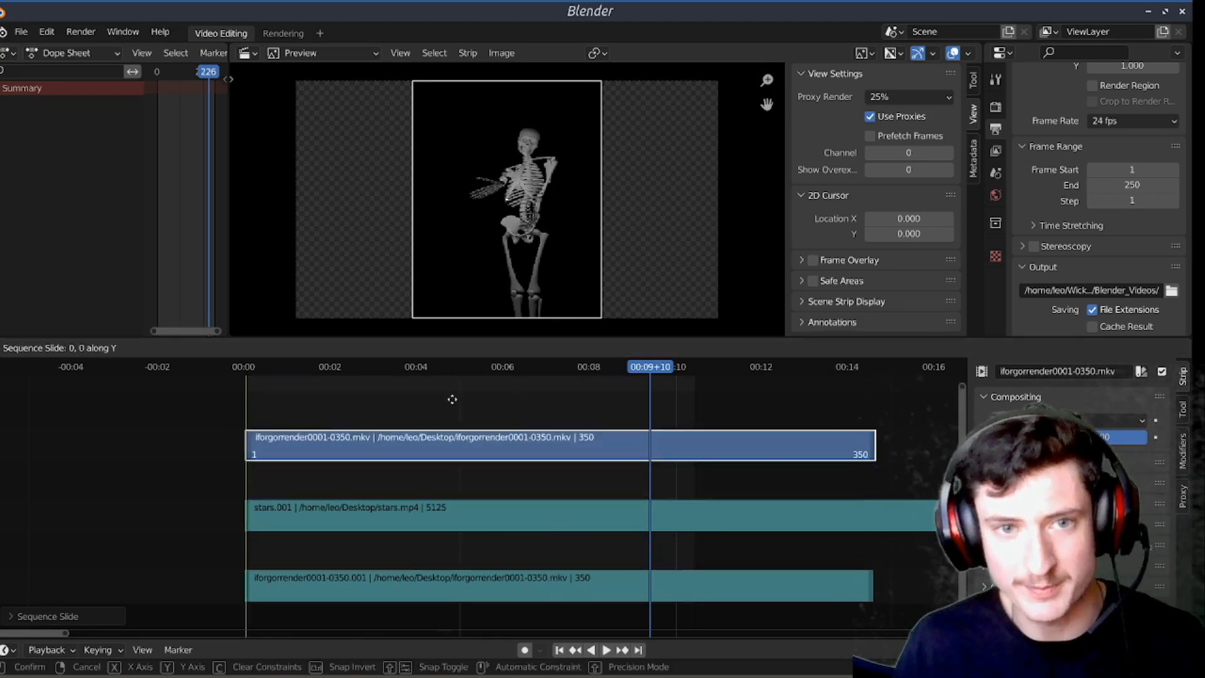
pyautogui.click(442, 479)
# Step: Slide the skeleton movie strip along the time axis only, placing its start close to the timeline's beginning
pyautogui.press('g')
pyautogui.press('x')
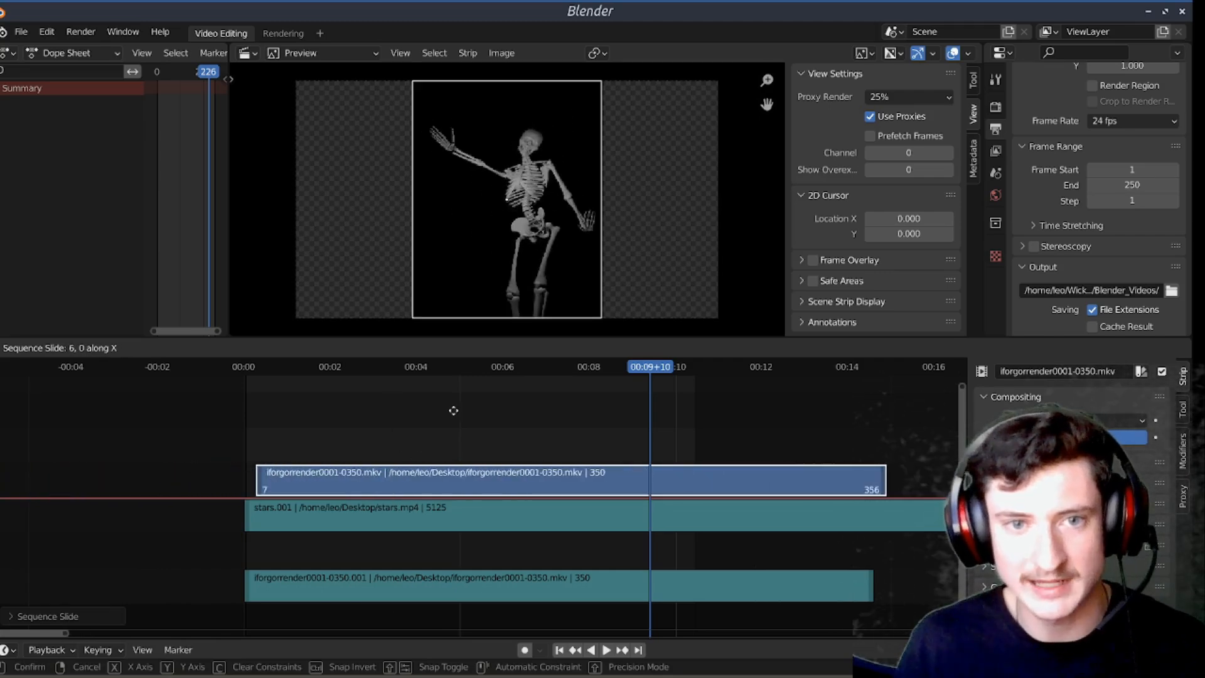
pyautogui.click(423, 411)
pyautogui.click(457, 430)
pyautogui.press('g')
pyautogui.click(459, 446)
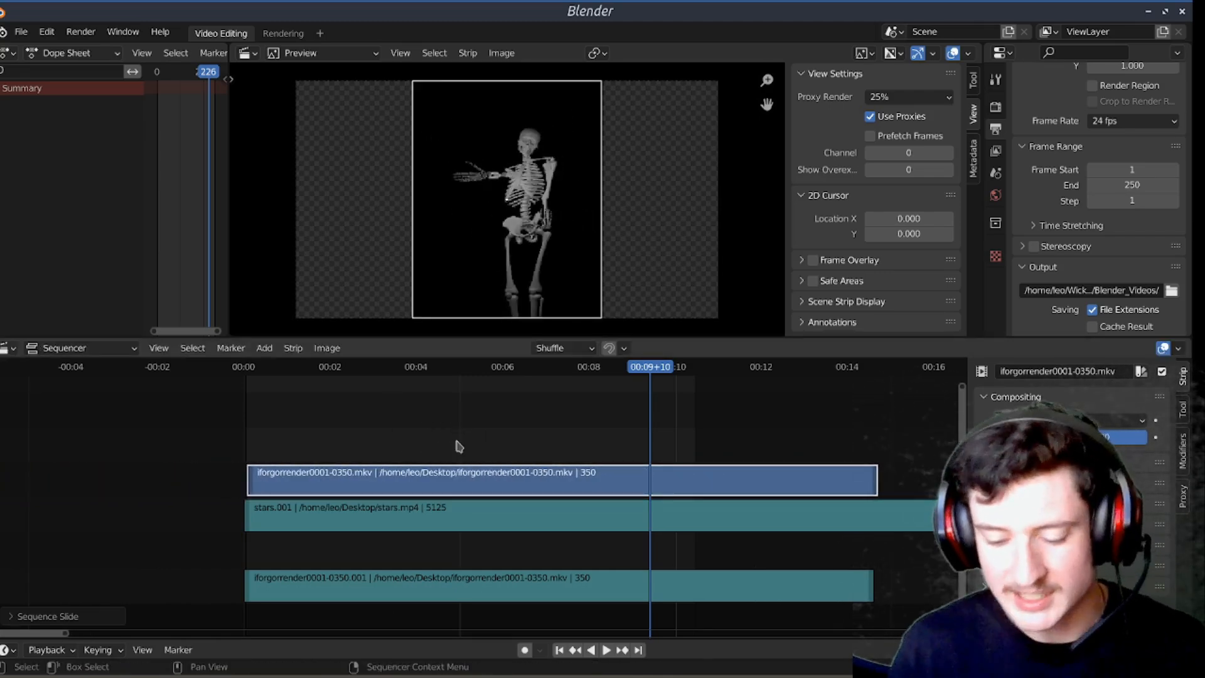
# Step: Try splitting the skeleton movie strip at 00:04+06 and moving its second part, and undo those edits
pyautogui.press('x')
pyautogui.hotkey('ctrl', 'z')
pyautogui.scroll(4, 408, 425)
pyautogui.moveTo(415, 371); pyautogui.dragTo(411, 363)
pyautogui.press('k')
pyautogui.moveTo(496, 480); pyautogui.dragTo(562, 477)
pyautogui.hotkey('ctrl', 'z')
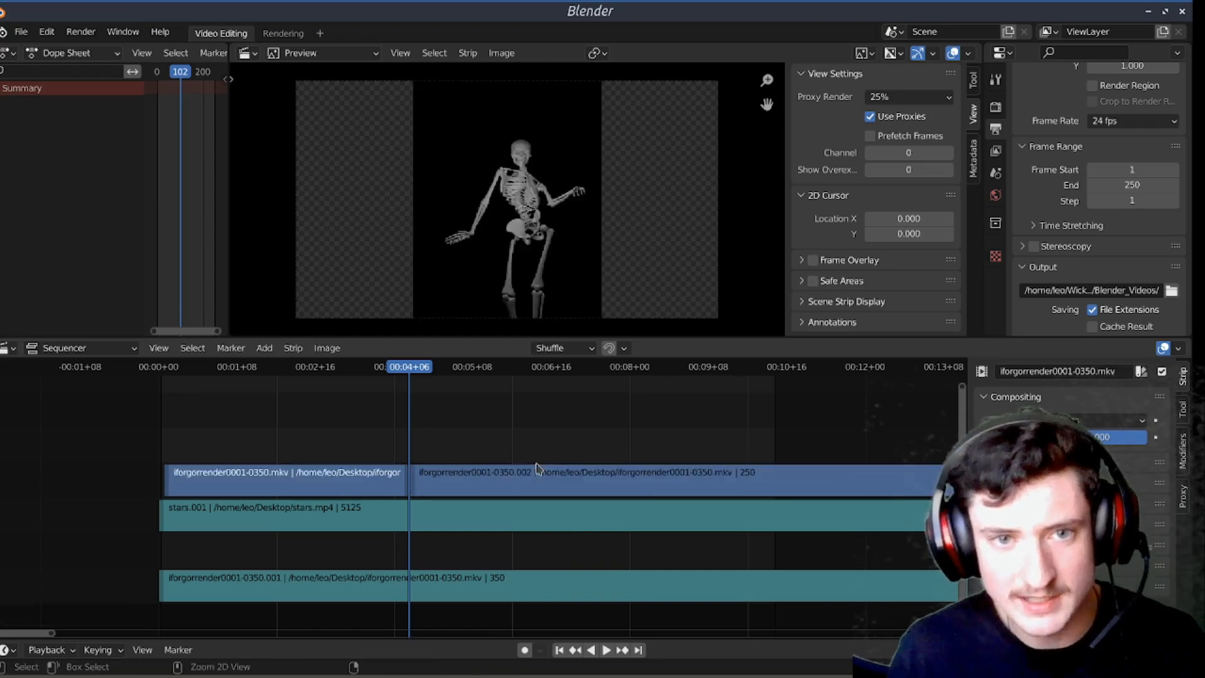
pyautogui.hotkey('ctrl', 'z')
pyautogui.hotkey('ctrl', 'z')
pyautogui.hotkey('ctrl', 'z')
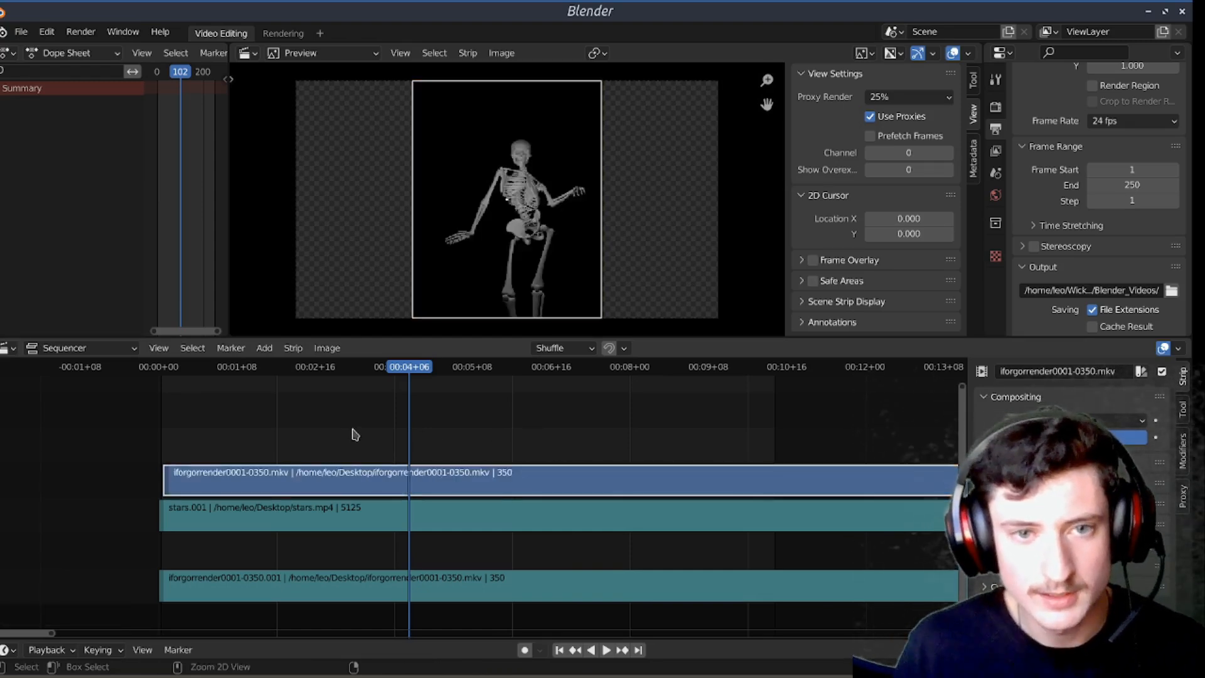
# Step: Select the skeleton movie strip and both sound strips together and split all three at 00:04+06
pyautogui.moveTo(265, 423); pyautogui.dragTo(481, 568)
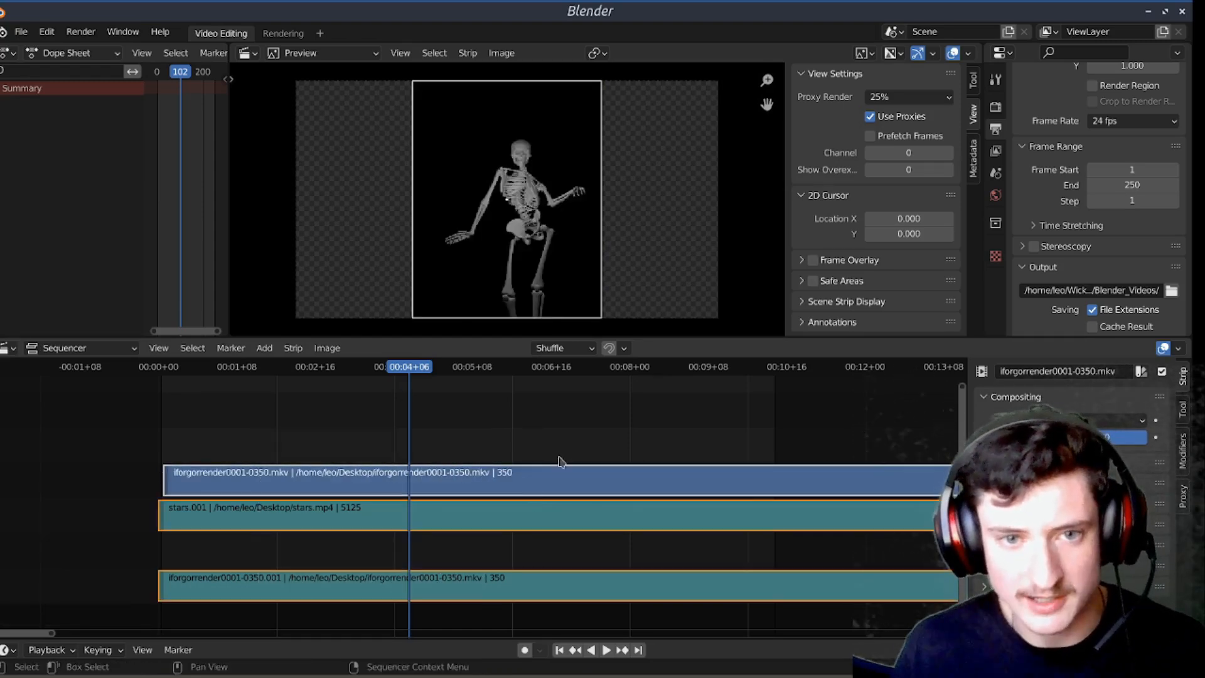
pyautogui.click(530, 408)
pyautogui.moveTo(468, 402); pyautogui.dragTo(693, 606)
pyautogui.click(592, 558)
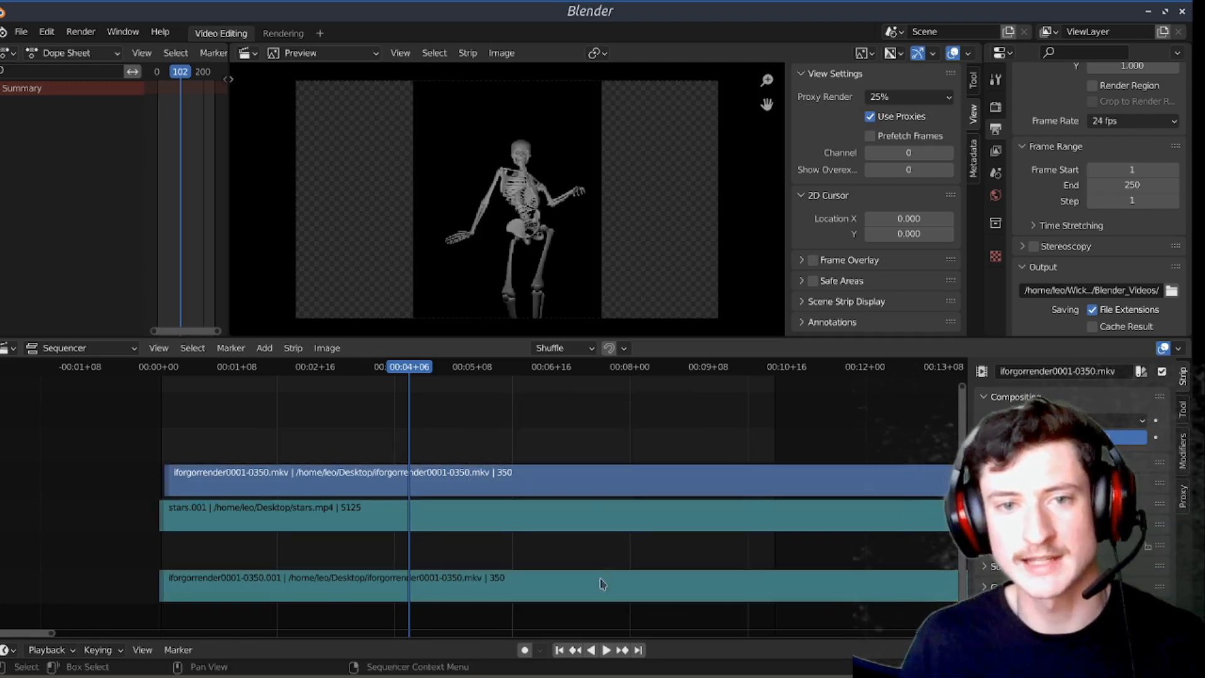
pyautogui.click(590, 590)
pyautogui.keyDown('shift'); pyautogui.click(564, 523); pyautogui.keyUp('shift')
pyautogui.keyDown('shift'); pyautogui.click(570, 483); pyautogui.keyUp('shift')
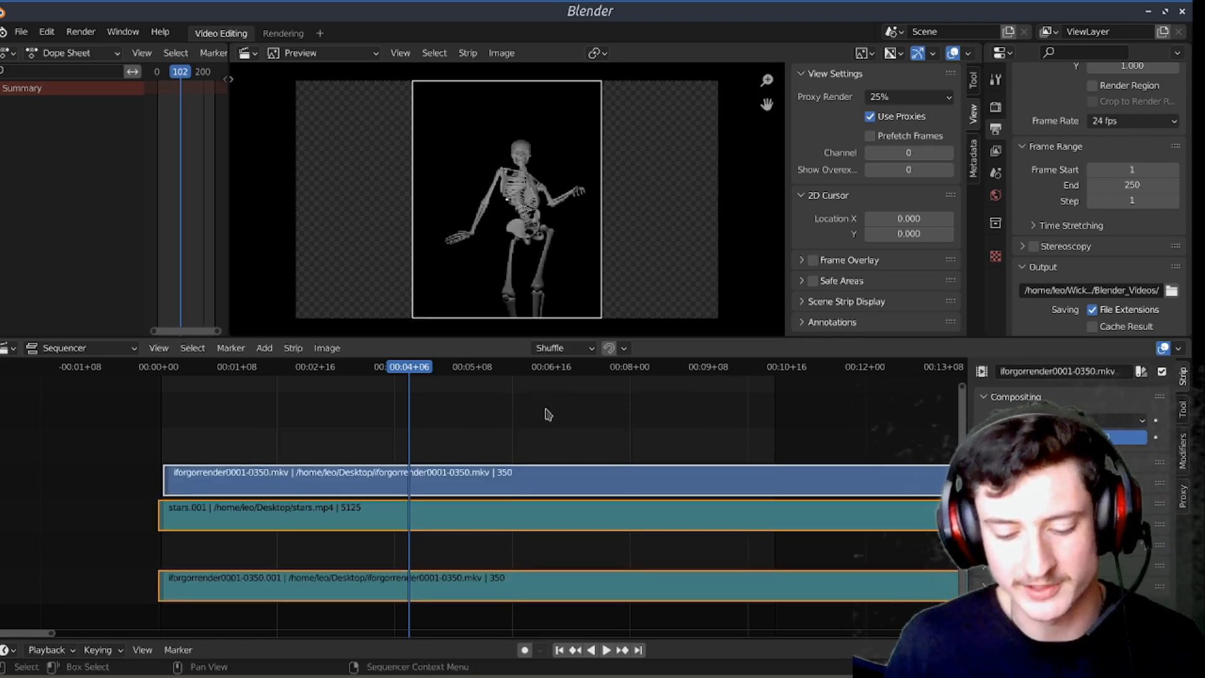
pyautogui.press('k')
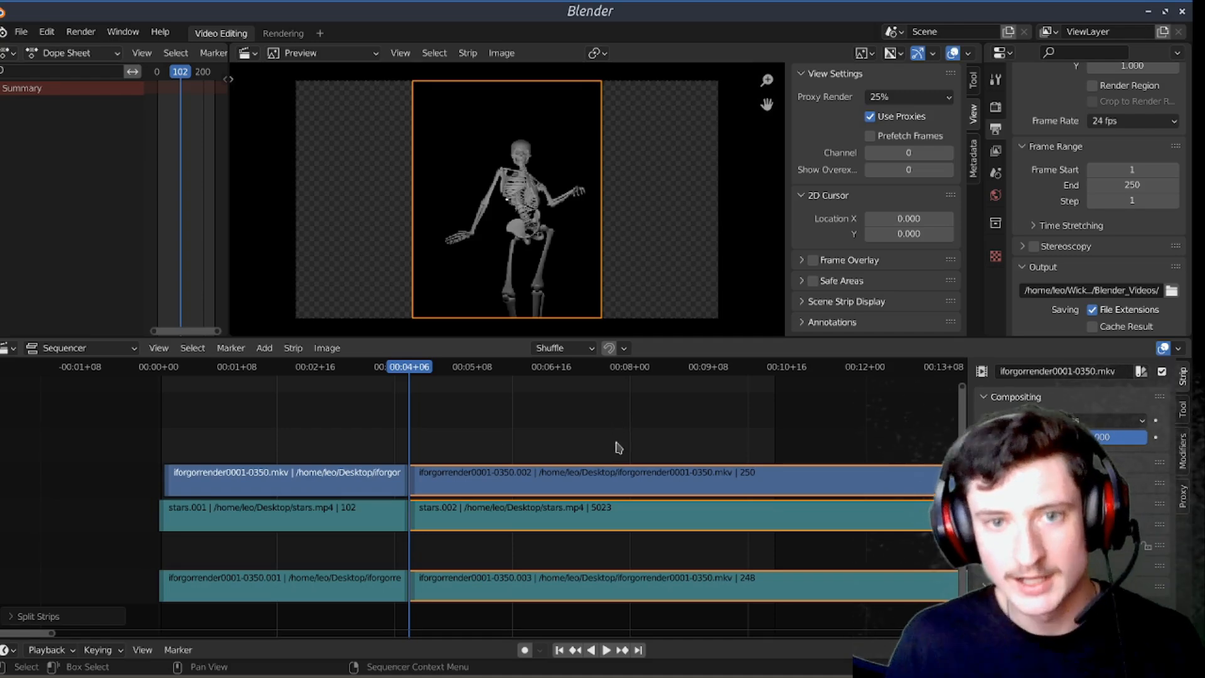
# Step: Move the second parts of all three strips to start at about 00:05+08, and undo the move and the split
pyautogui.press('g')
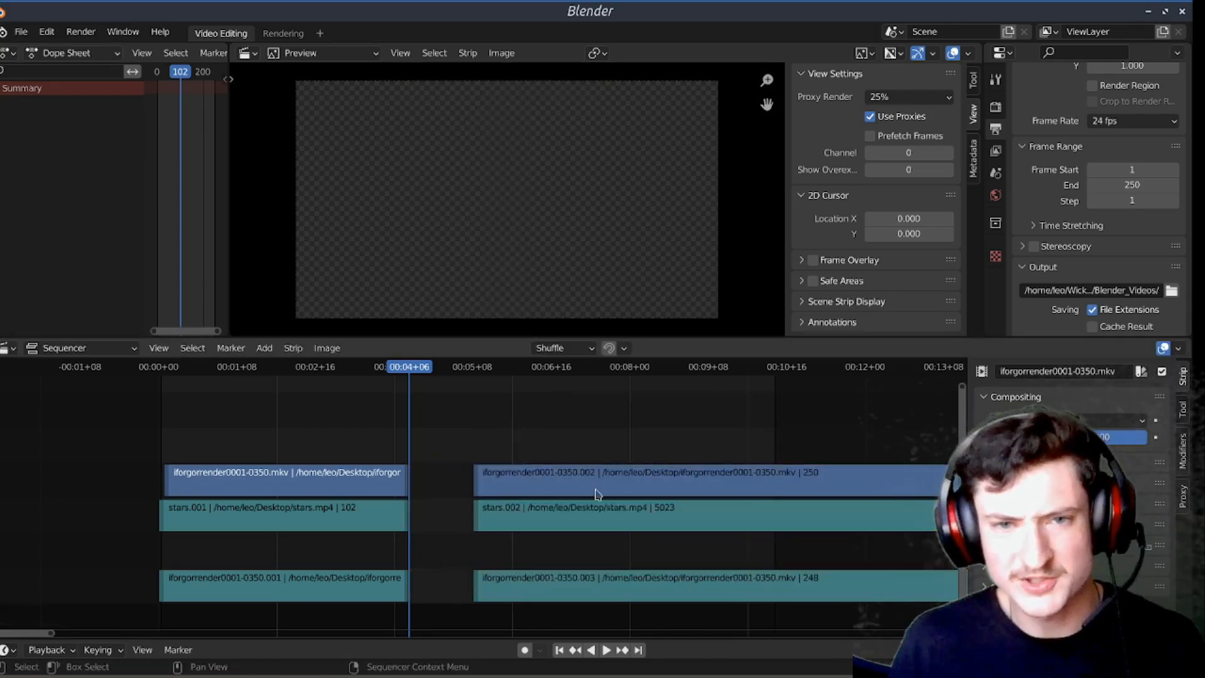
pyautogui.click(613, 452)
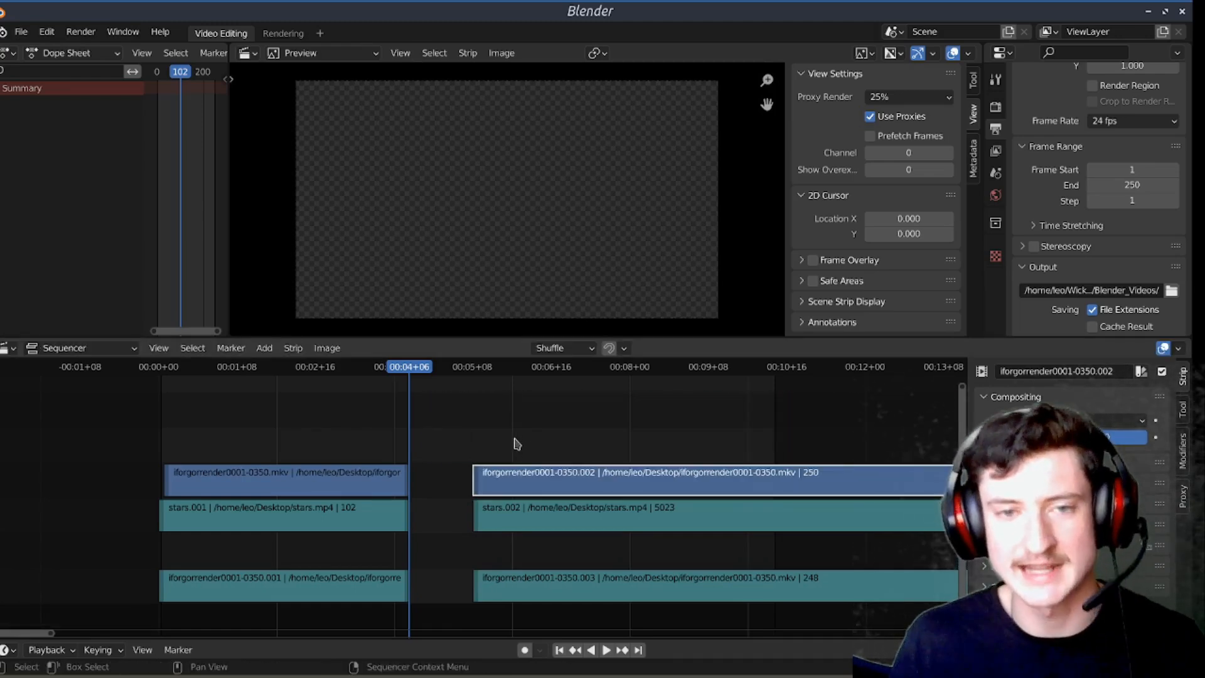
pyautogui.hotkey('ctrl', 'z')
pyautogui.hotkey('ctrl', 'z')
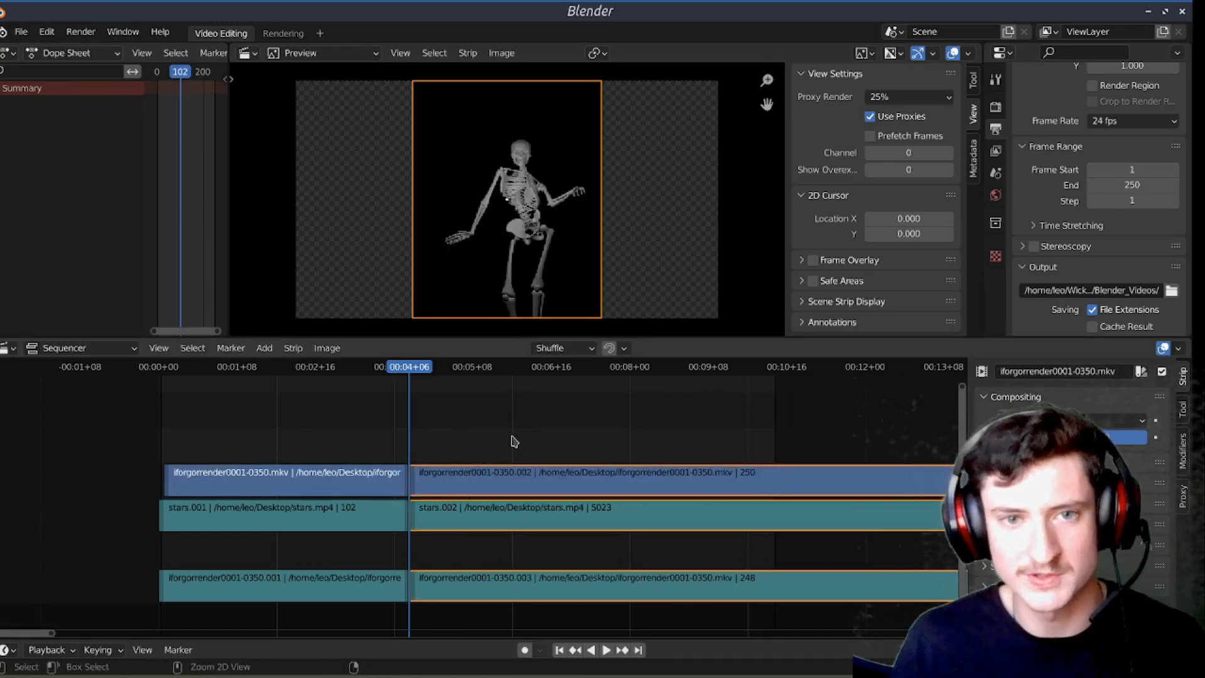
pyautogui.hotkey('ctrl', 'z')
# Step: Select the stars sound strip and turn on its waveform display
pyautogui.moveTo(250, 368); pyautogui.dragTo(227, 368)
pyautogui.click(446, 450)
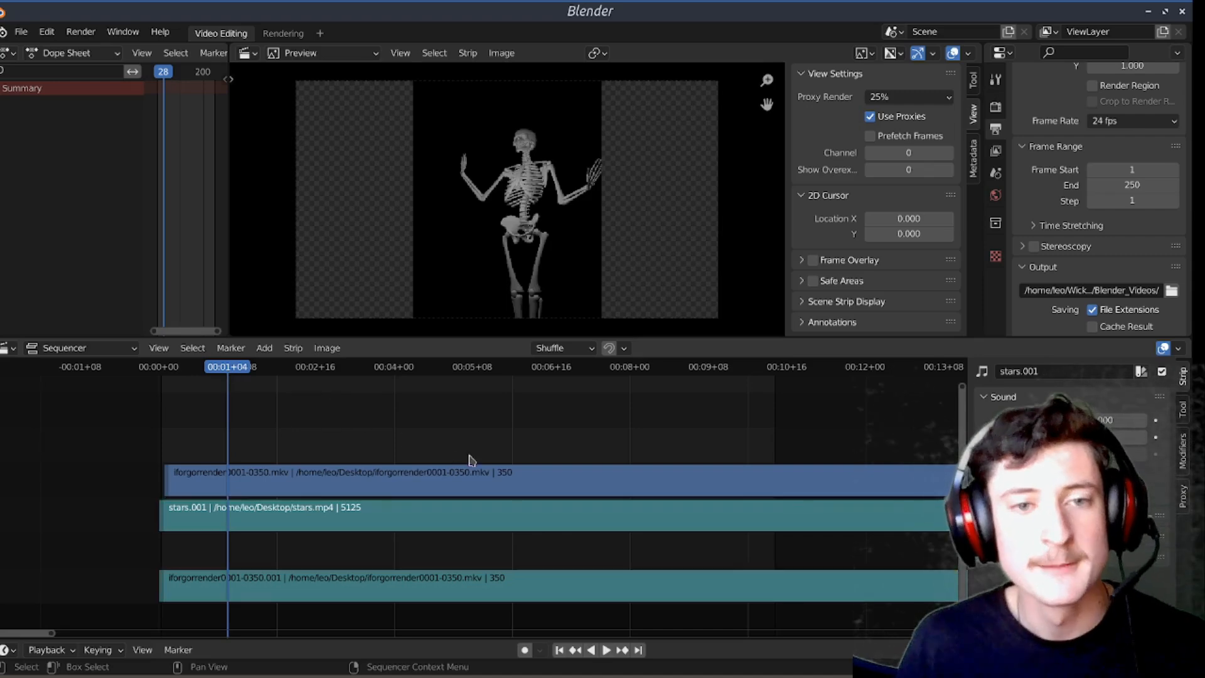
pyautogui.click(495, 593)
pyautogui.click(468, 516)
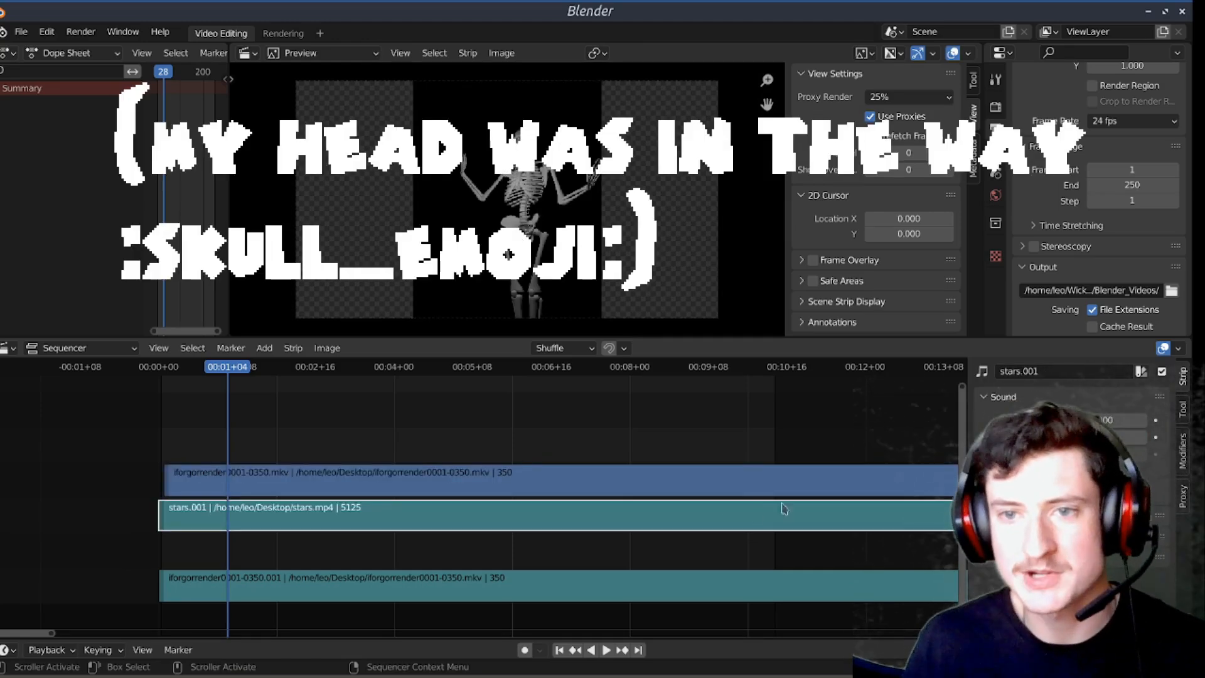
pyautogui.click(1060, 475)
# Step: Play the sequence from the first frame and follow the stars sound waveform along the timeline
pyautogui.scroll(3, 371, 421)
pyautogui.moveTo(342, 429); pyautogui.dragTo(521, 451, button='middle')
pyautogui.click(559, 650)
pyautogui.scroll(-4, 621, 453)
pyautogui.press('space')
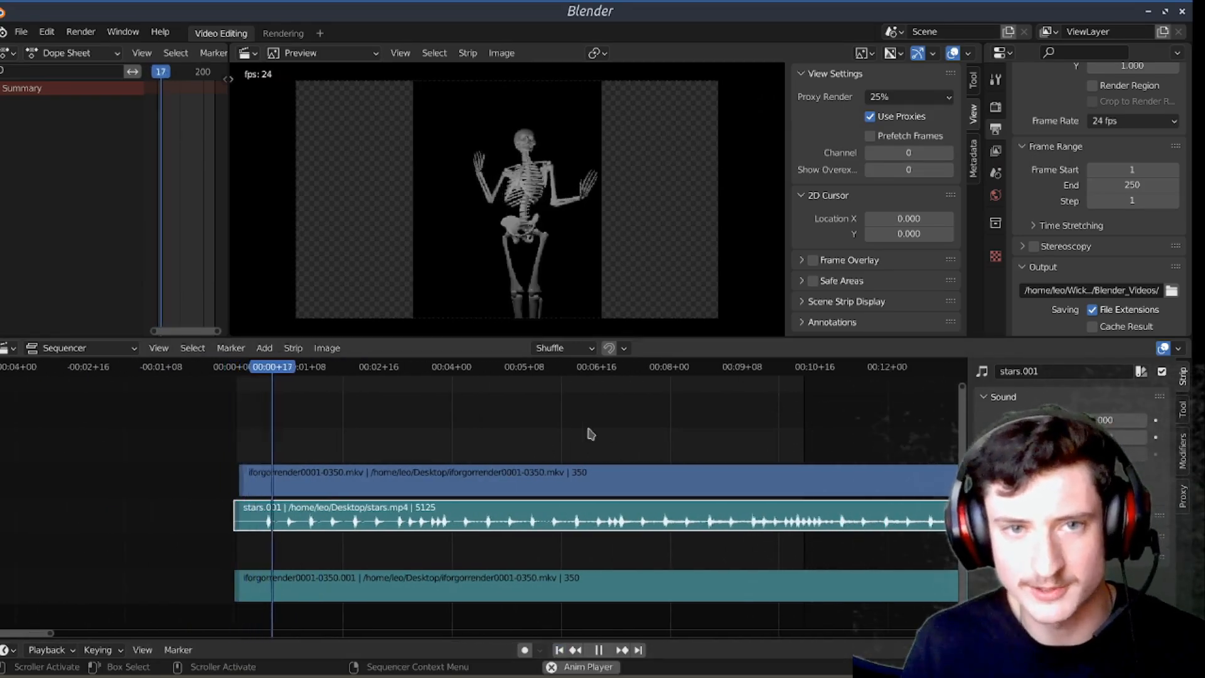
pyautogui.scroll(-3, 662, 431)
pyautogui.moveTo(661, 431); pyautogui.dragTo(454, 425, button='middle')
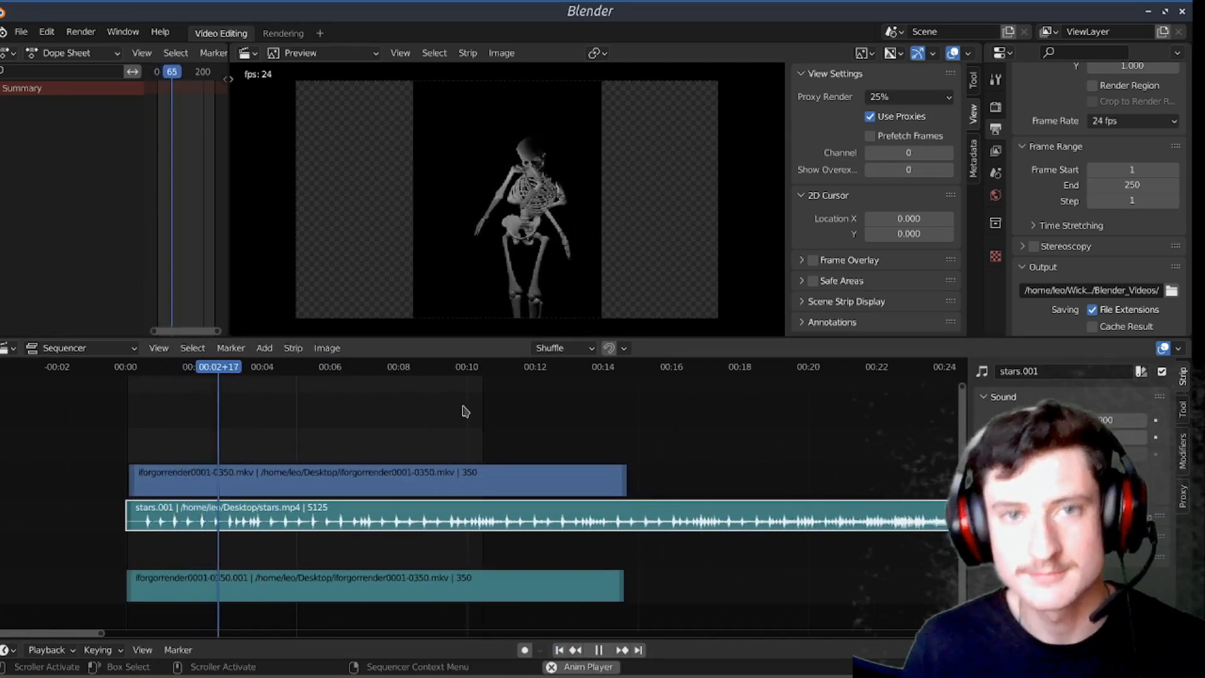
# Step: Slide the stars sound strip to start about 16 seconds before the timeline's beginning, and stop playback
pyautogui.moveTo(482, 518); pyautogui.dragTo(236, 518)
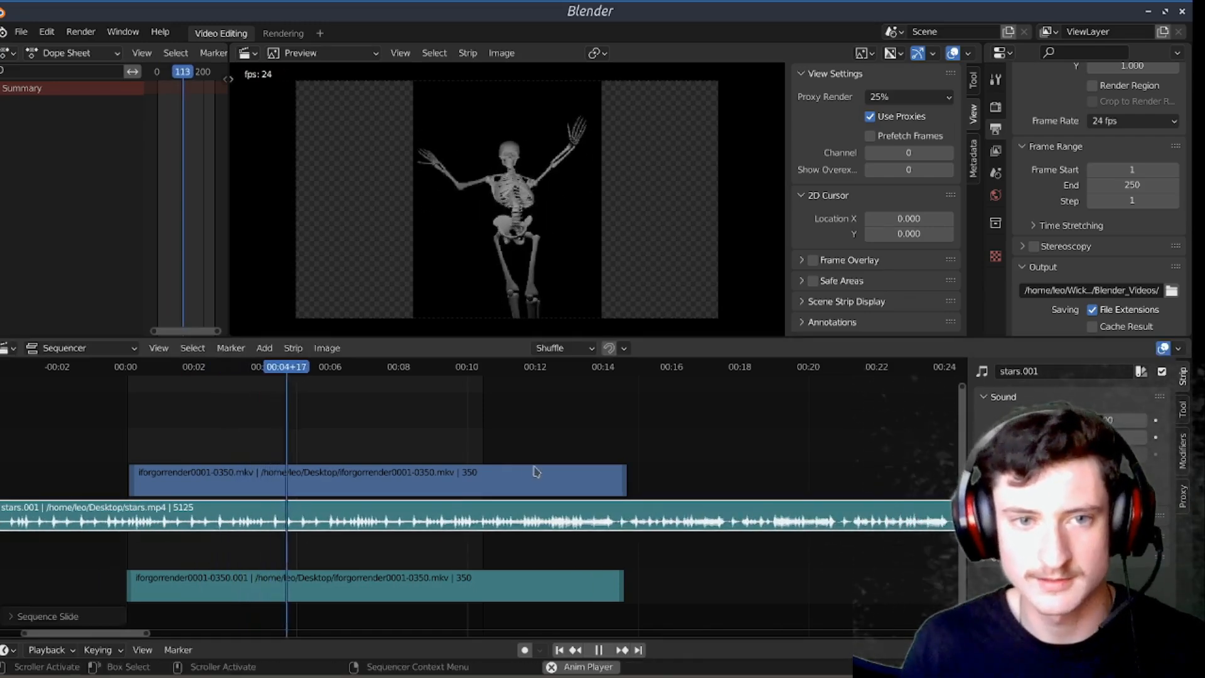
pyautogui.moveTo(720, 515); pyautogui.dragTo(530, 516)
pyautogui.press('Escape')
# Step: Play the sequence again to check the shifted sound against the skeleton clip and where playback ends
pyautogui.scroll(6, 592, 454)
pyautogui.moveTo(447, 443); pyautogui.dragTo(532, 454, button='middle')
pyautogui.moveTo(57, 370); pyautogui.dragTo(516, 407)
pyautogui.press('space')
pyautogui.scroll(9, 656, 419)
pyautogui.moveTo(741, 432); pyautogui.dragTo(552, 436, button='middle')
pyautogui.press('space')
pyautogui.scroll(-5, 640, 420)
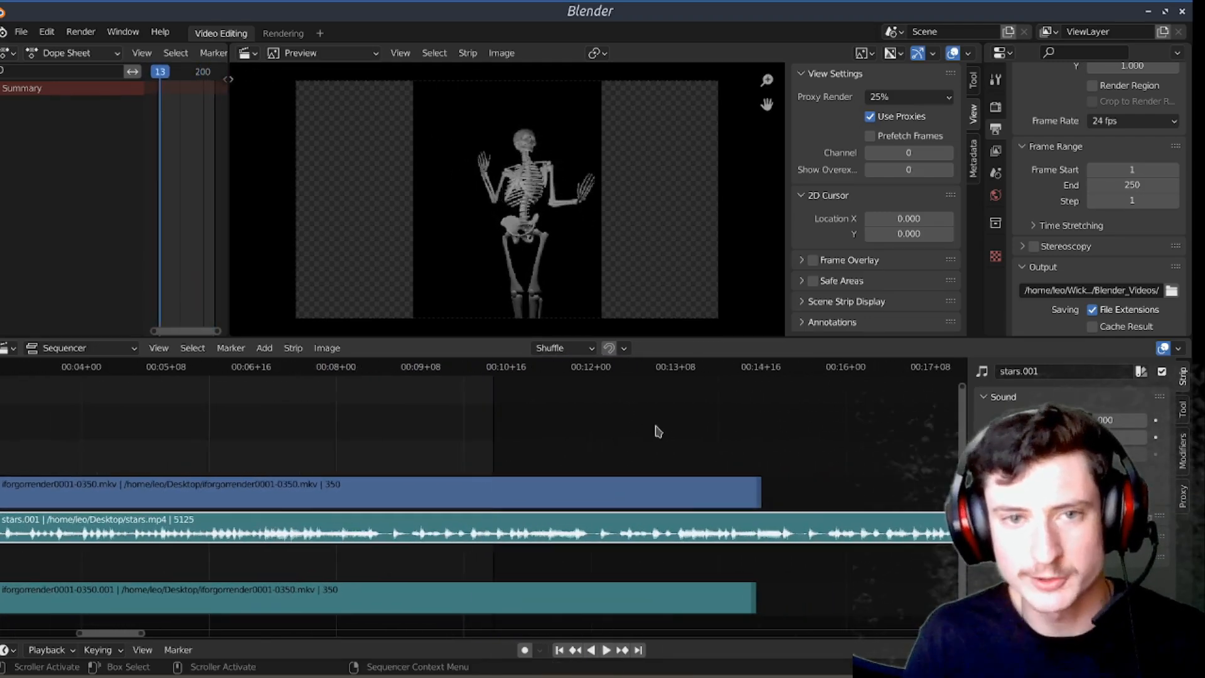
# Step: Set the scene's end frame to 348 and play the sequence through the end of the skeleton clip
pyautogui.moveTo(806, 497); pyautogui.dragTo(806, 497, button='middle')
pyautogui.moveTo(1133, 185); pyautogui.dragTo(1194, 186)
pyautogui.press('space')
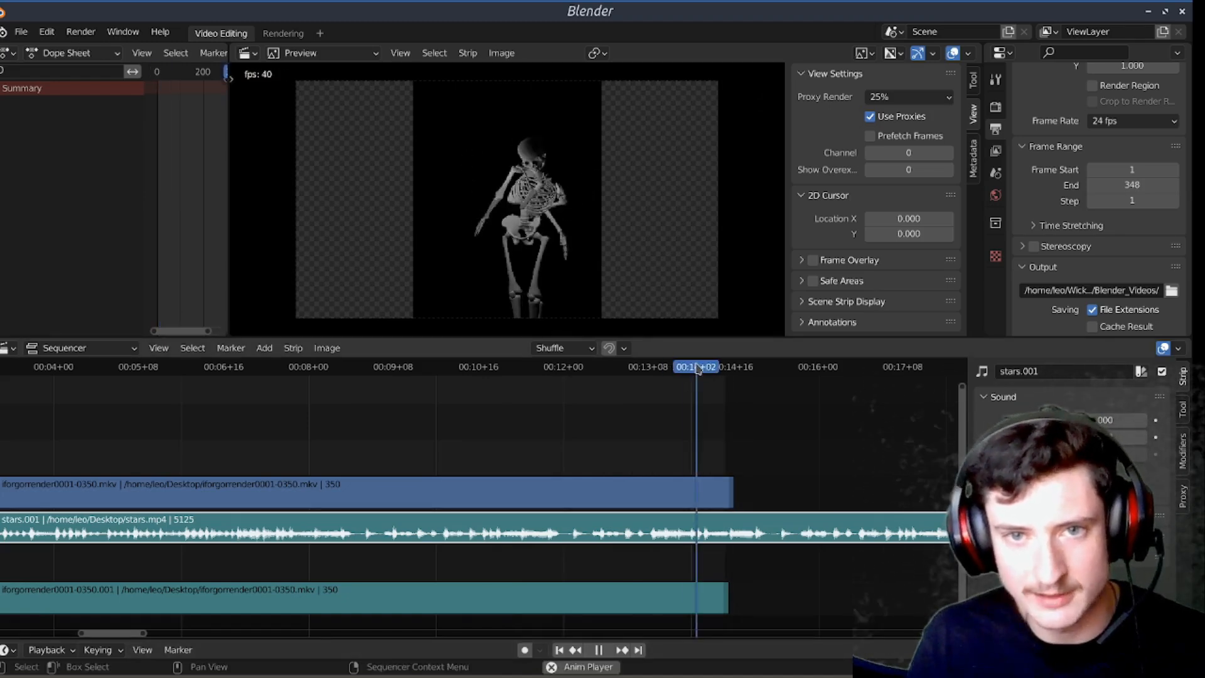
pyautogui.scroll(-8, 479, 433)
pyautogui.scroll(-2, 506, 438)
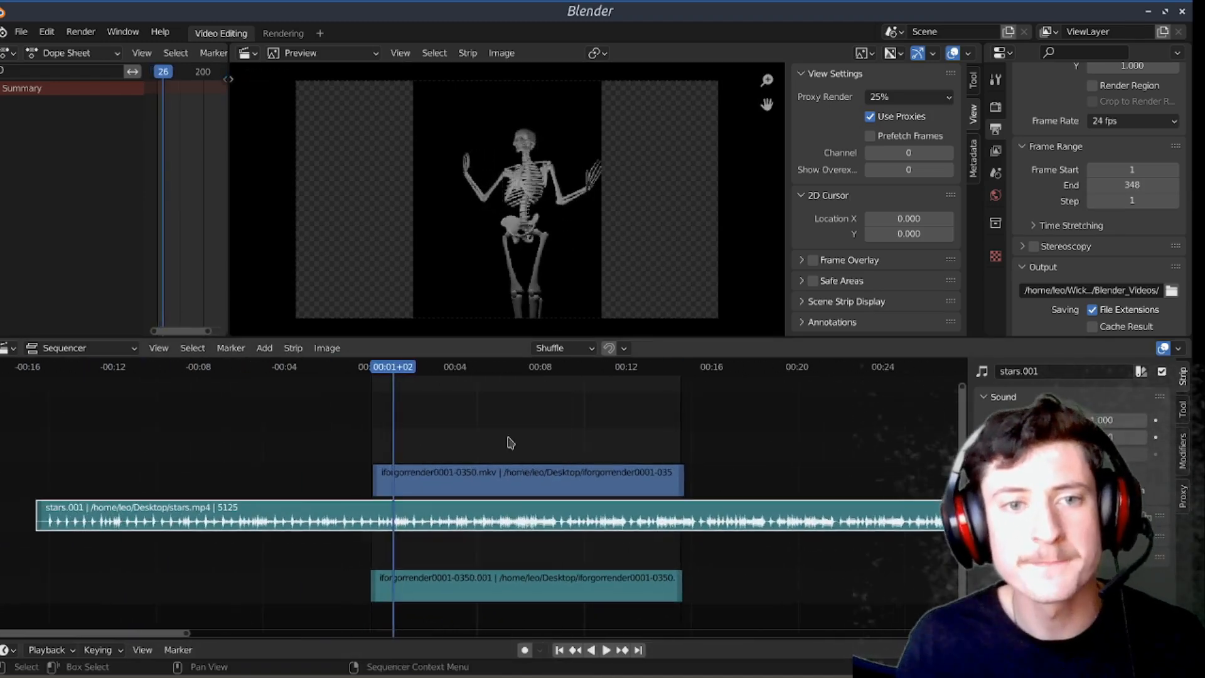
pyautogui.hotkey('ctrl', 's')
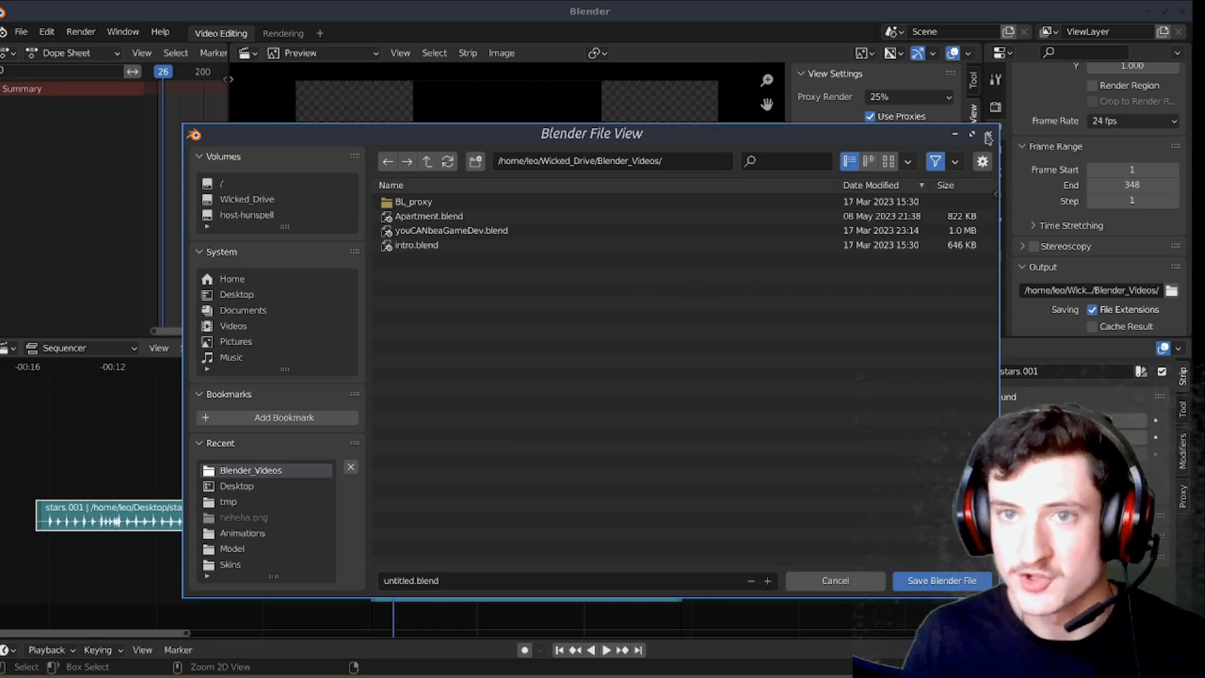
pyautogui.click(499, 580)
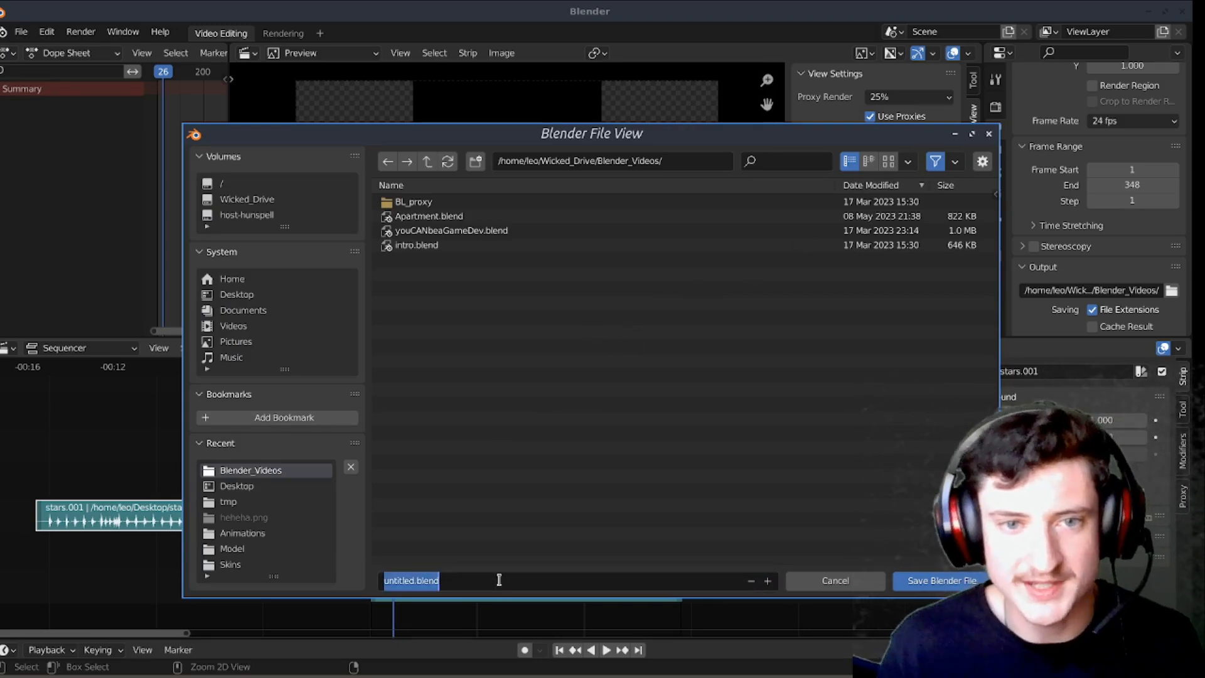
pyautogui.click(701, 450)
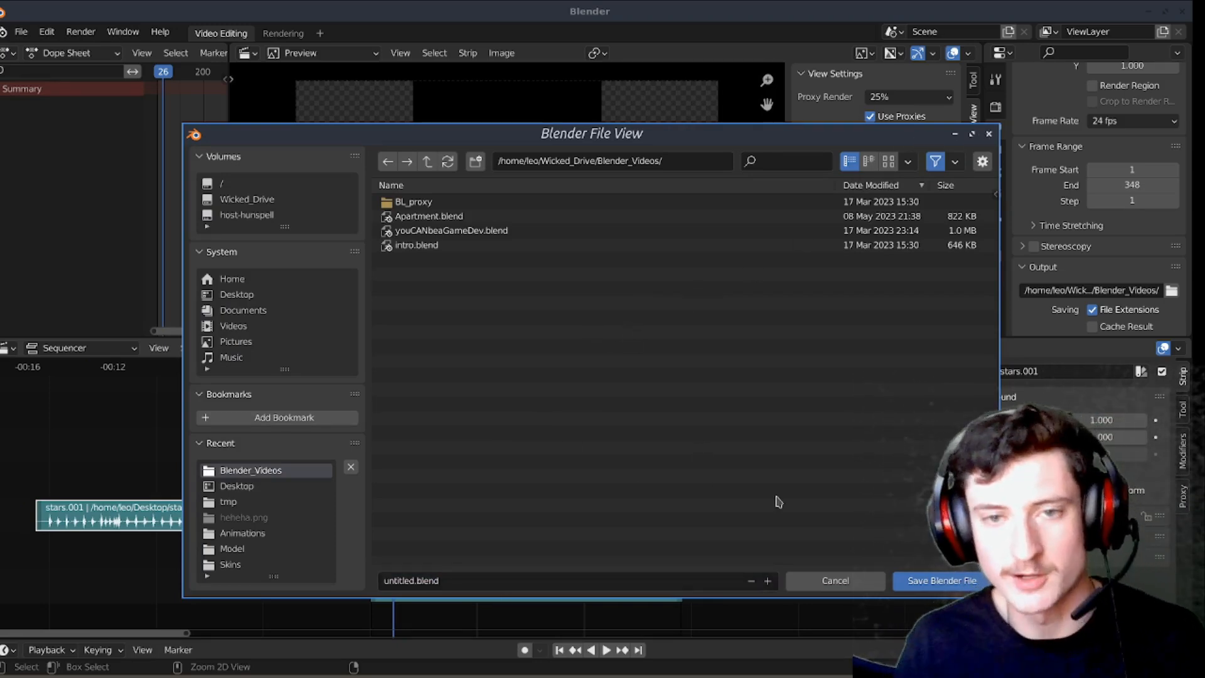
pyautogui.click(842, 587)
# Step: Select only the skeleton movie strip and add a Transform effect strip to it
pyautogui.scroll(3, 557, 420)
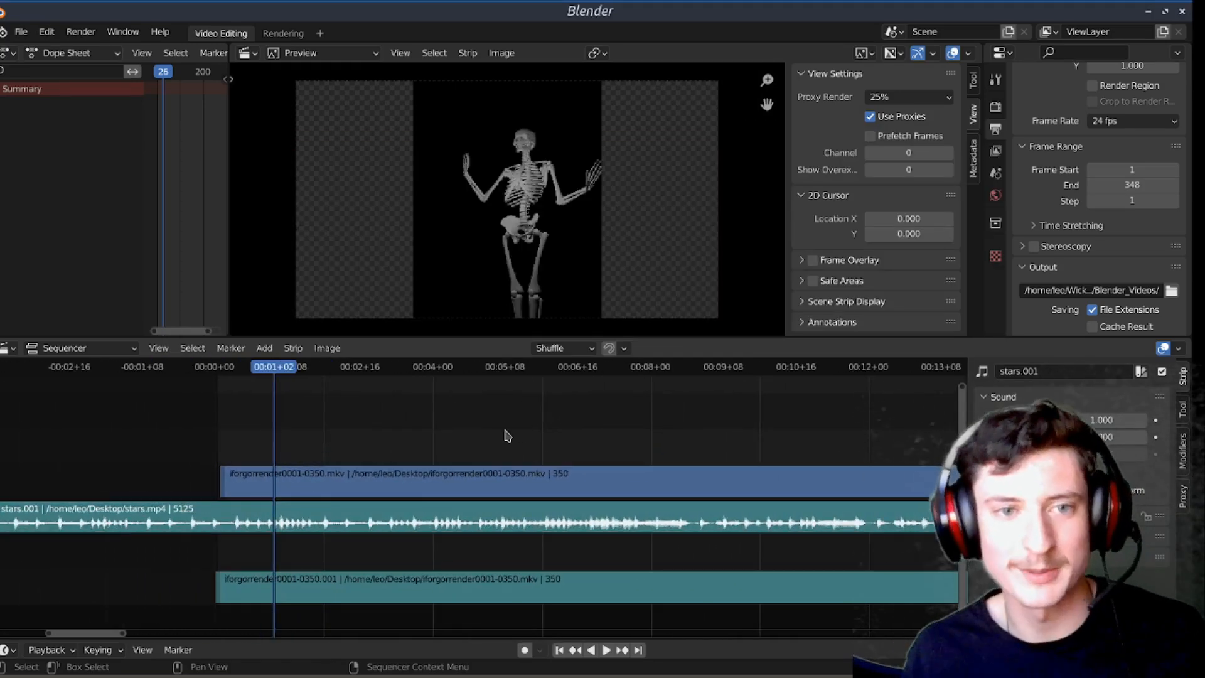
pyautogui.click(513, 481)
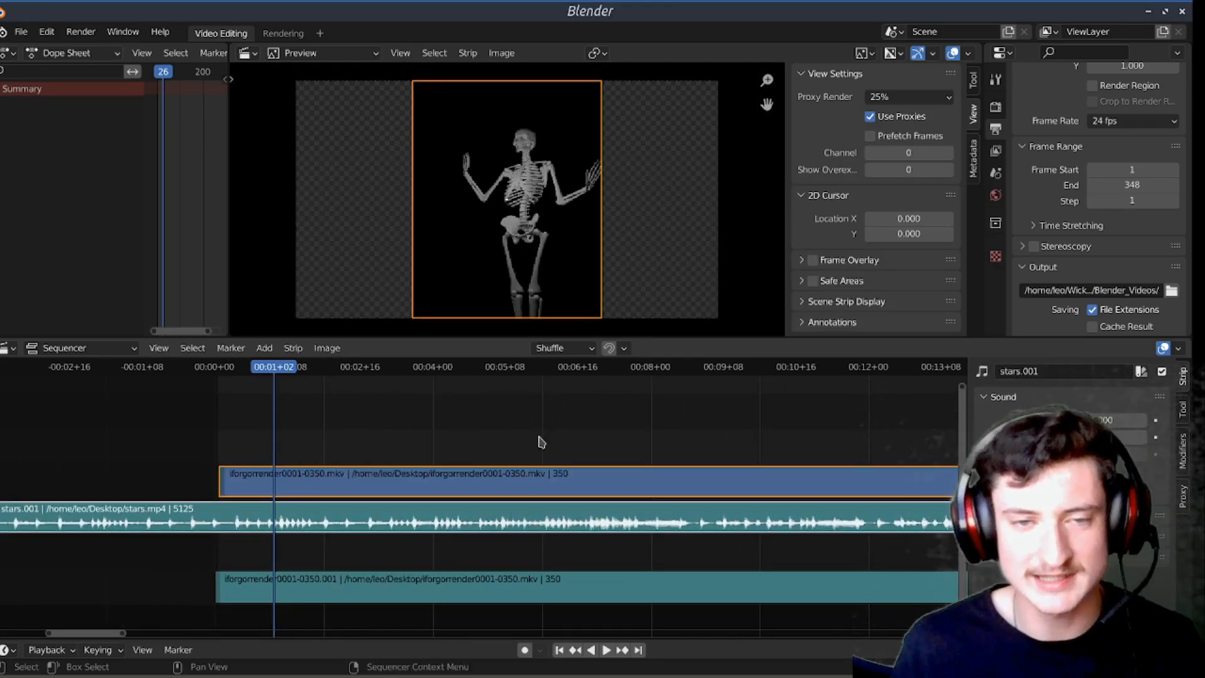
pyautogui.click(519, 484)
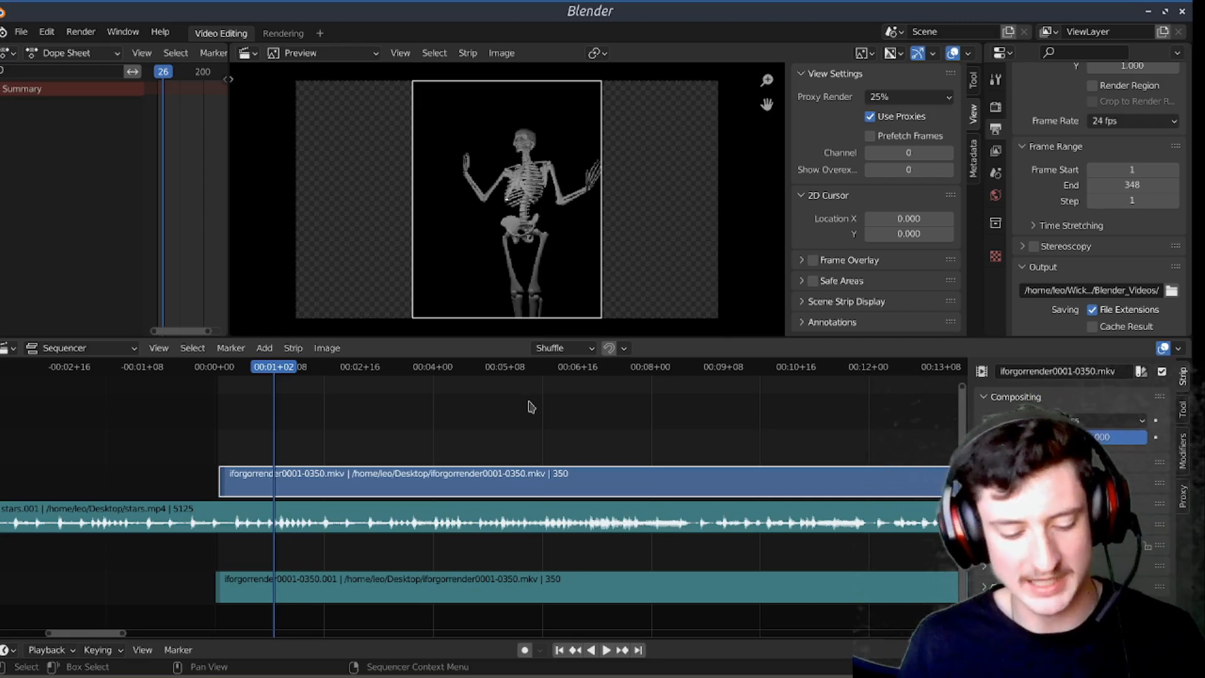
pyautogui.hotkey('shift', 'a')
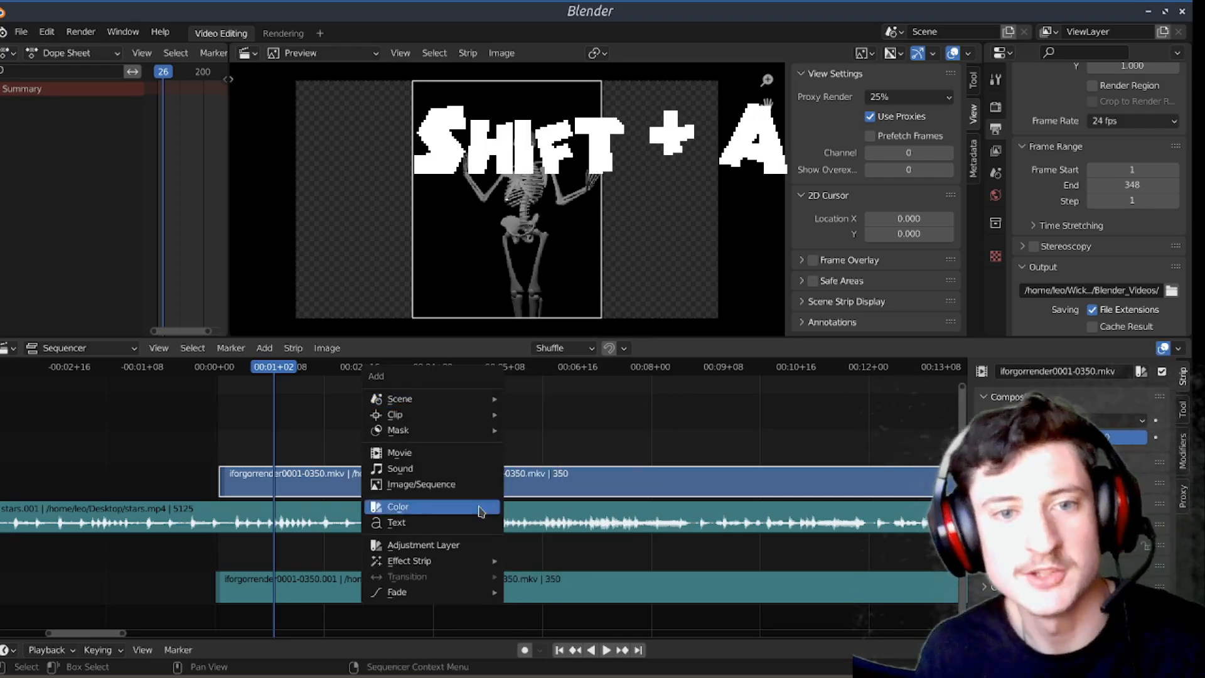
pyautogui.moveTo(463, 559)
pyautogui.click(549, 501)
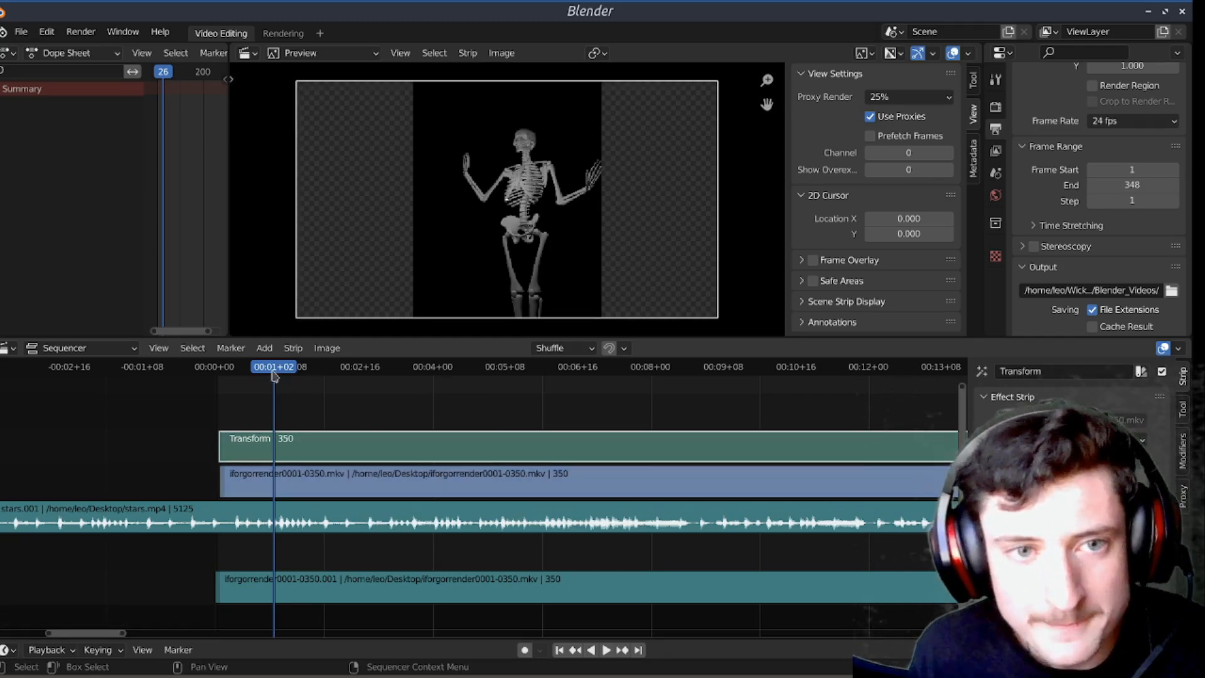
# Step: At 00:01+20, set the Transform strip's position to about -9.6 and -69.06, its scale to 4.57 and 4.21, and its rotation to 2.3
pyautogui.moveTo(275, 375); pyautogui.dragTo(315, 370)
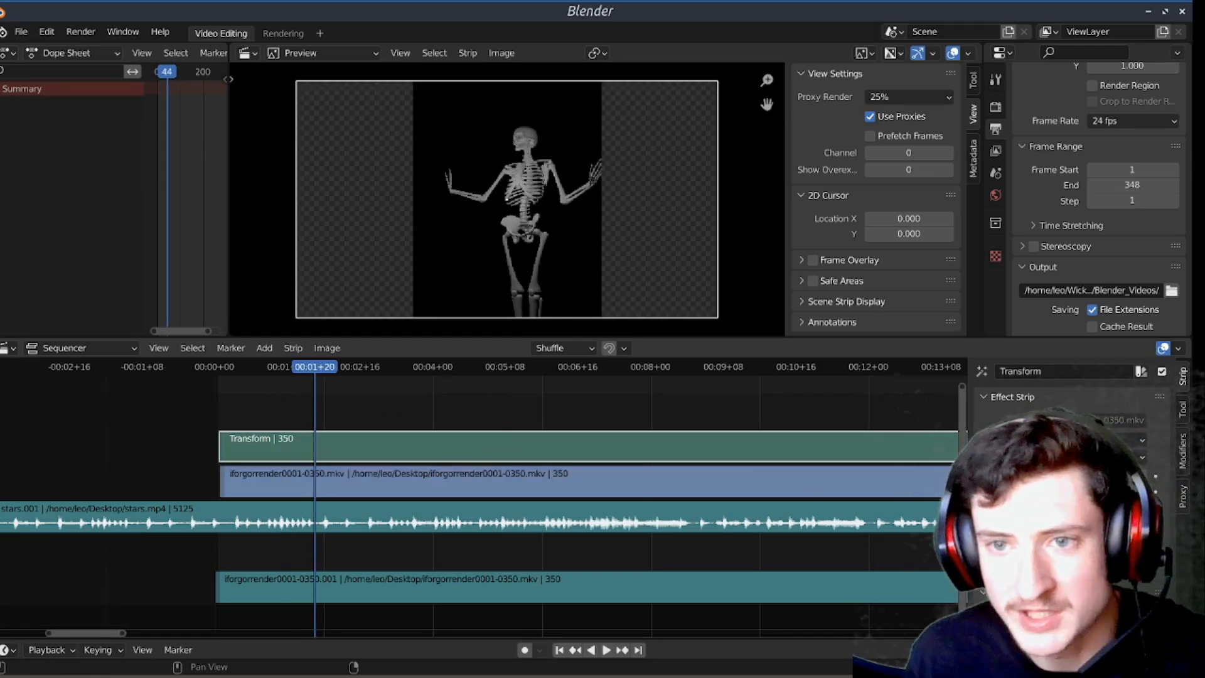
pyautogui.moveTo(1086, 530); pyautogui.dragTo(1139, 545)
pyautogui.moveTo(1104, 492); pyautogui.dragTo(1083, 476)
pyautogui.moveTo(1099, 563); pyautogui.dragTo(1114, 563)
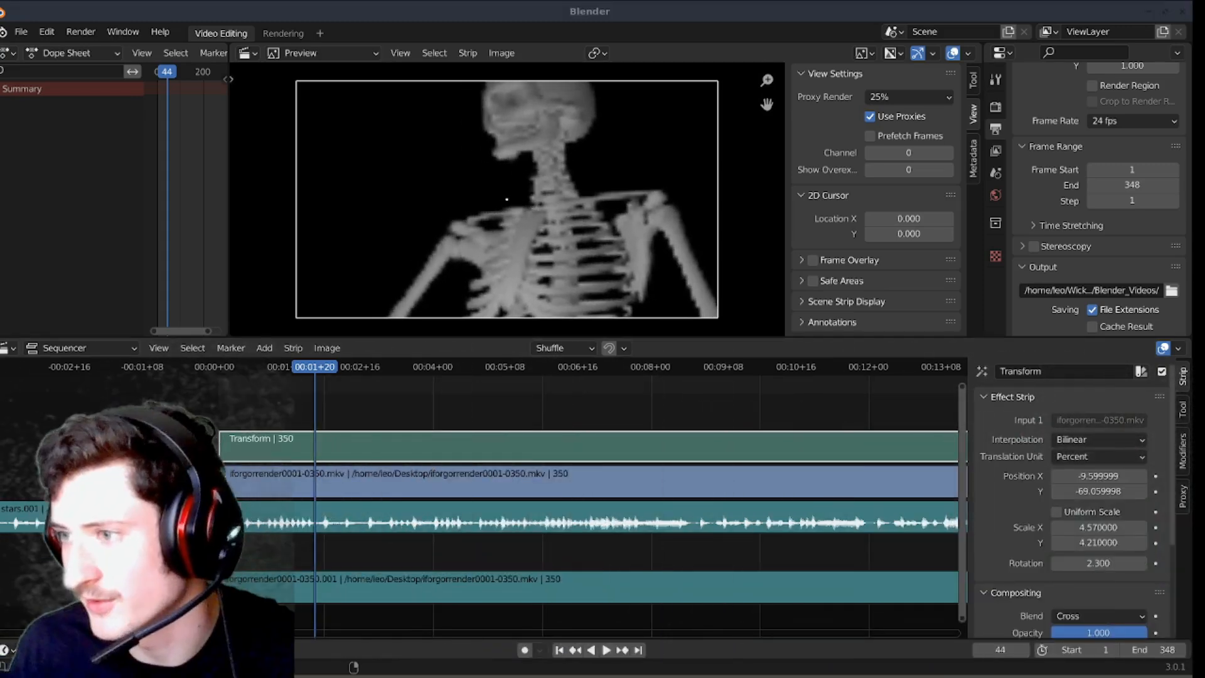
# Step: Set the Transform strip's position to about -14.28 and -72.12, X scale to 3.22 and rotation to -18.1, and preview the result
pyautogui.click(831, 400)
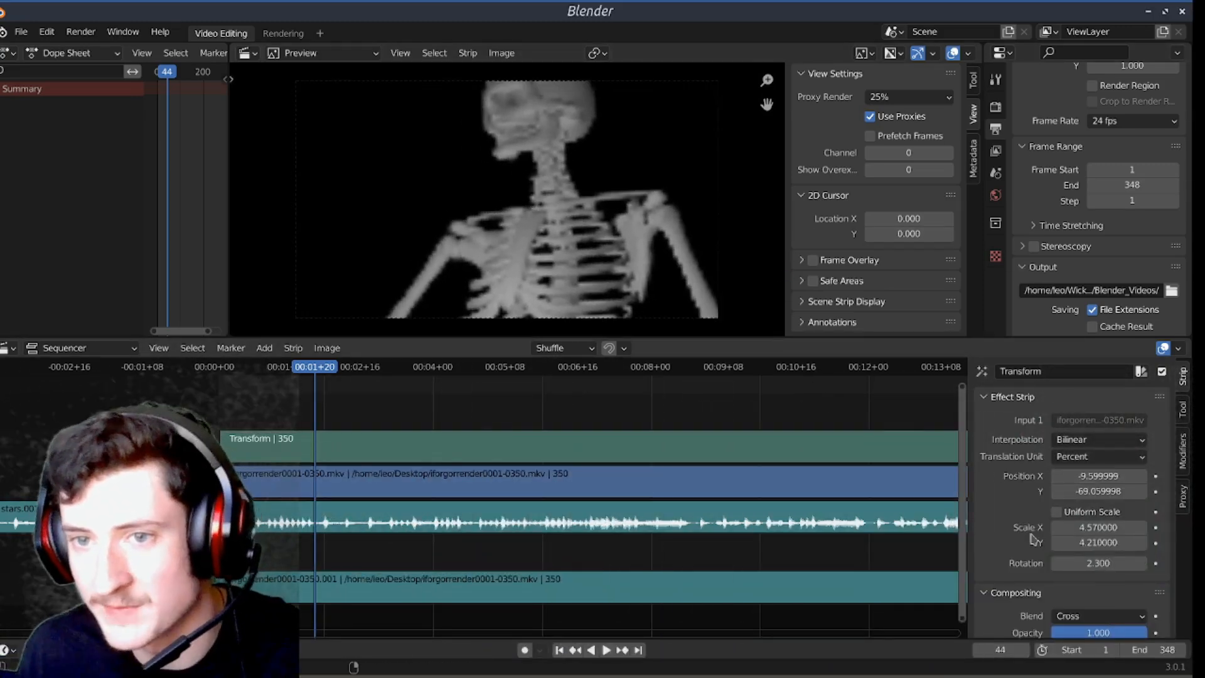
pyautogui.moveTo(1075, 476); pyautogui.dragTo(1095, 491)
pyautogui.moveTo(1098, 563); pyautogui.dragTo(1061, 526)
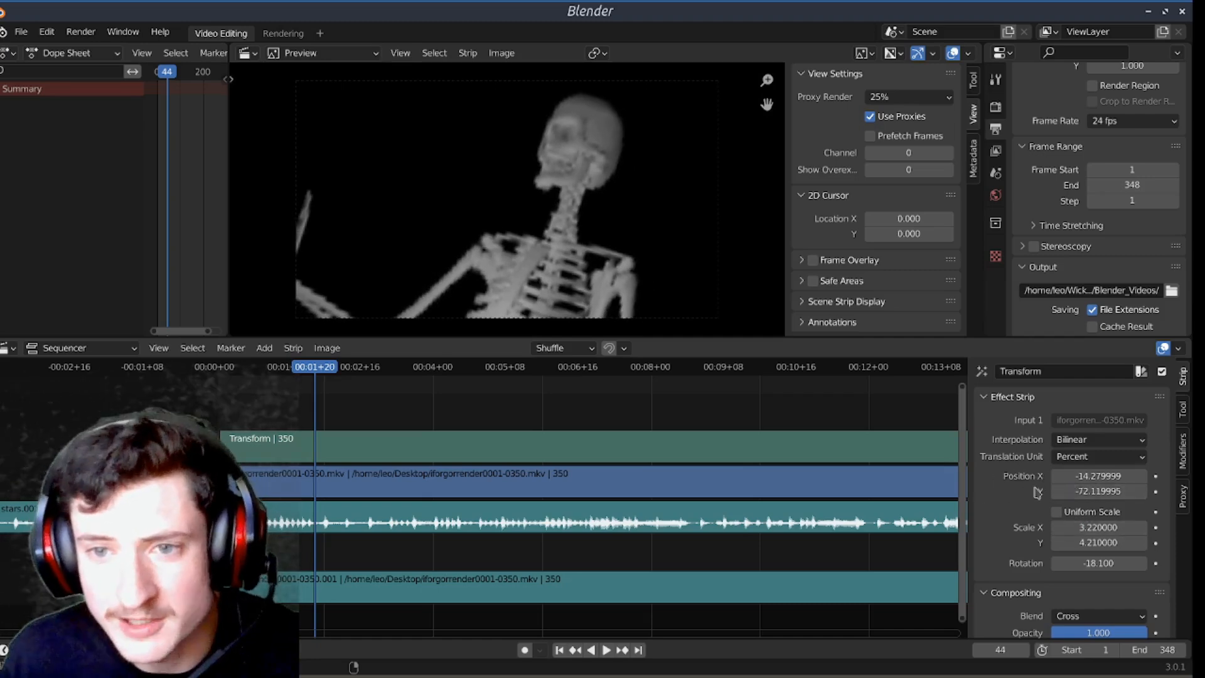
pyautogui.scroll(-2, 1033, 510)
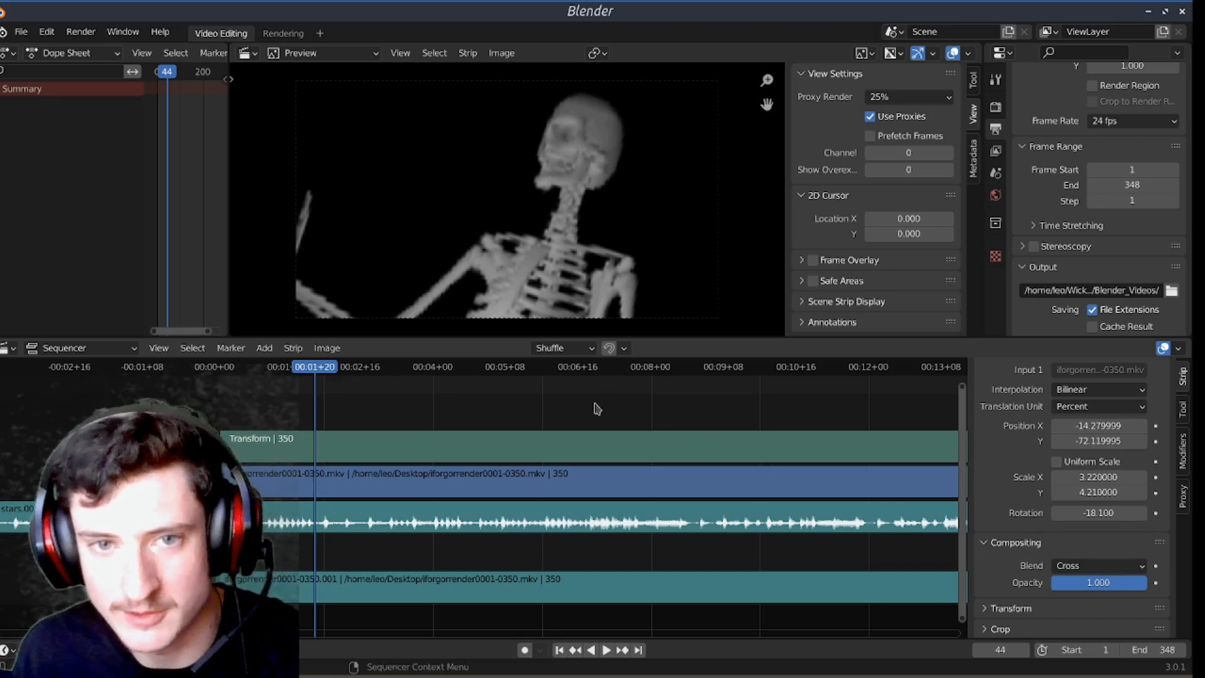
pyautogui.press('space')
pyautogui.press('space')
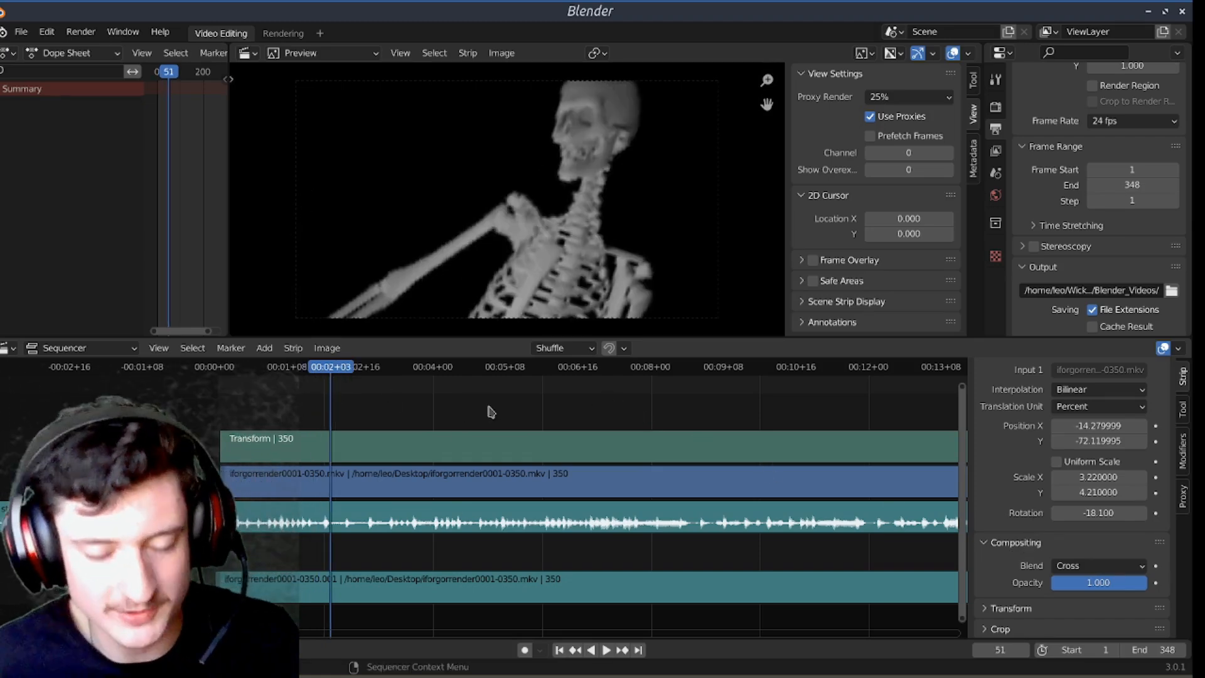
# Step: Bring the Untitled drawing.png image from the file manager's Desktop folder into the sequencer as a strip at about 00:02
pyautogui.click(593, 666)
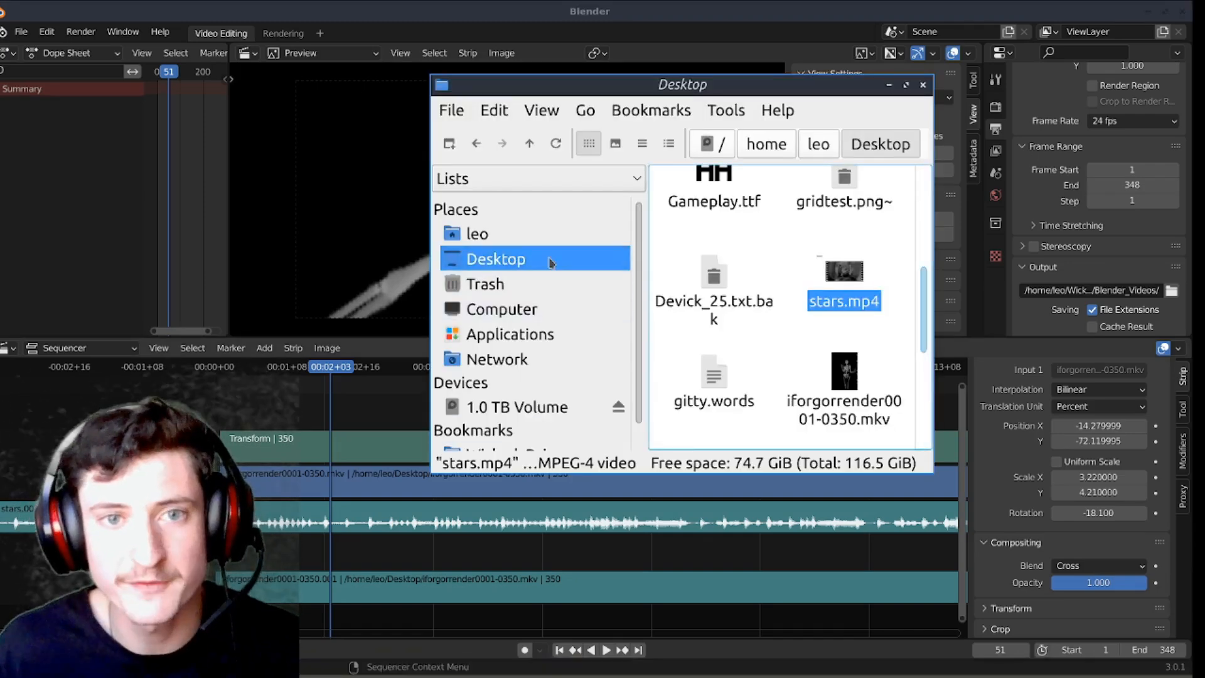
pyautogui.moveTo(693, 234)
pyautogui.mouseDown()
pyautogui.moveTo(360, 414)
pyautogui.moveTo(350, 379)
pyautogui.mouseUp()
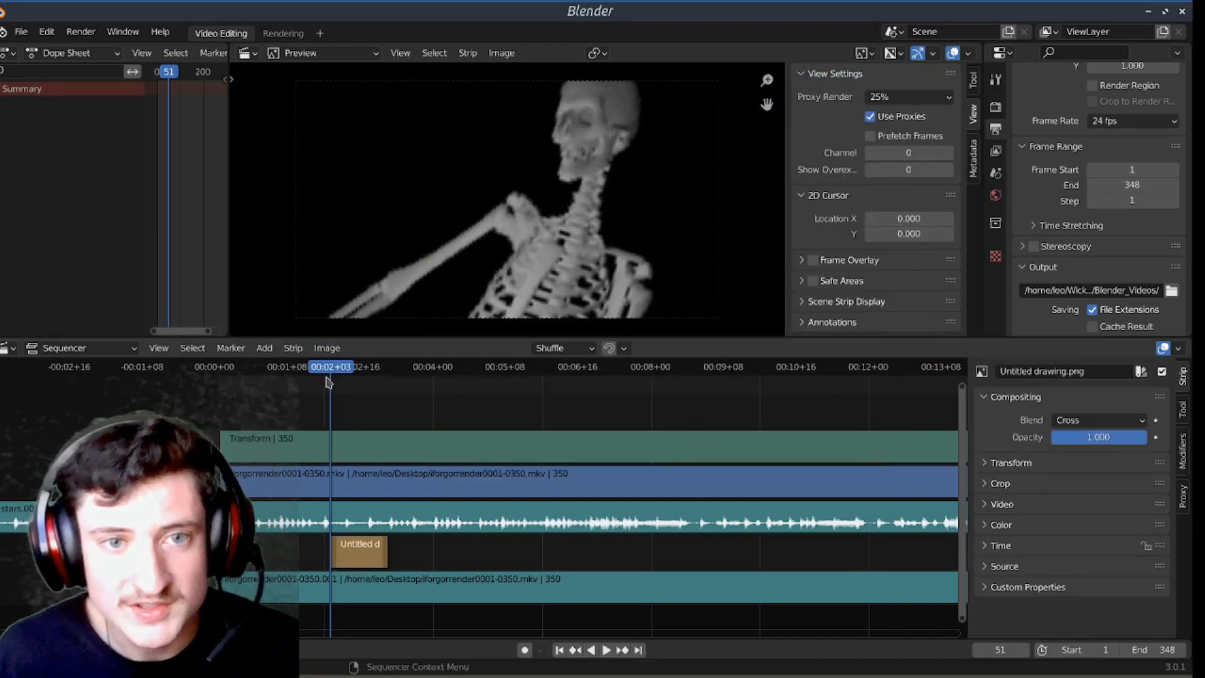
pyautogui.scroll(-8, 490, 420)
# Step: Give the Transform strip a uniform scale of 0.85, a Y position of about 6.42 and Over Drop blending
pyautogui.click(484, 446)
pyautogui.click(1108, 513)
pyautogui.moveTo(1100, 527); pyautogui.dragTo(1023, 527)
pyautogui.moveTo(1099, 492); pyautogui.dragTo(1174, 491)
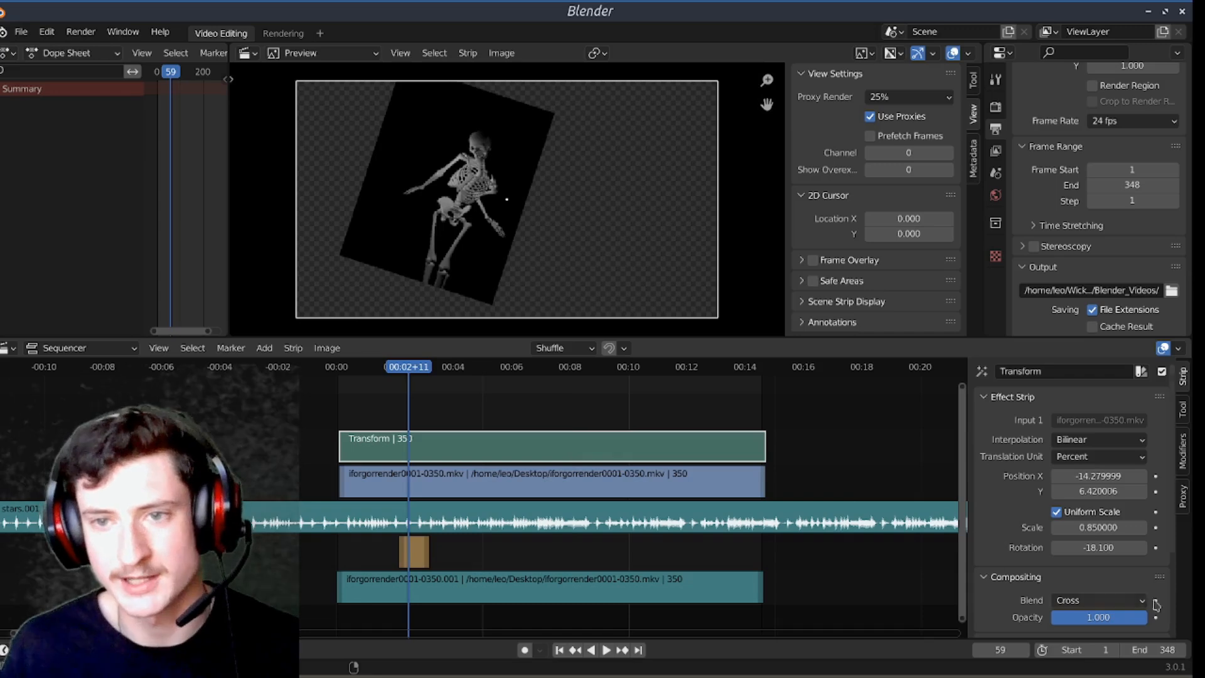
pyautogui.click(1096, 600)
pyautogui.click(1071, 354)
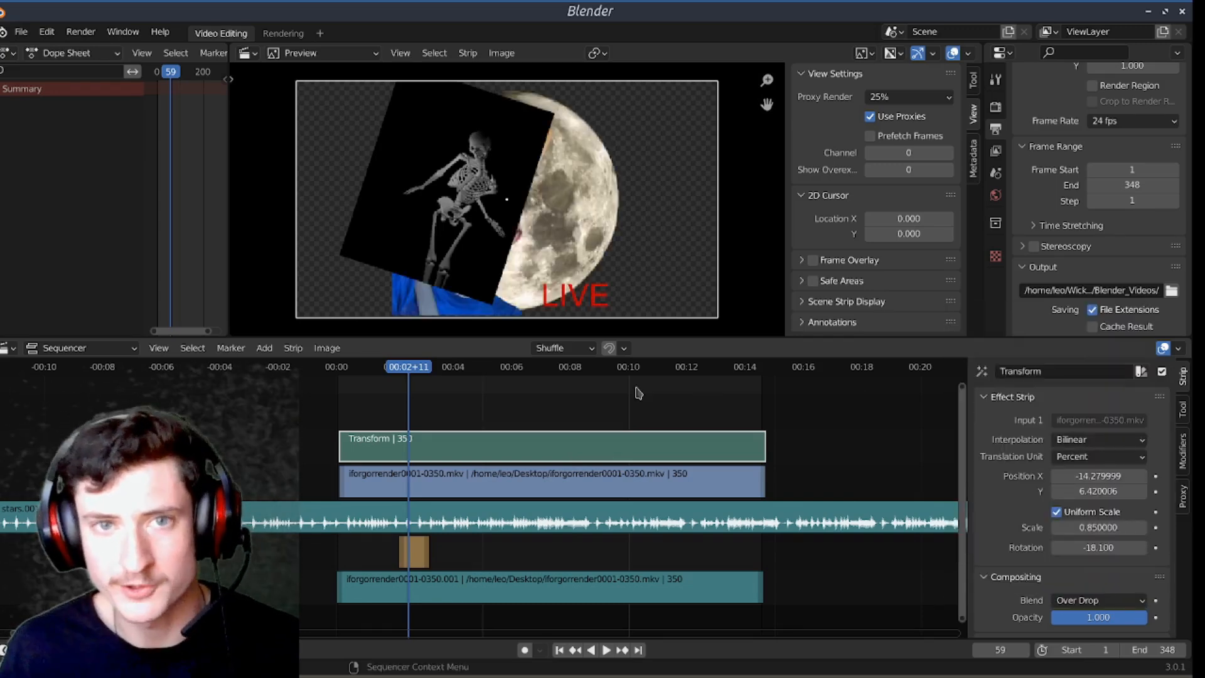
# Step: Set the Untitled drawing.png strip's X position to 558 px
pyautogui.click(420, 558)
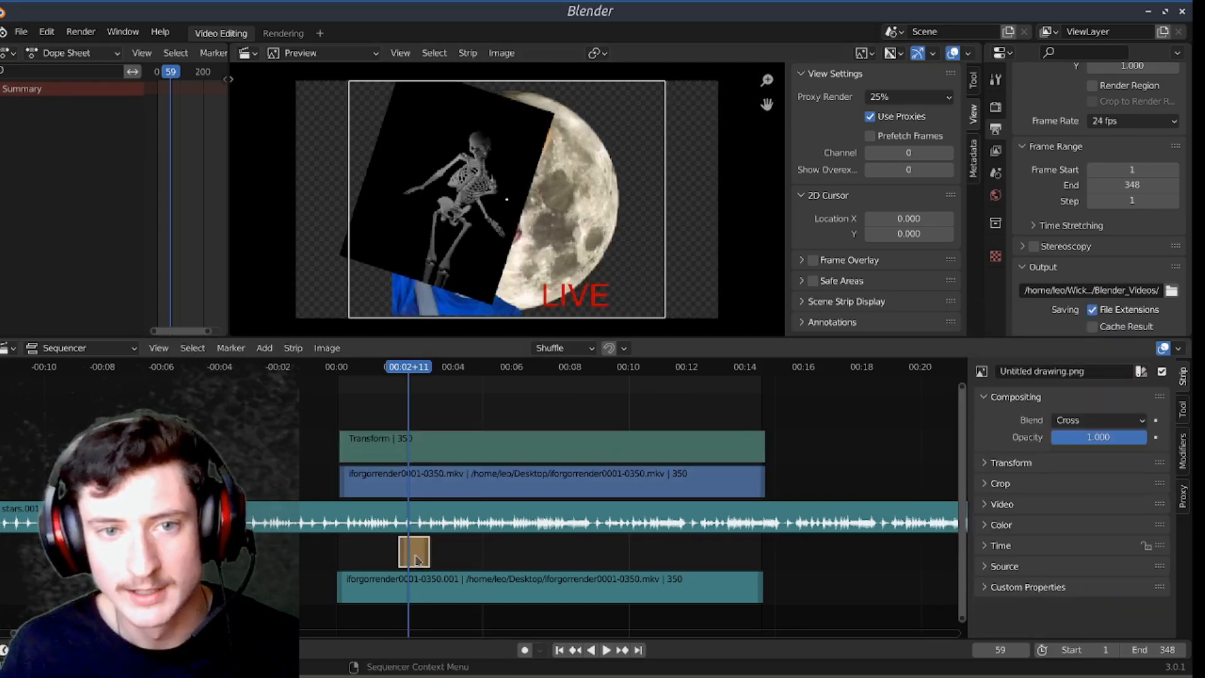
pyautogui.click(1012, 463)
pyautogui.moveTo(1098, 486)
pyautogui.mouseDown()
pyautogui.moveTo(1149, 486)
pyautogui.moveTo(1124, 486)
pyautogui.mouseUp()
pyautogui.click(804, 435)
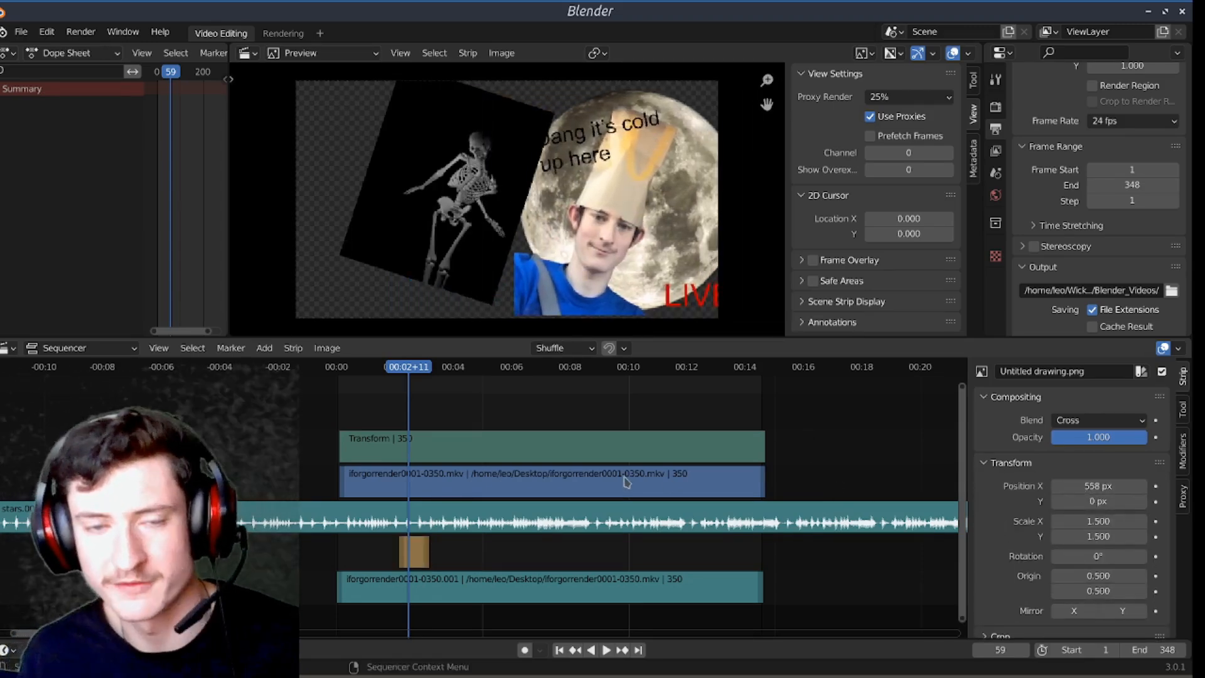
# Step: Select the Transform strip above the skeleton movie again and enlarge its stretch of the timeline
pyautogui.click(612, 434)
pyautogui.click(603, 410)
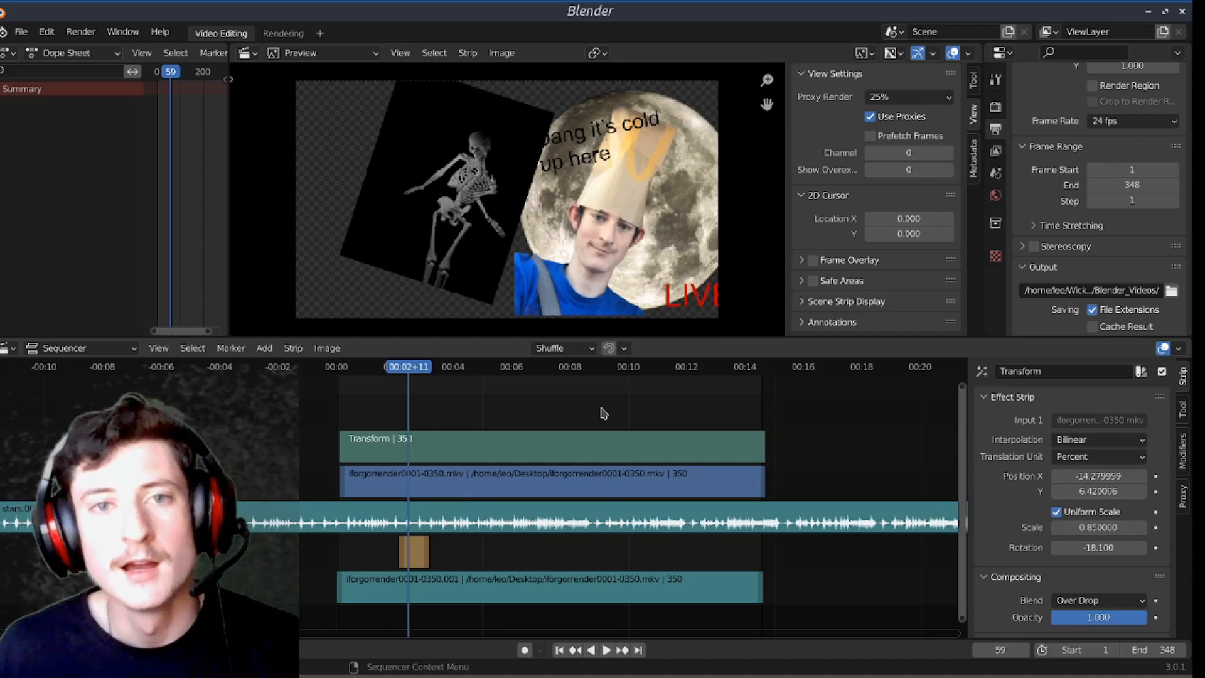
pyautogui.click(537, 452)
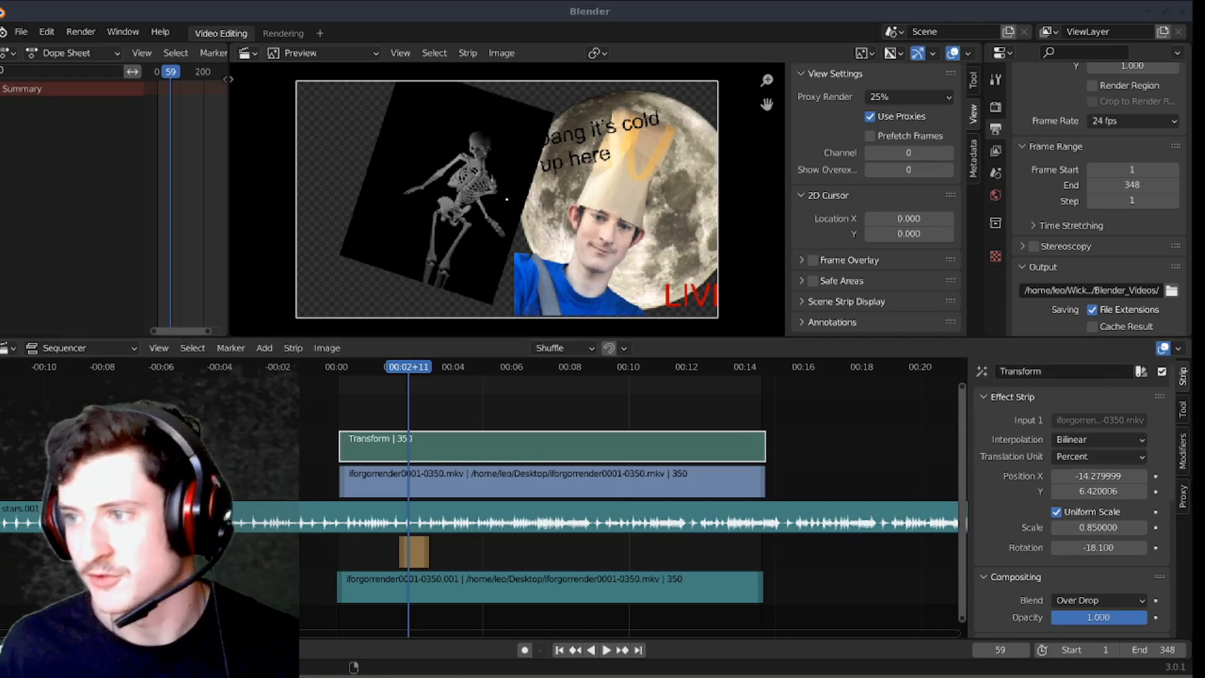
pyautogui.scroll(3, 509, 409)
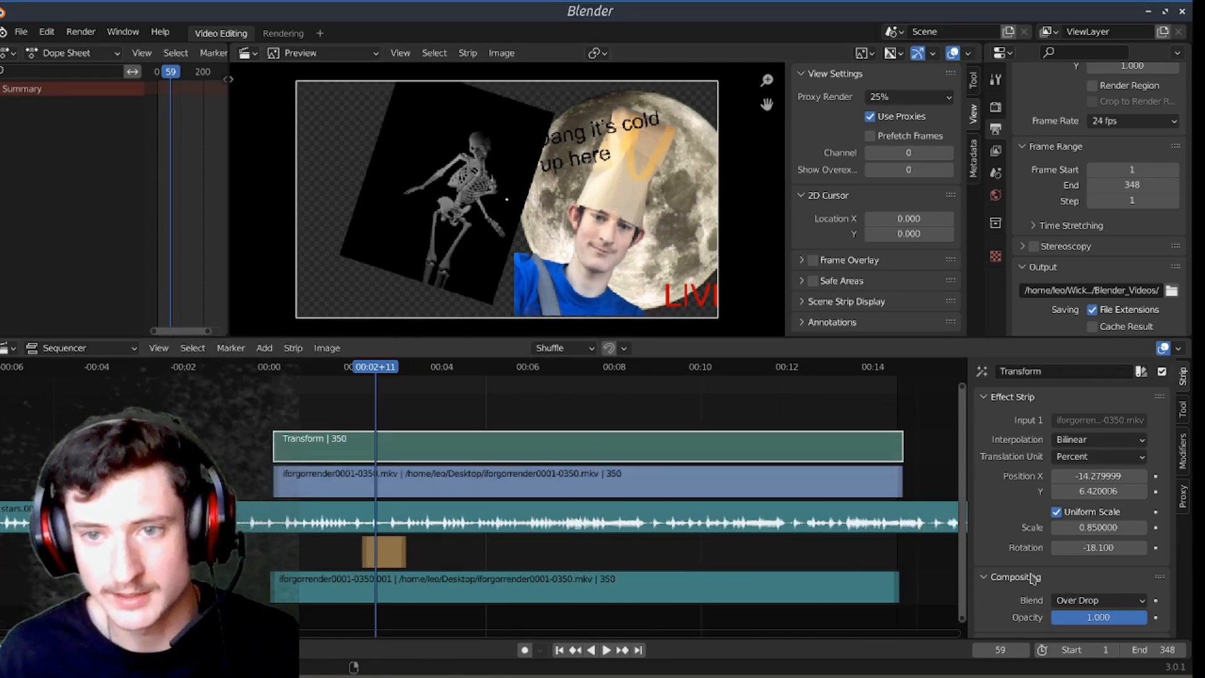
# Step: Switch the Transform strip's blending to Cross for comparison and return it to Over Drop
pyautogui.moveTo(1098, 617); pyautogui.dragTo(1130, 617)
pyautogui.click(1098, 601)
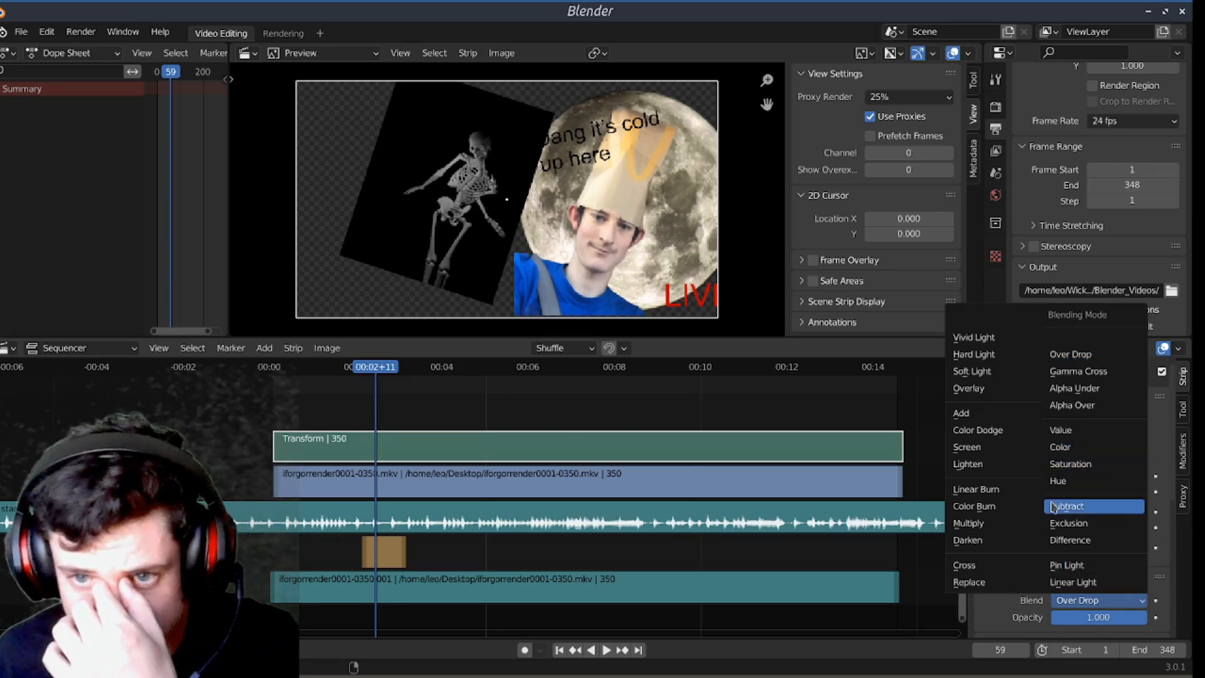
pyautogui.click(997, 568)
pyautogui.moveTo(1108, 619)
pyautogui.mouseDown()
pyautogui.moveTo(1090, 619)
pyautogui.moveTo(1130, 617)
pyautogui.mouseUp()
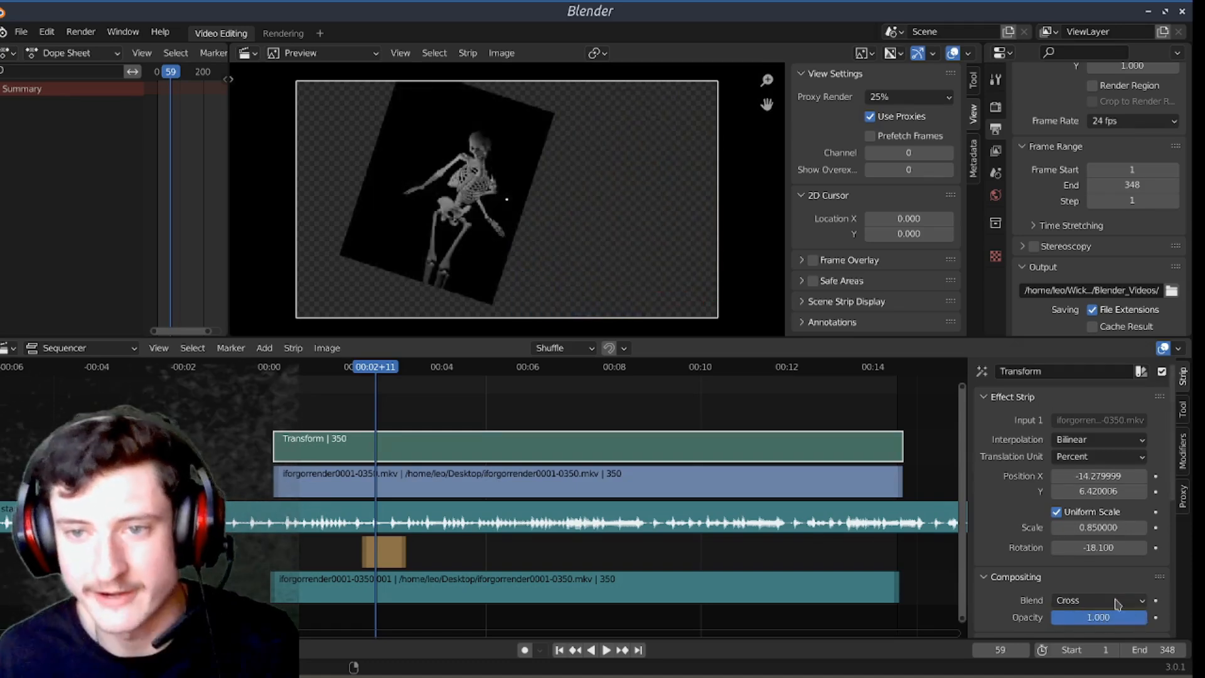
pyautogui.click(1126, 606)
pyautogui.click(1081, 354)
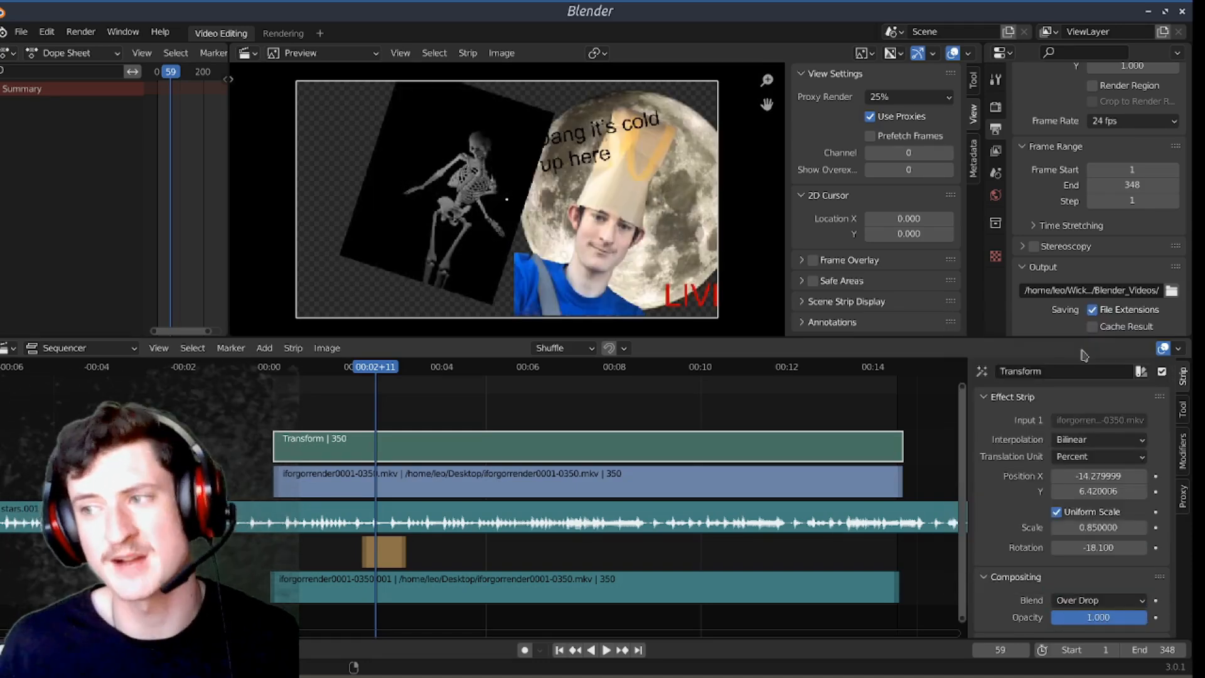
# Step: Move the playhead to frame 3 and keyframe the Transform strip's X position, Y position and scale there
pyautogui.scroll(2, 384, 398)
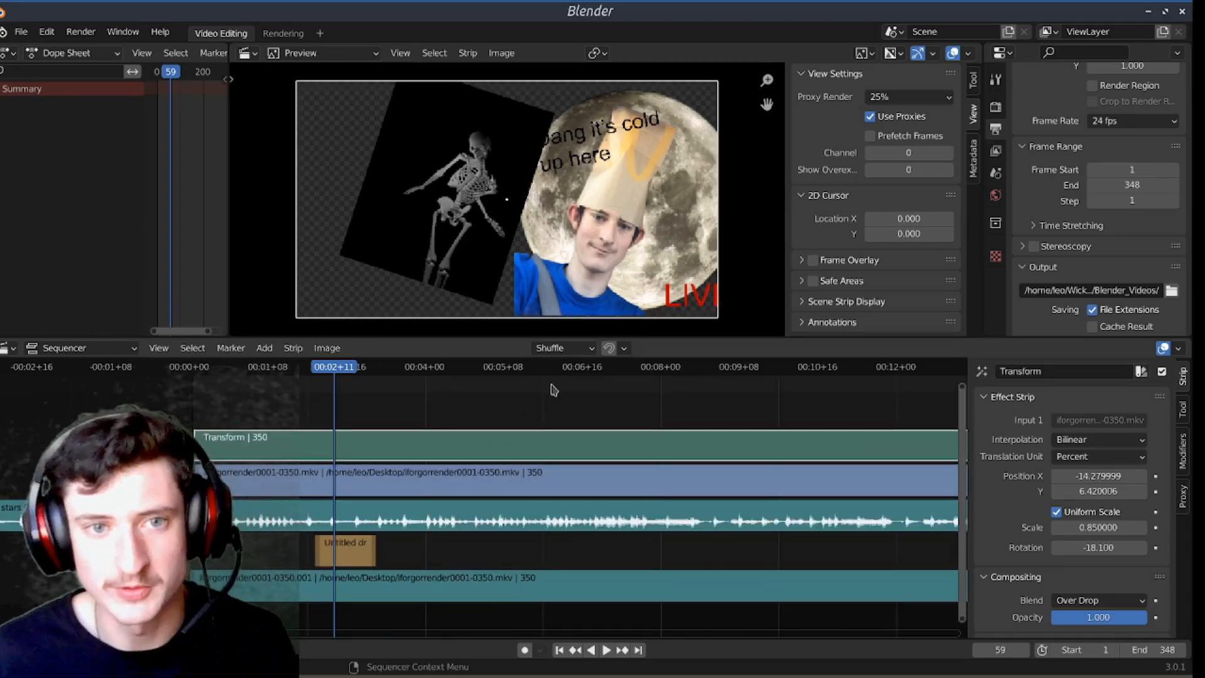
pyautogui.moveTo(345, 377); pyautogui.dragTo(201, 384)
pyautogui.press('space')
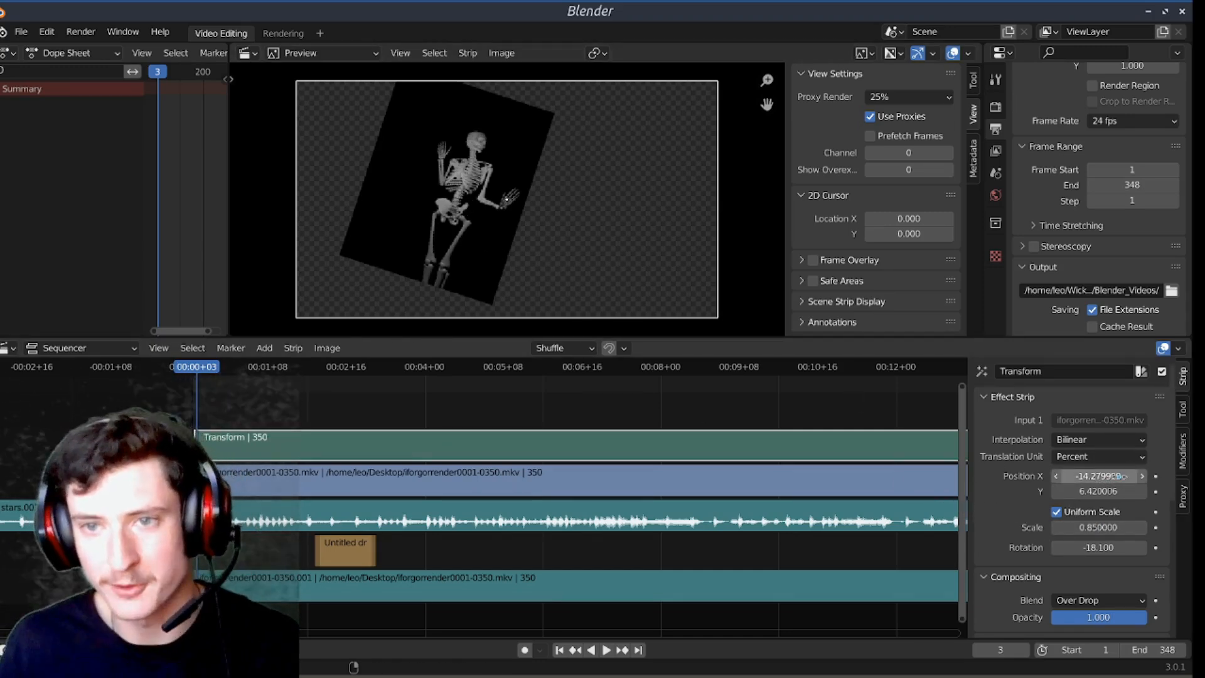
pyautogui.press('i')
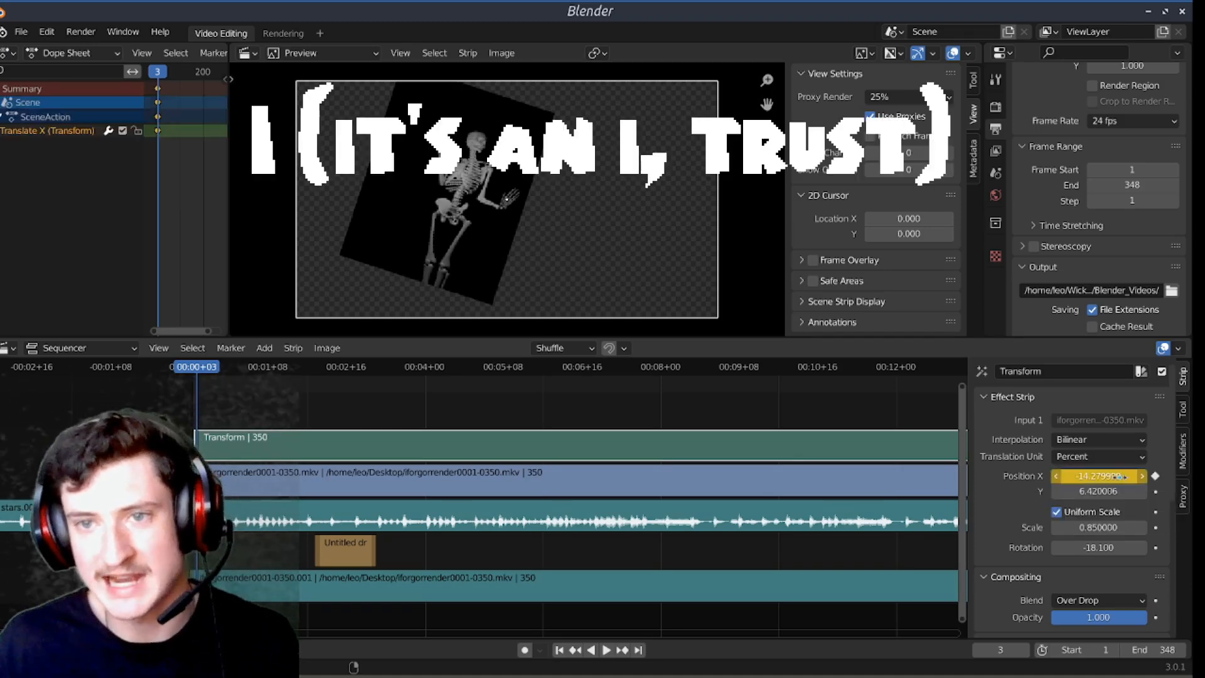
pyautogui.press('i')
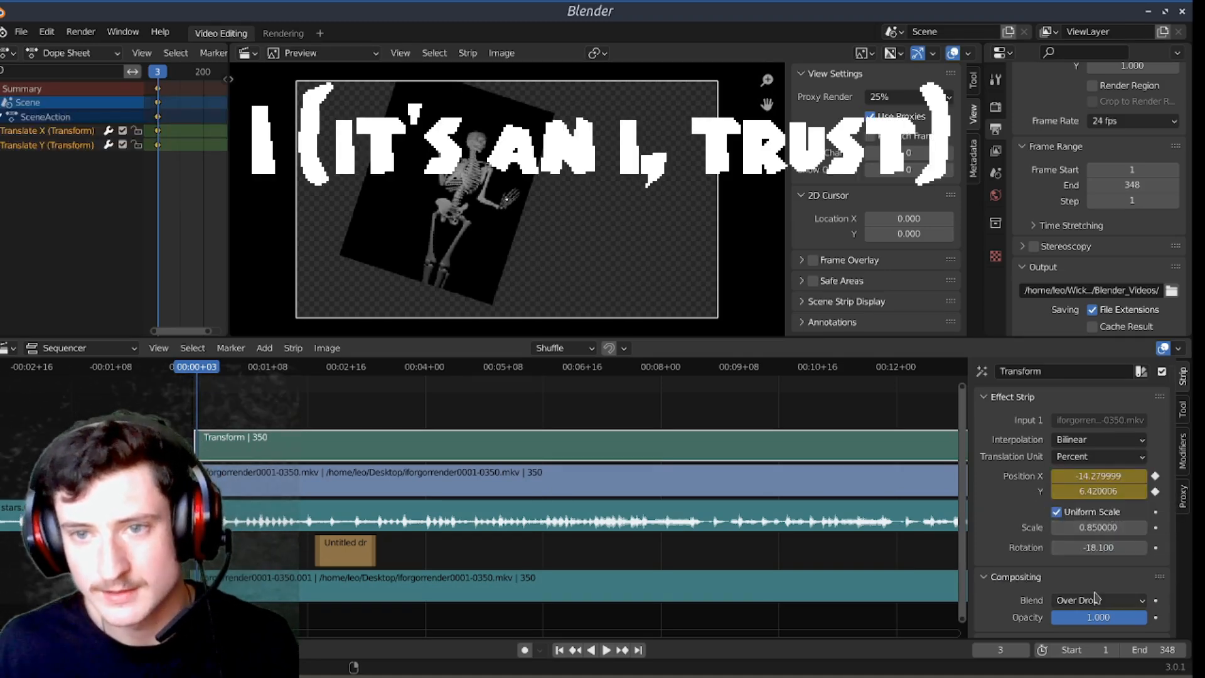
pyautogui.press('i')
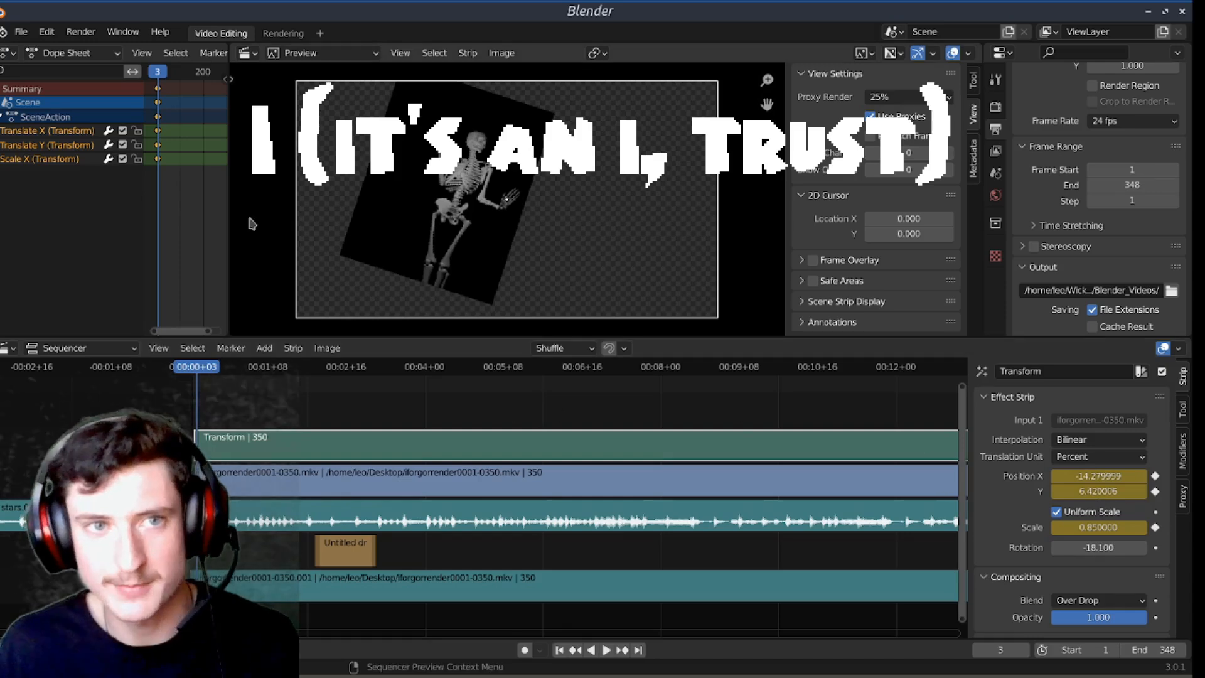
# Step: Widen the Dope Sheet area and enlarge its timeline around the Transform strip's keyframes
pyautogui.scroll(5, 170, 135)
pyautogui.moveTo(229, 163); pyautogui.dragTo(259, 160)
pyautogui.moveTo(229, 176); pyautogui.dragTo(198, 141, button='middle')
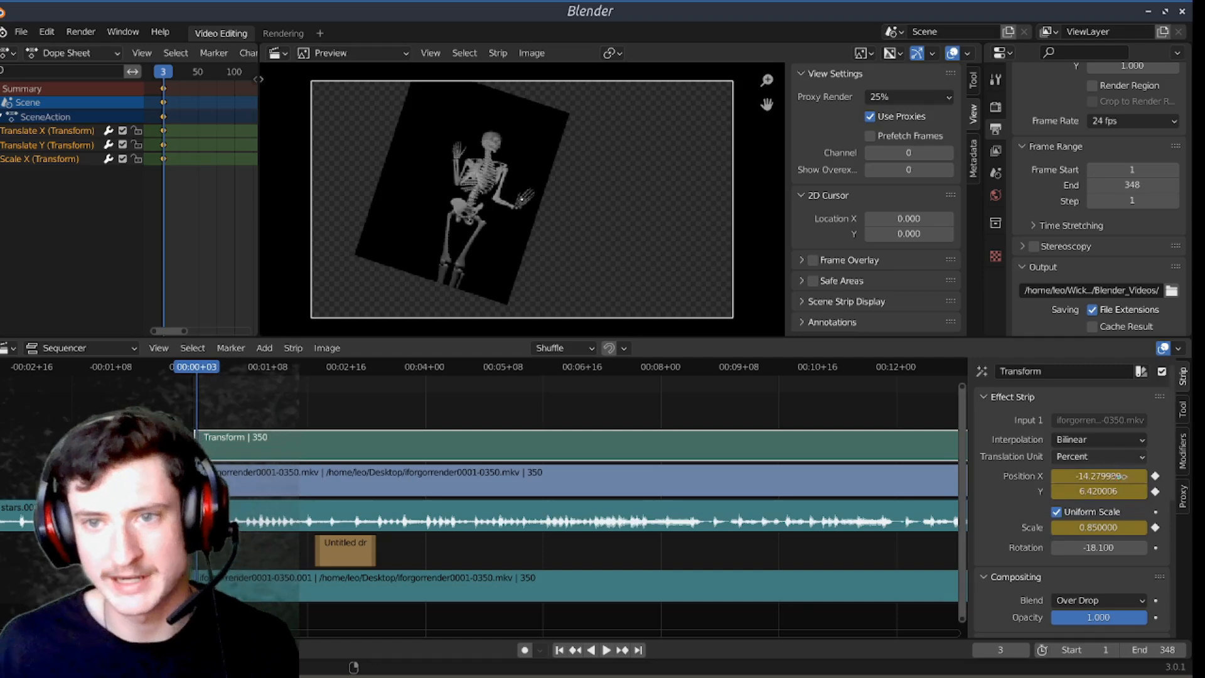
# Step: At frame 101, set the Transform strip's position to about 15.99 and -45.72 and its scale to 2.14
pyautogui.press('space')
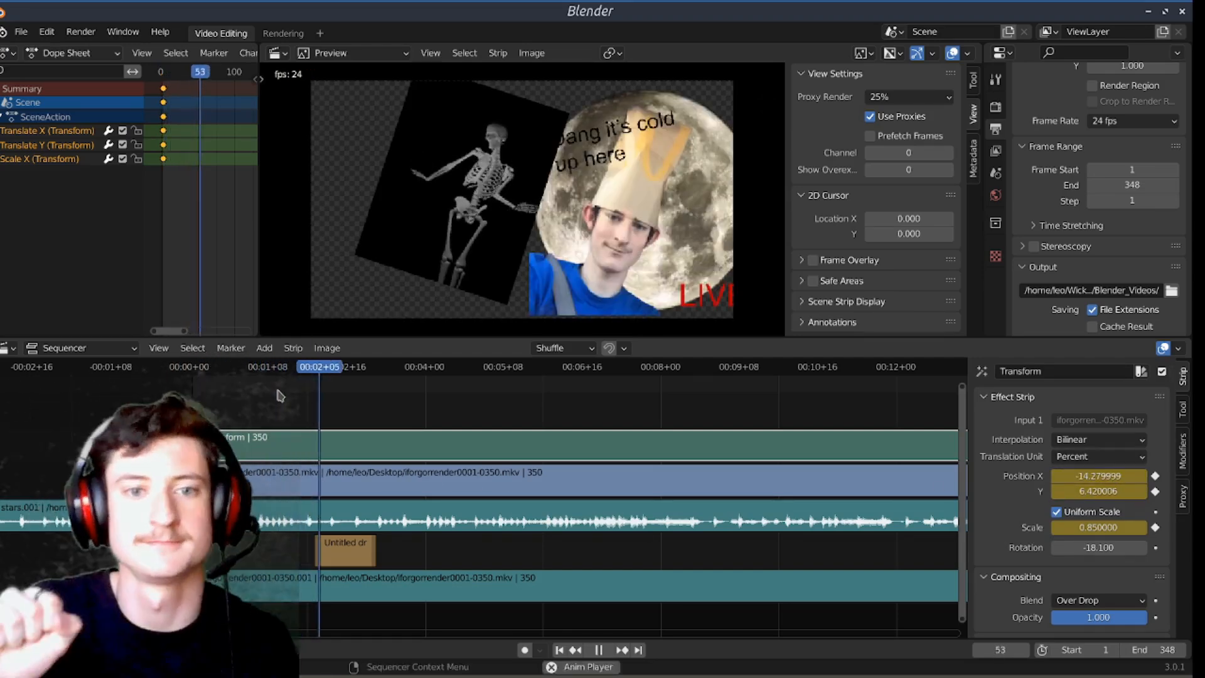
pyautogui.press('space')
pyautogui.moveTo(365, 375); pyautogui.dragTo(437, 380)
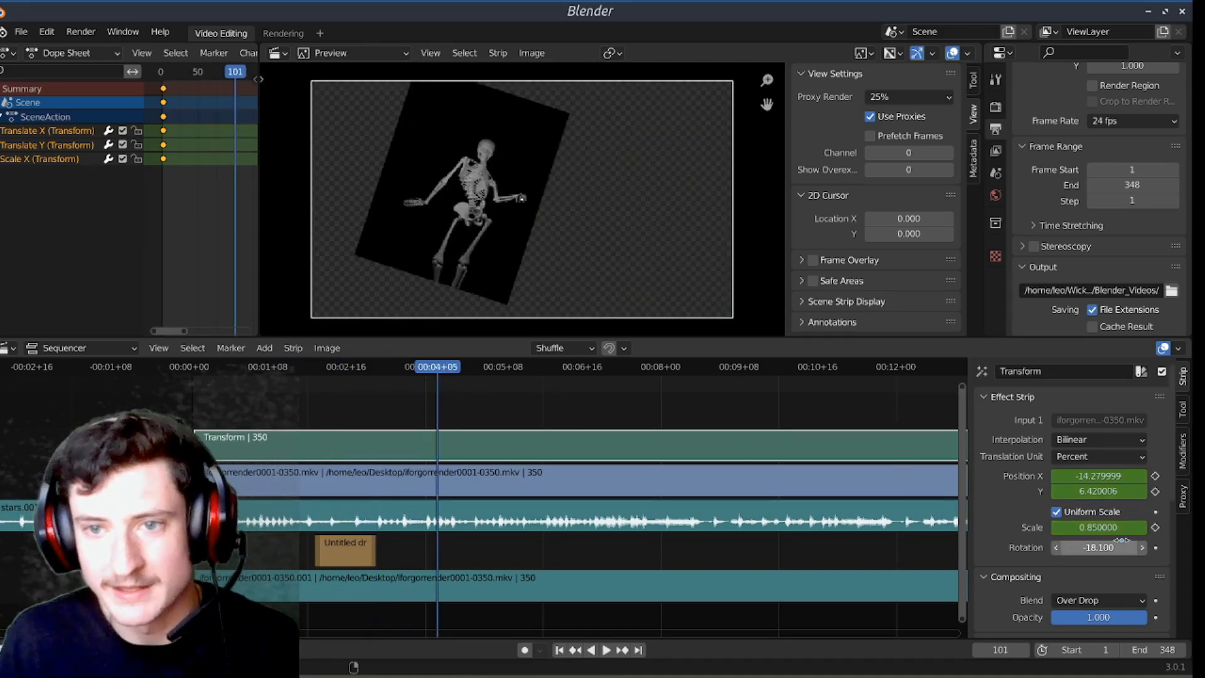
pyautogui.moveTo(1097, 527); pyautogui.dragTo(1130, 528)
pyautogui.moveTo(1095, 500); pyautogui.dragTo(996, 500)
pyautogui.moveTo(1098, 471); pyautogui.dragTo(1155, 470)
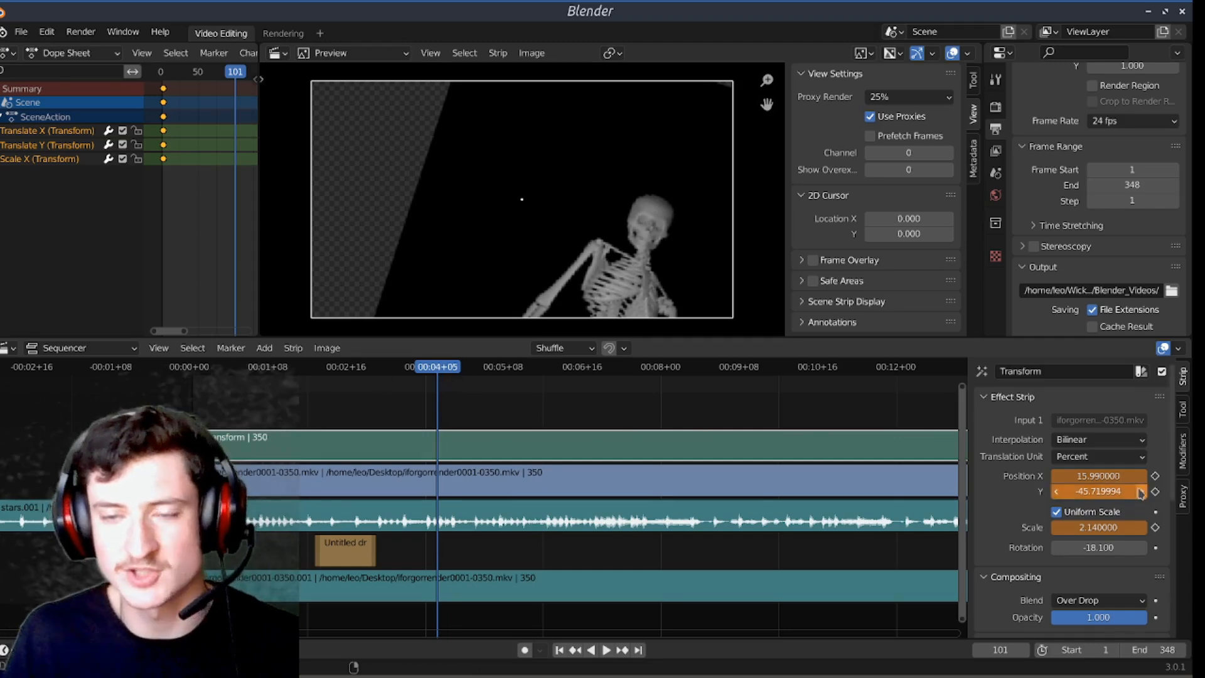
# Step: Keyframe the Transform strip's X position, Y position and scale at frame 101
pyautogui.press('i')
pyautogui.press('i')
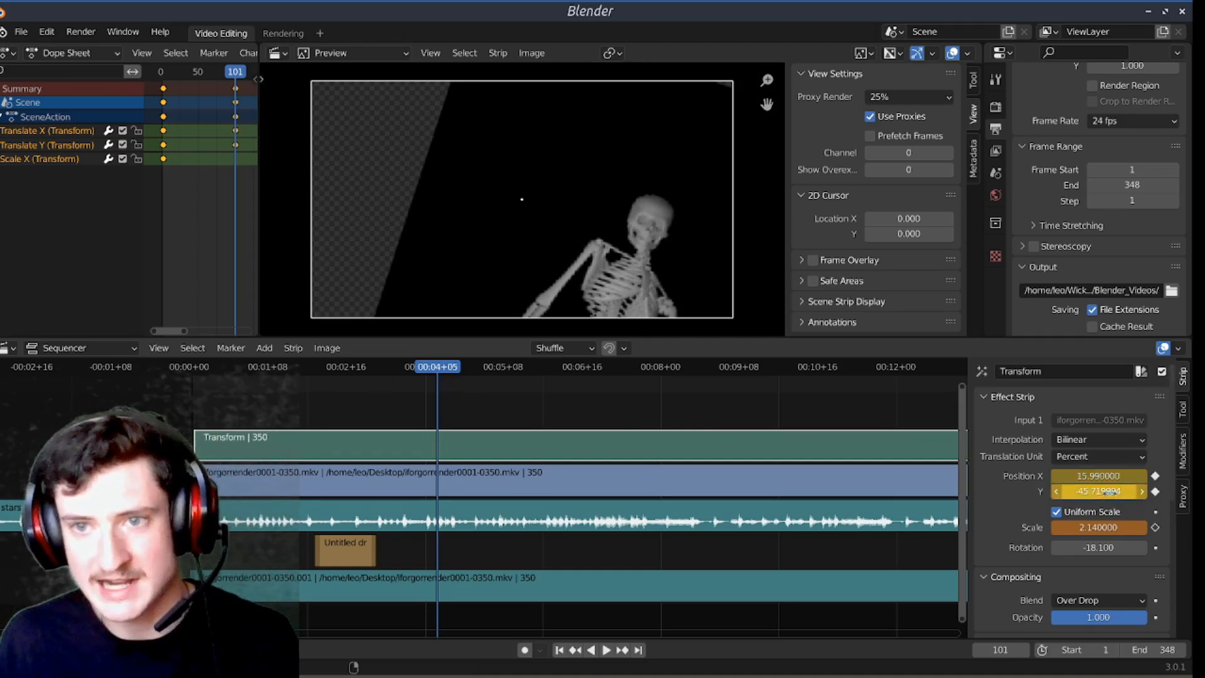
pyautogui.press('i')
# Step: Play the transform animation from the first frame and scrub back and forth between its two sets of keyframes
pyautogui.hotkey('shift', 'Left')
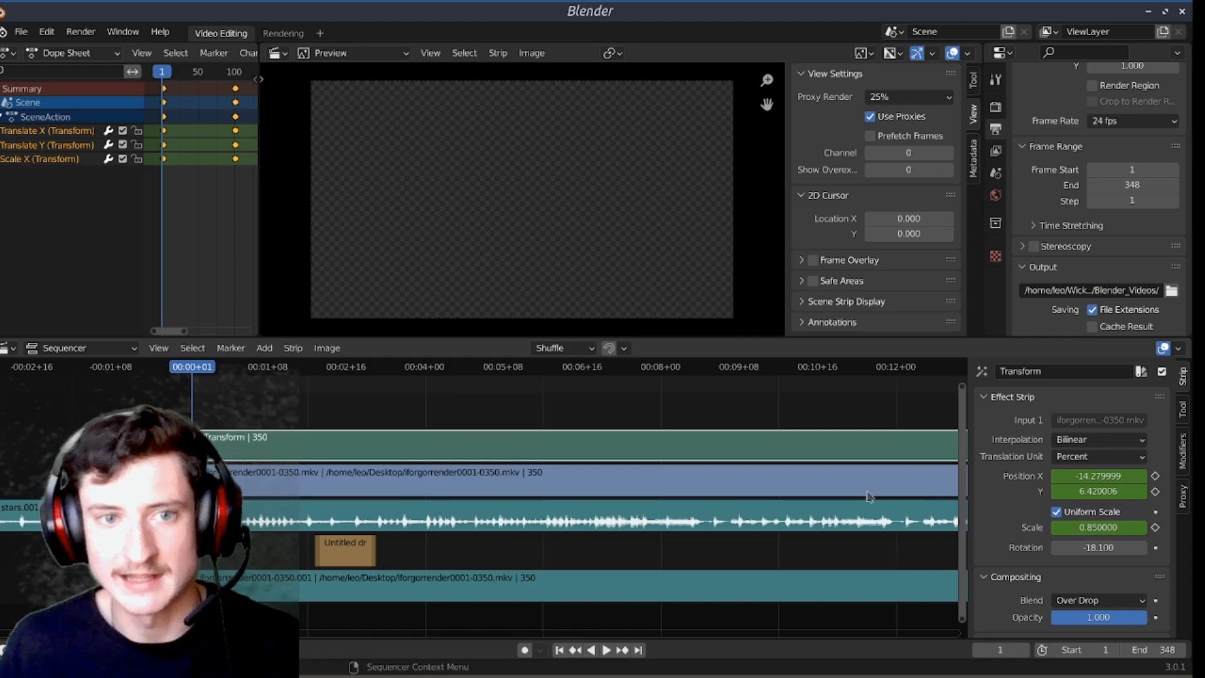
pyautogui.press('space')
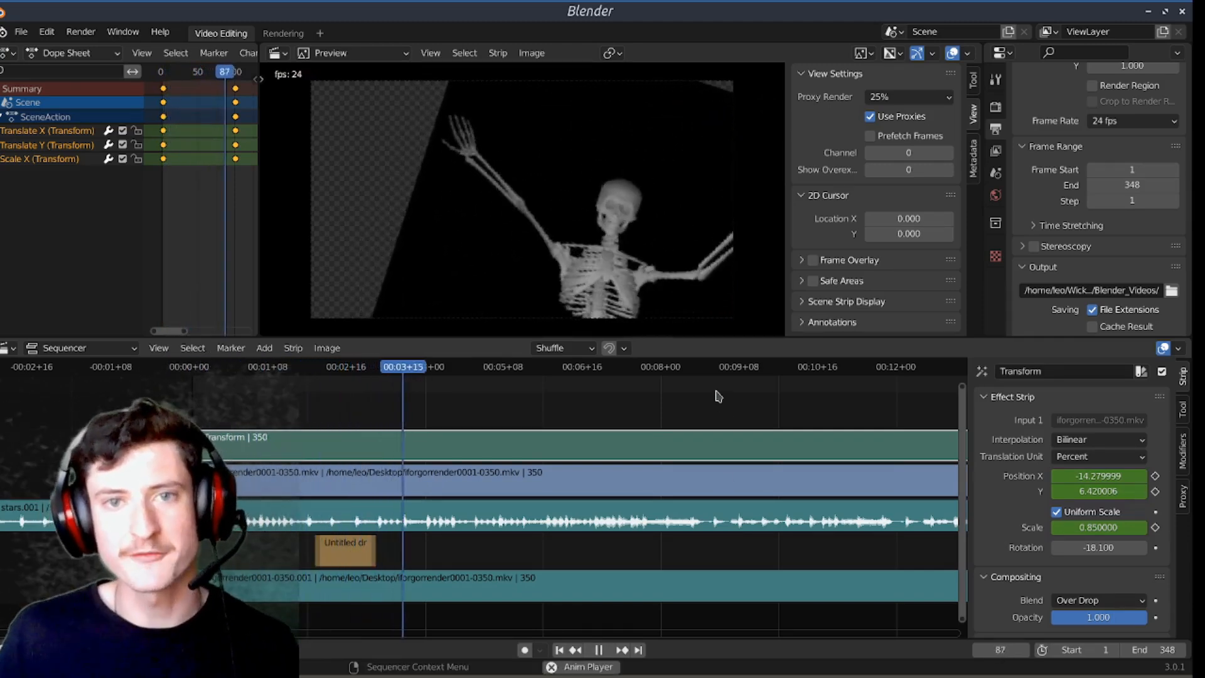
pyautogui.press('space')
pyautogui.moveTo(242, 76); pyautogui.dragTo(167, 91)
pyautogui.press('space')
pyautogui.press('space')
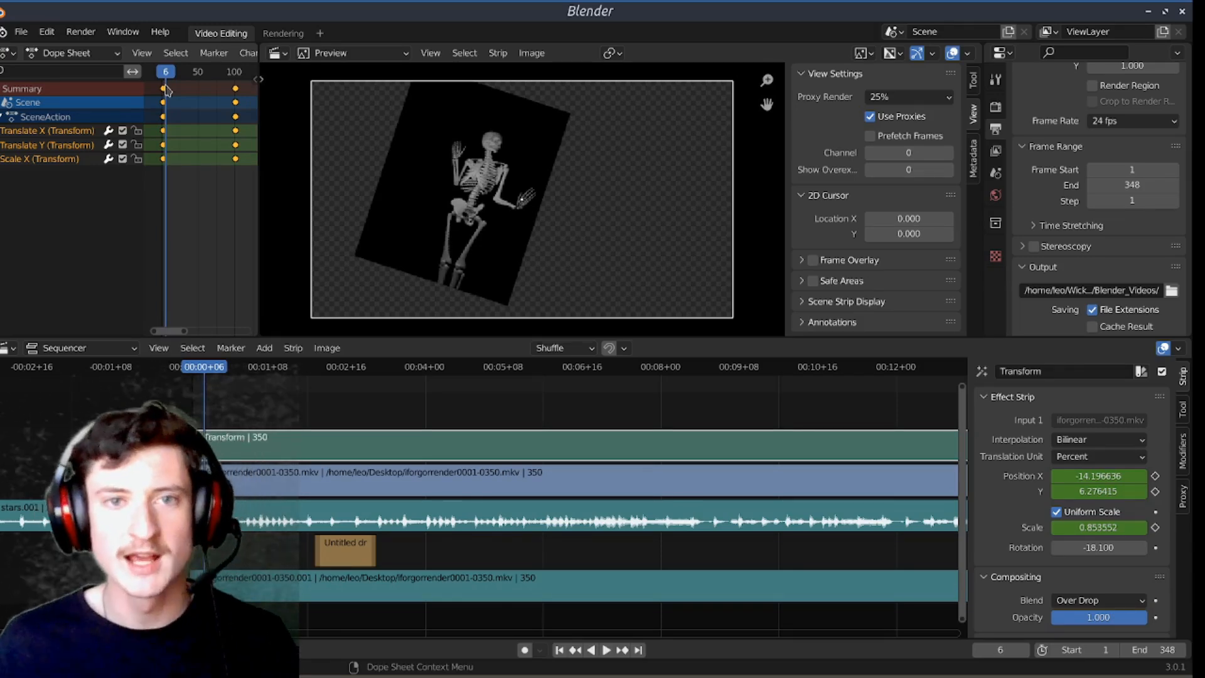
pyautogui.scroll(-3, 532, 435)
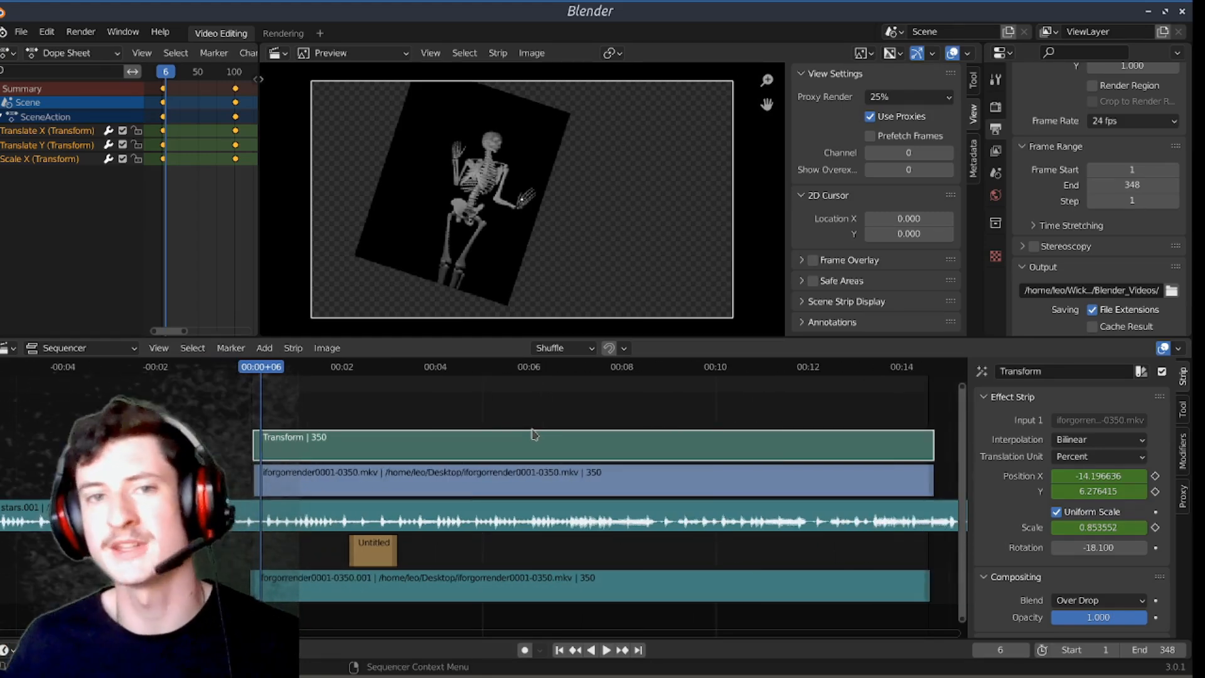
pyautogui.press('space')
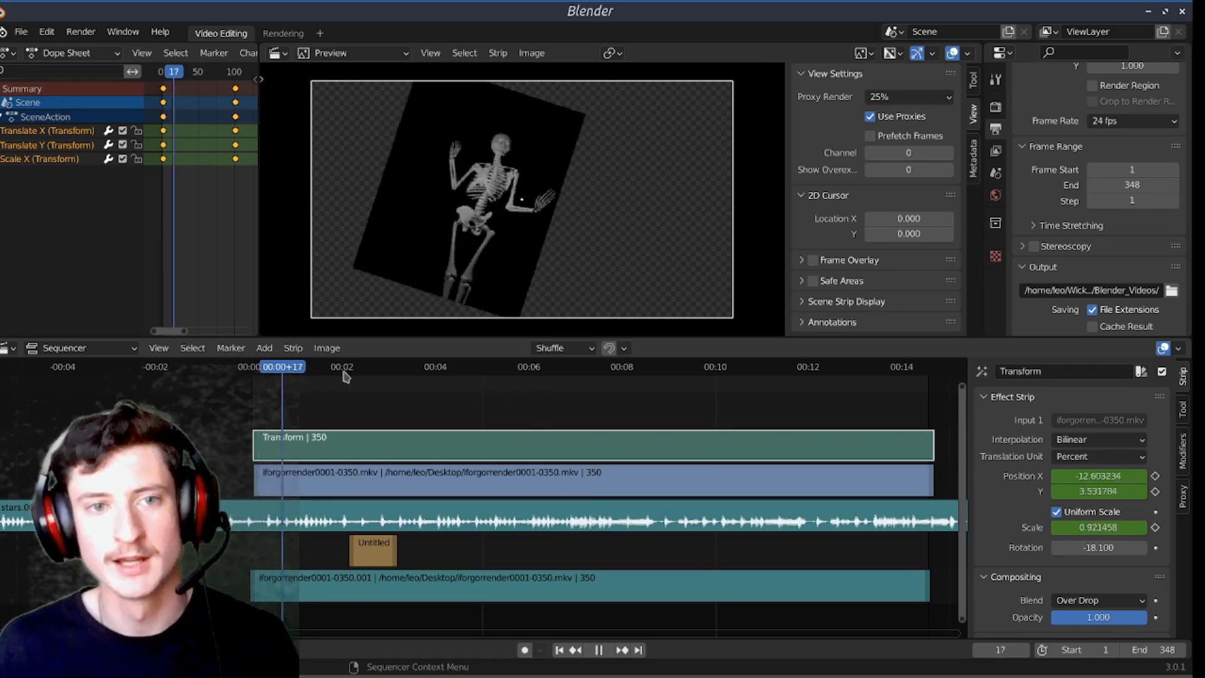
pyautogui.moveTo(398, 375); pyautogui.dragTo(282, 388)
pyautogui.press('space')
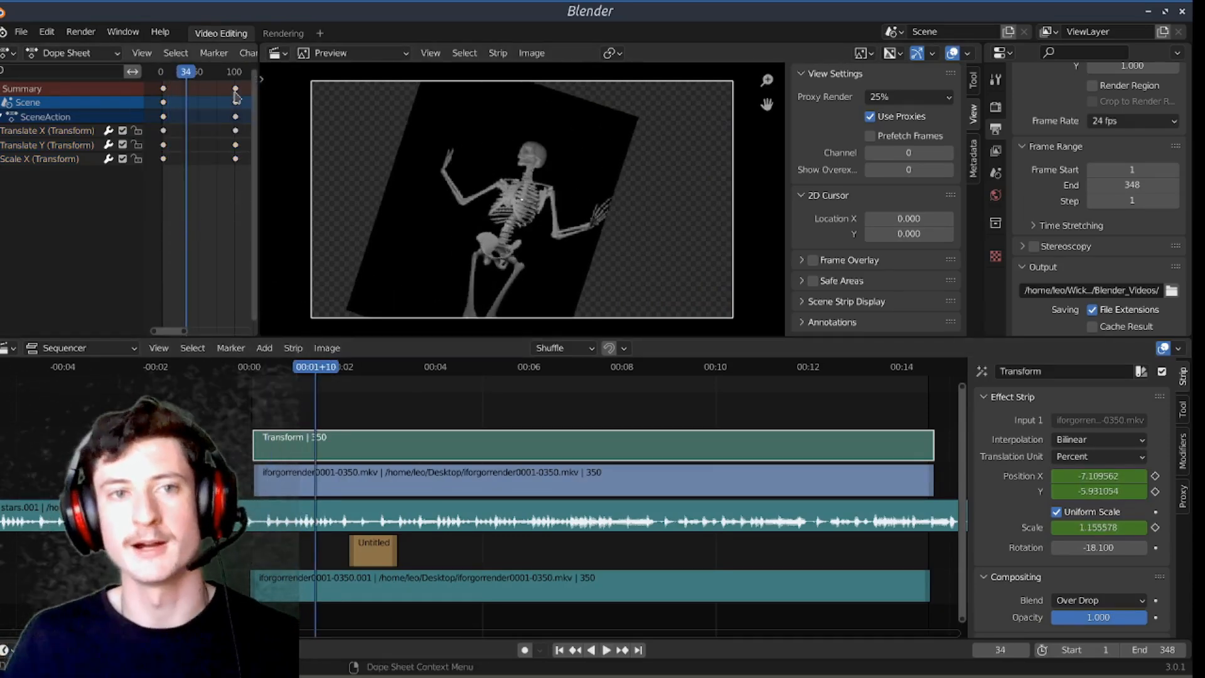
# Step: Move the second set of Transform keyframes 47 frames earlier to frame 54, and replay the animation from the start
pyautogui.scroll(-4, 220, 221)
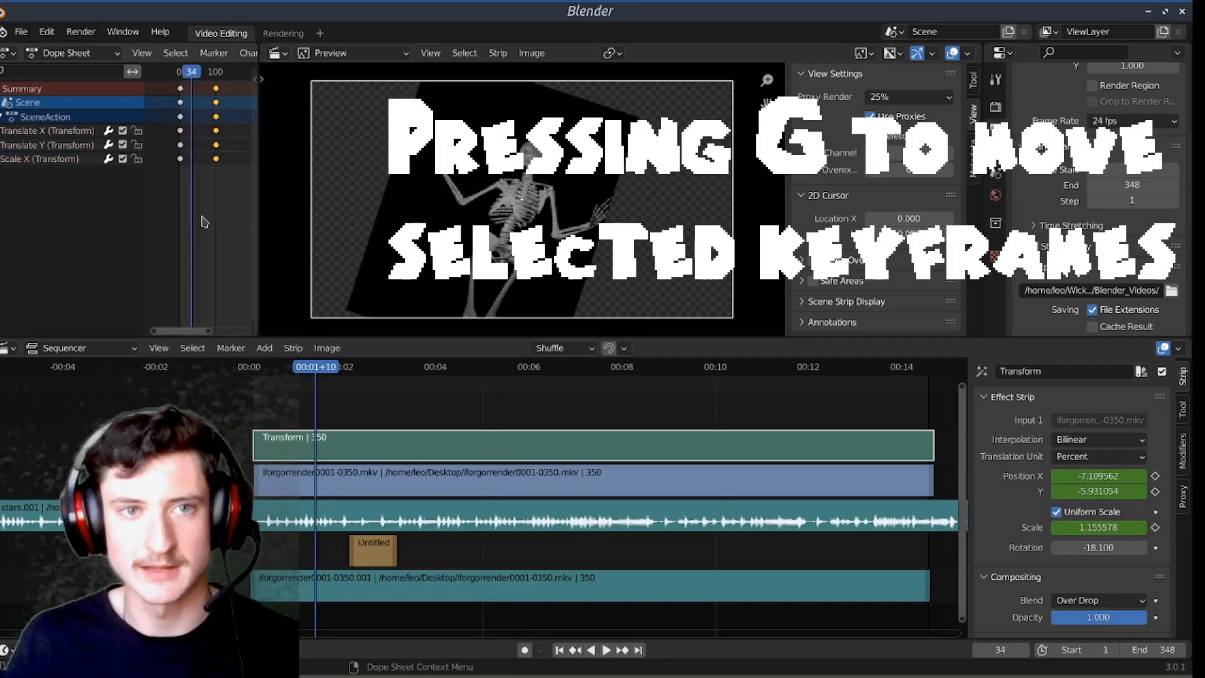
pyautogui.press('g')
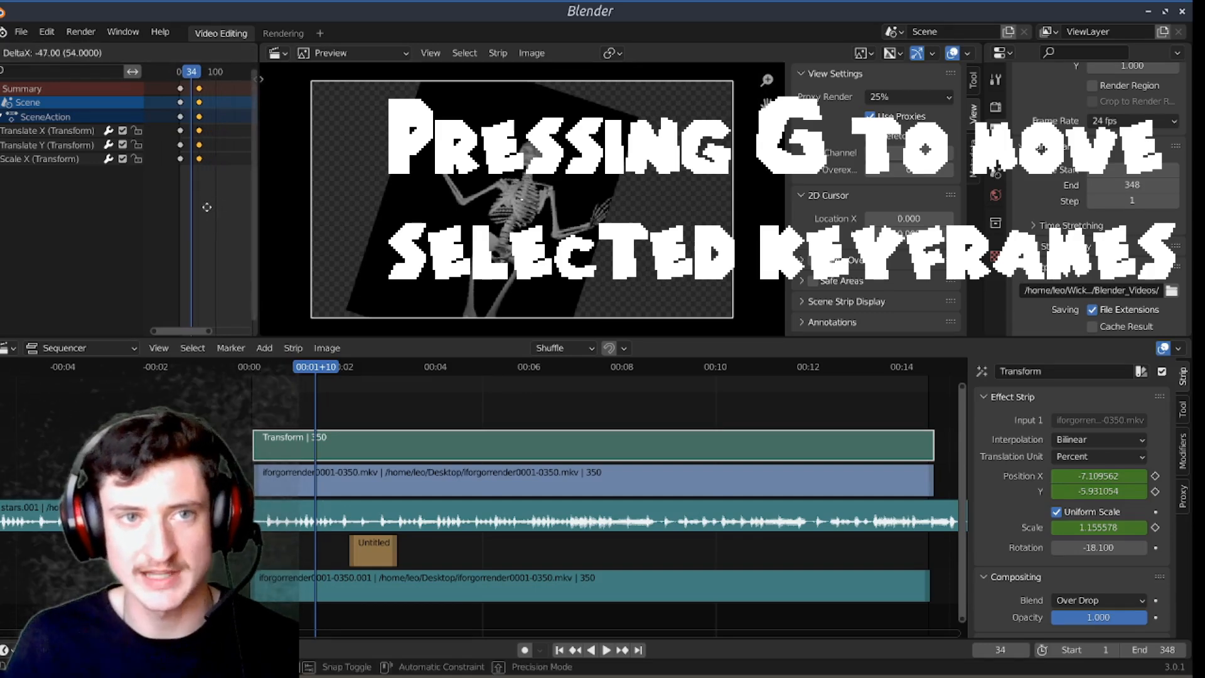
pyautogui.click(203, 206)
pyautogui.hotkey('shift', 'Left')
pyautogui.press('space')
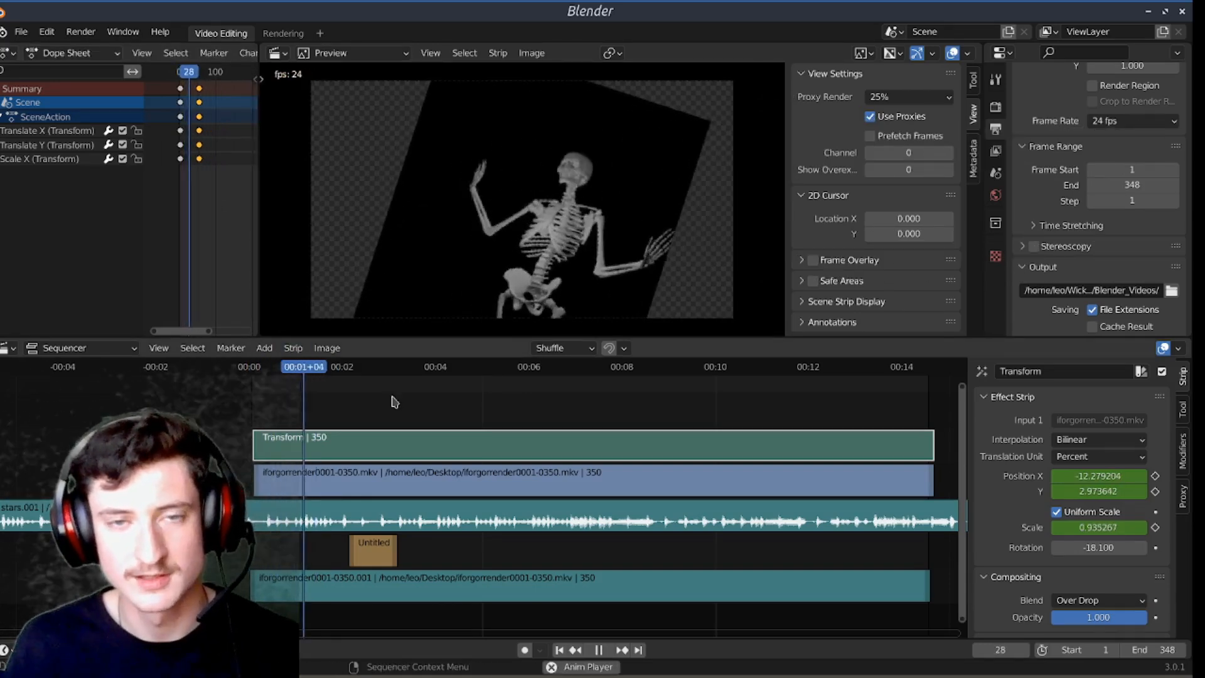
pyautogui.press('space')
# Step: Try shifting the second Scale X keyframe to a later frame on its own, and undo the move
pyautogui.scroll(1, 222, 183)
pyautogui.moveTo(200, 160); pyautogui.dragTo(216, 163)
pyautogui.hotkey('ctrl', 'z')
pyautogui.click(195, 101)
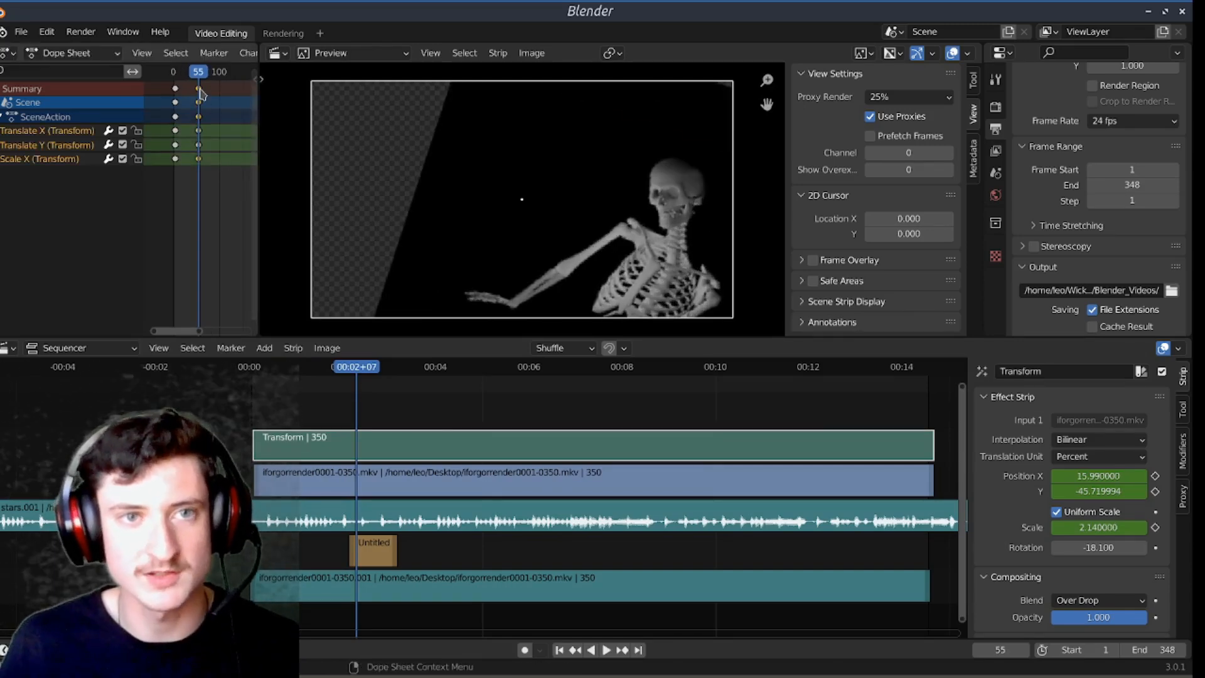
# Step: Shift the whole second set of Transform keyframes to a later frame and replay the slower animation from the first frame
pyautogui.moveTo(200, 91); pyautogui.dragTo(253, 101)
pyautogui.click(166, 104)
pyautogui.scroll(-1, 438, 401)
pyautogui.hotkey('shift', 'Left')
pyautogui.press('space')
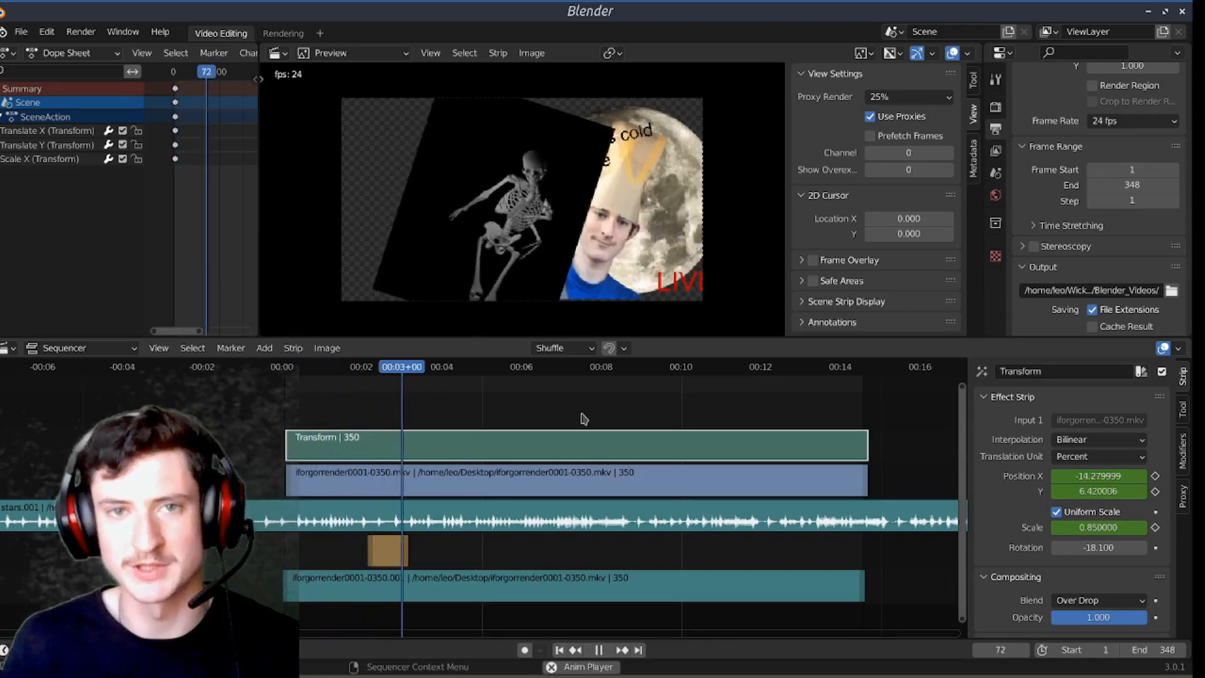
pyautogui.scroll(-2, 525, 408)
pyautogui.press('space')
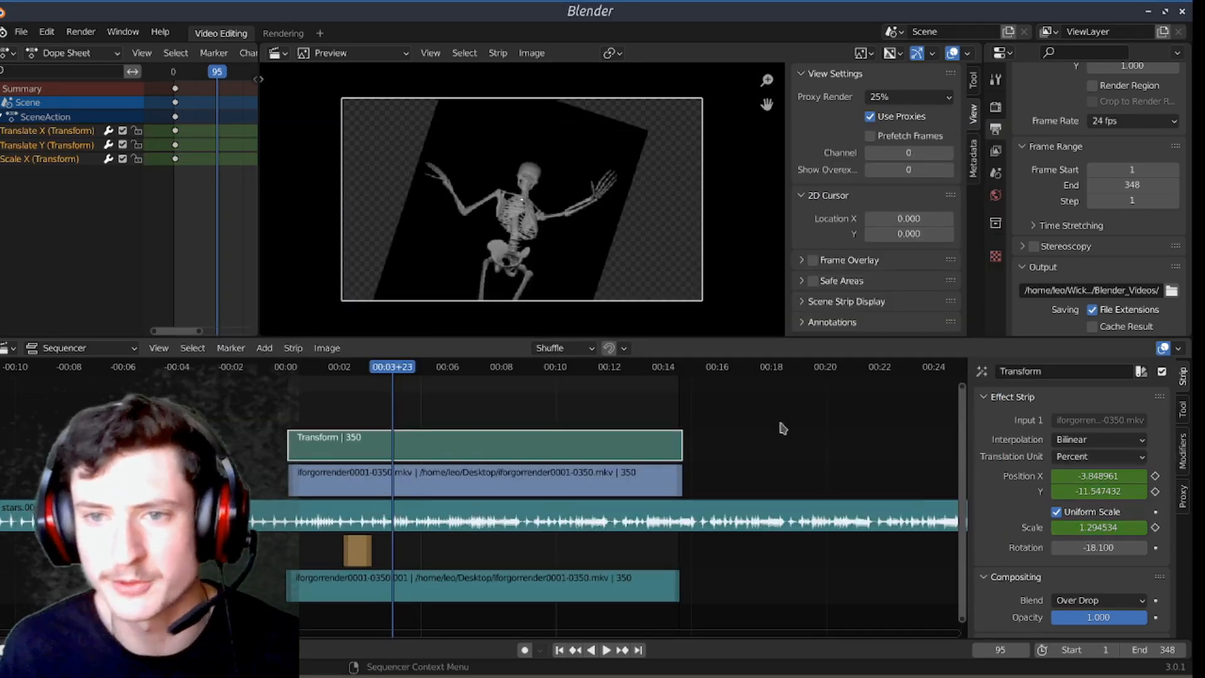
# Step: Deselect the Transform strip and select the stars.001 sound strip to show its sound settings
pyautogui.click(503, 425)
pyautogui.scroll(2, 450, 402)
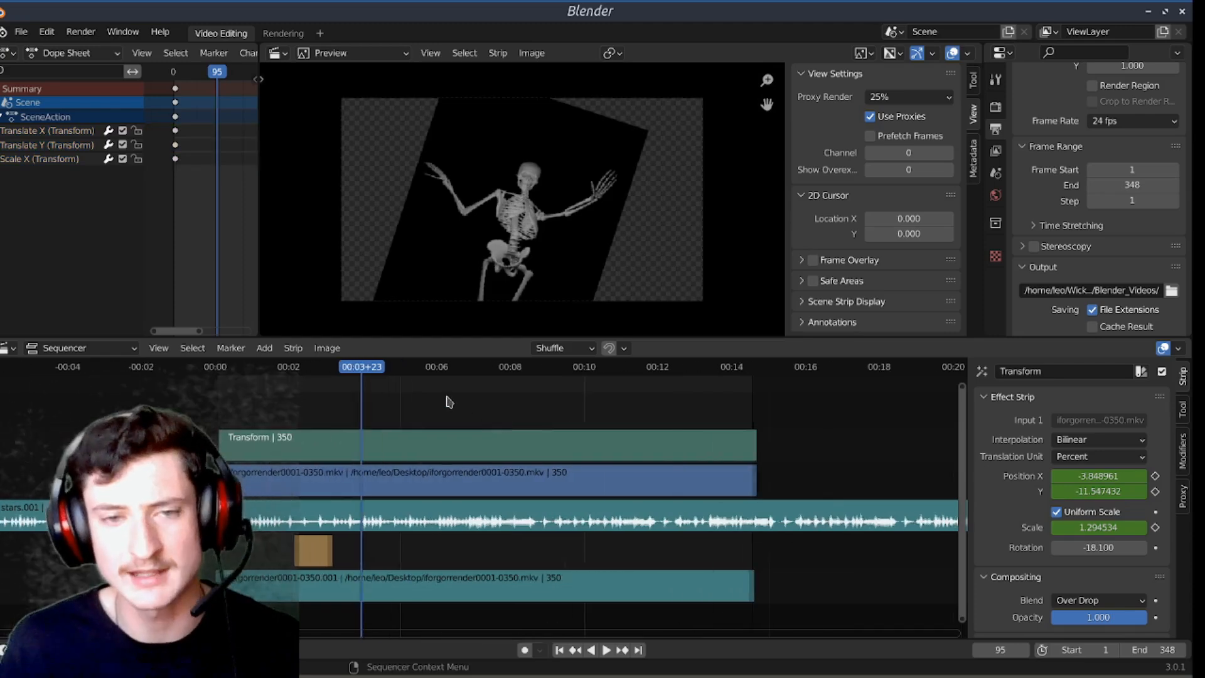
pyautogui.click(451, 527)
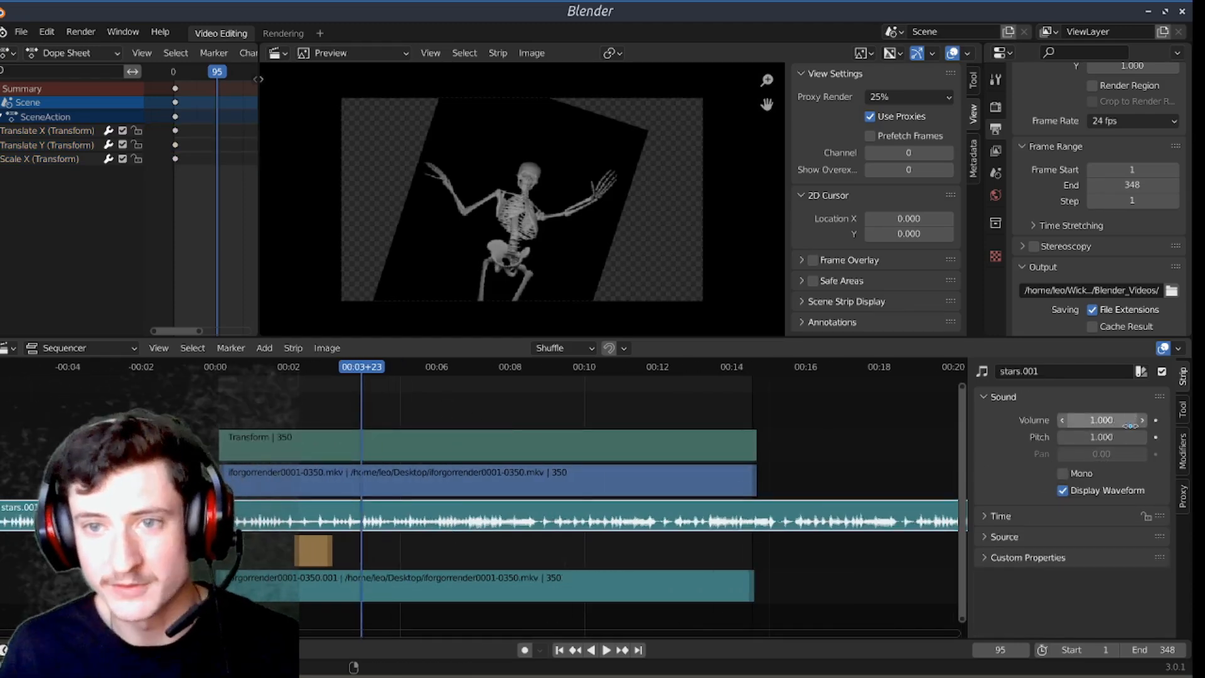
# Step: Try a much lower volume on the stars.001 sound strip and restore the volume to 1
pyautogui.moveTo(1106, 420)
pyautogui.mouseDown()
pyautogui.moveTo(1130, 420)
pyautogui.moveTo(1114, 416)
pyautogui.mouseUp()
pyautogui.click(1115, 416)
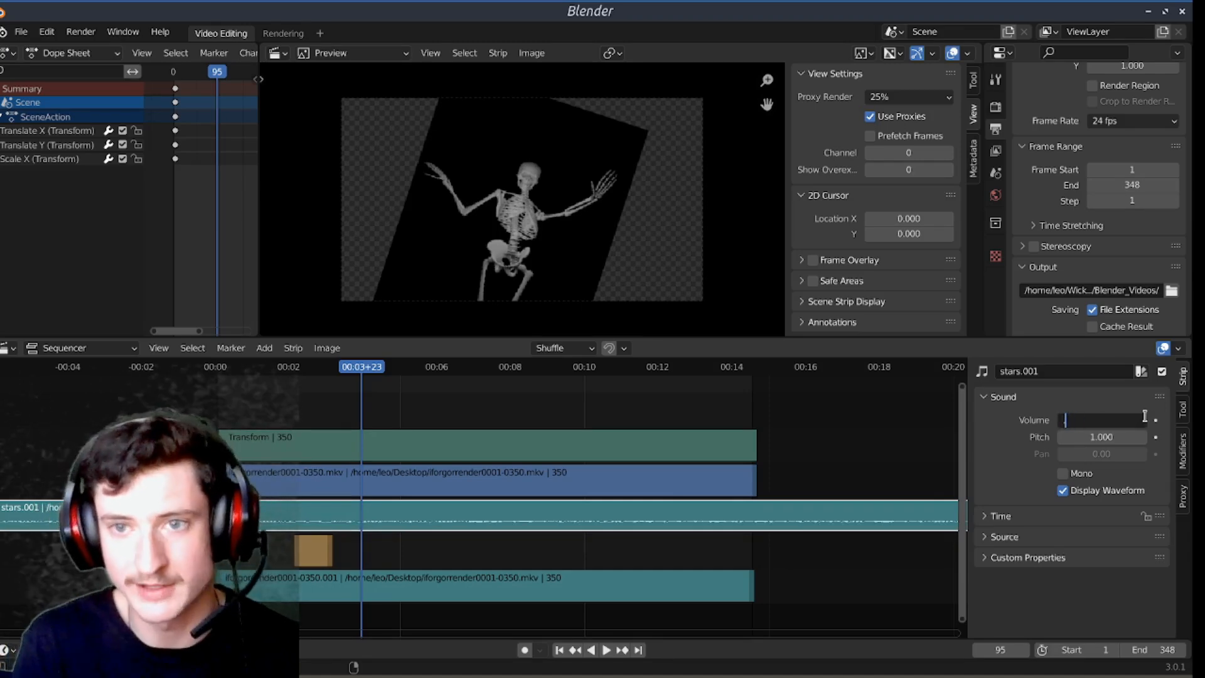
pyautogui.press('Return')
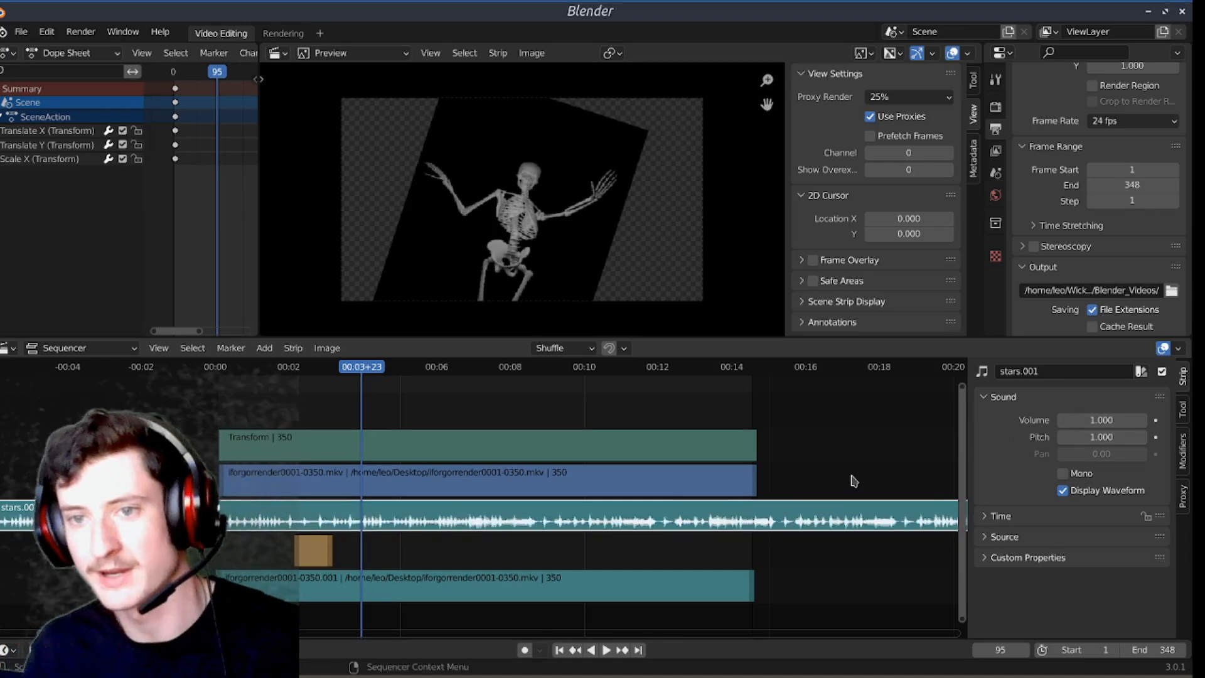
pyautogui.scroll(3, 783, 529)
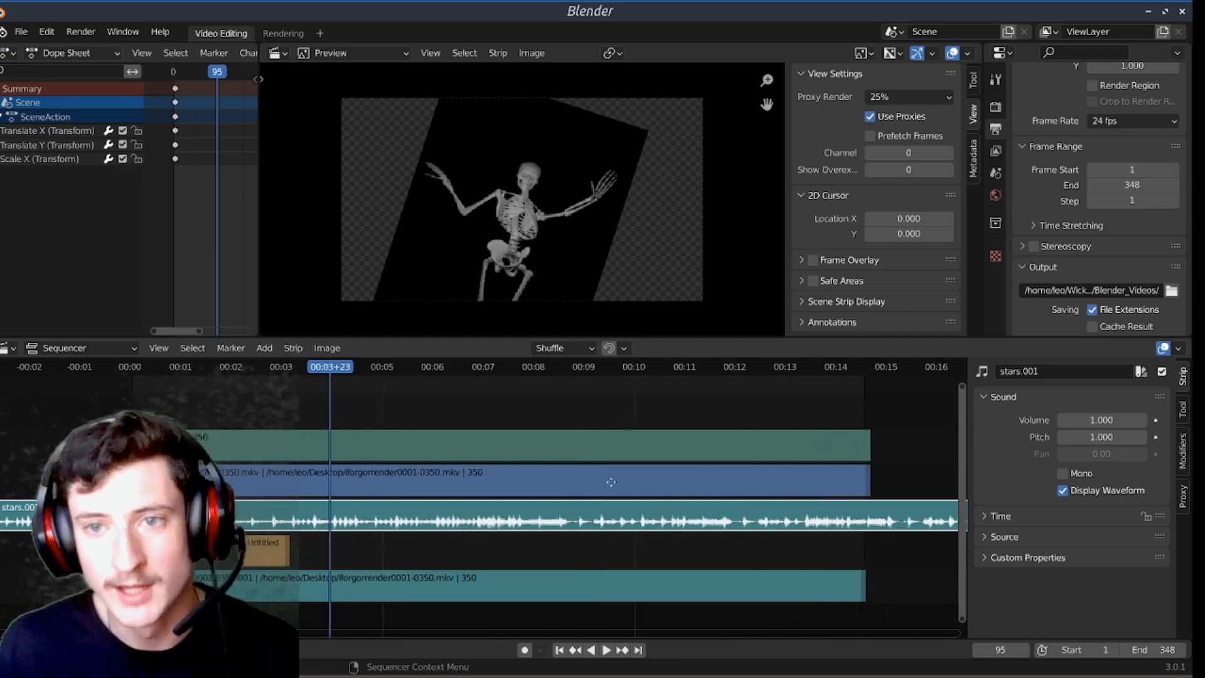
# Step: Keyframe the stars.001 sound strip's volume at 0 on frame 2
pyautogui.click(1157, 422)
pyautogui.click(1157, 422)
pyautogui.moveTo(337, 365); pyautogui.dragTo(152, 384)
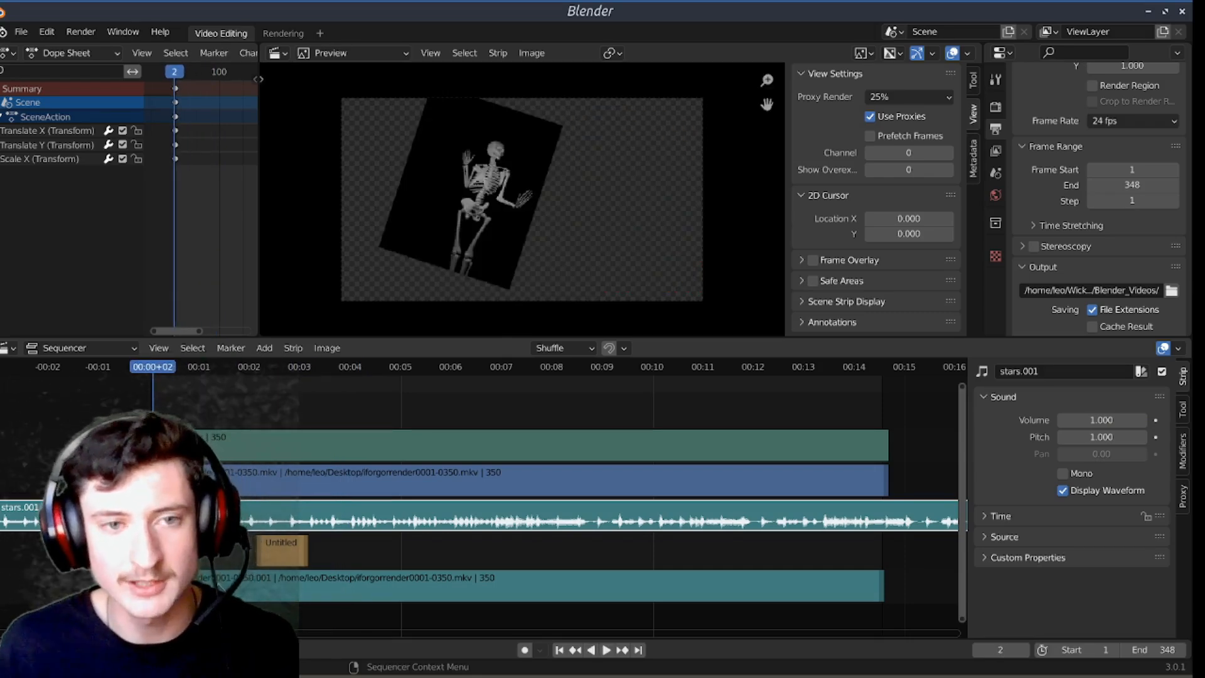
pyautogui.click(1112, 418)
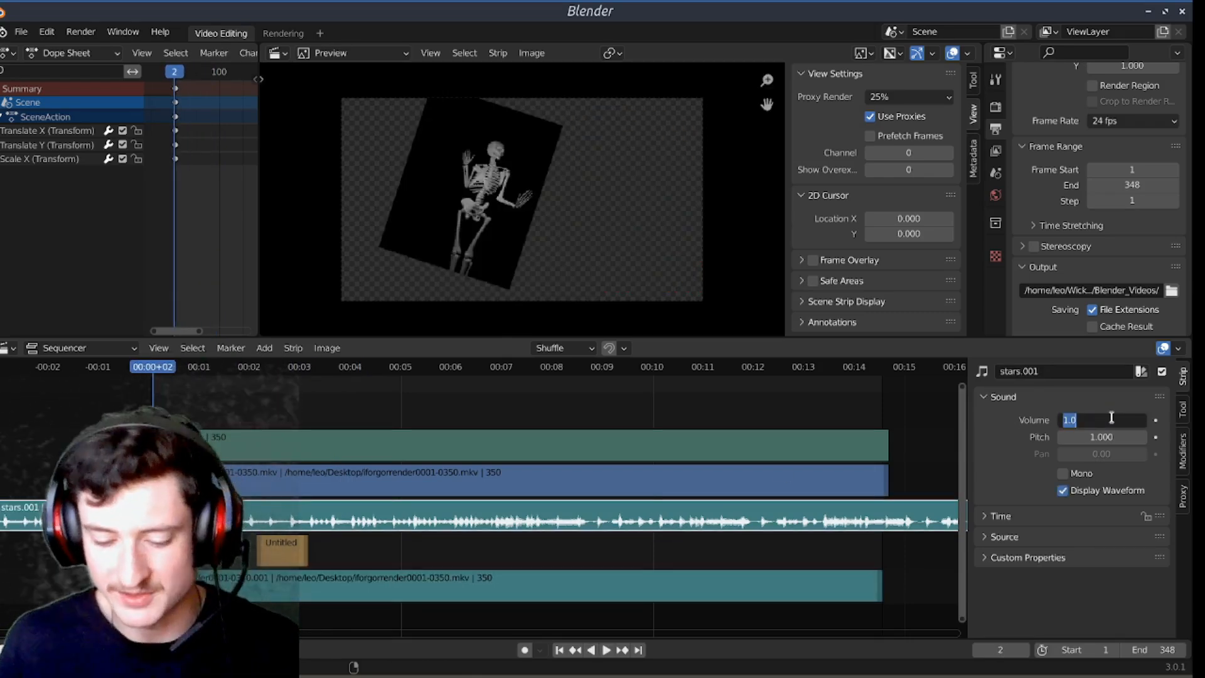
pyautogui.press('Return')
pyautogui.press('i')
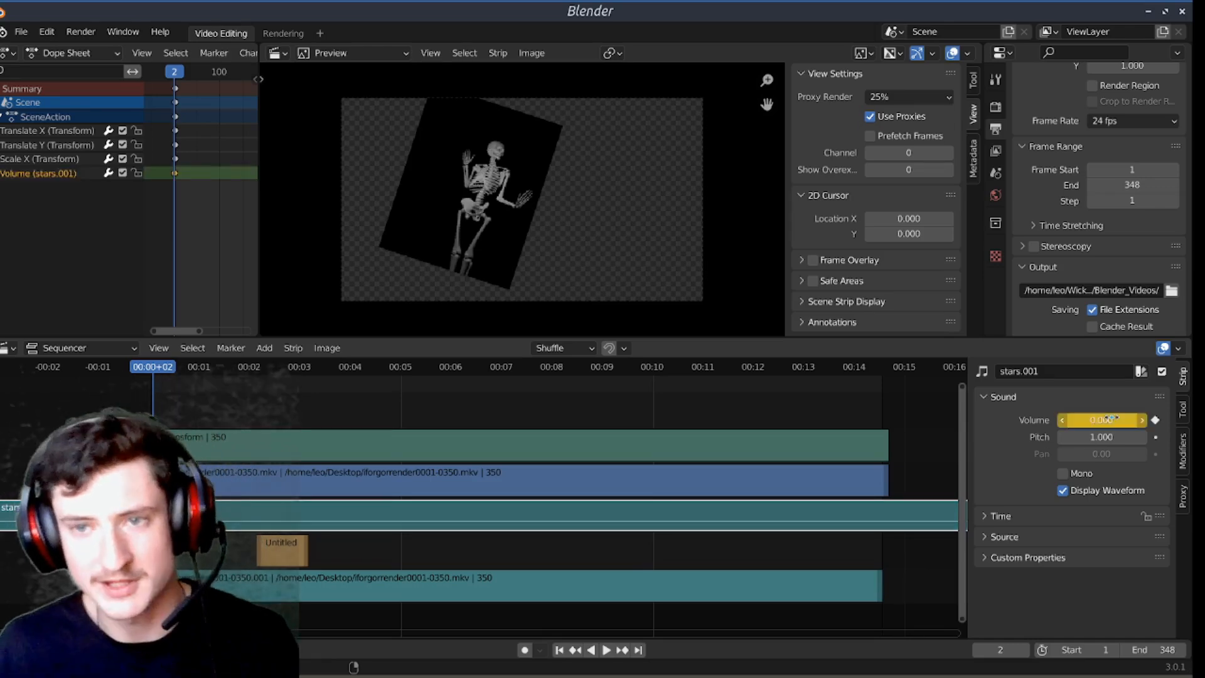
# Step: Play to frame 45 and keyframe the stars.001 sound strip's volume at 1 there
pyautogui.press('space')
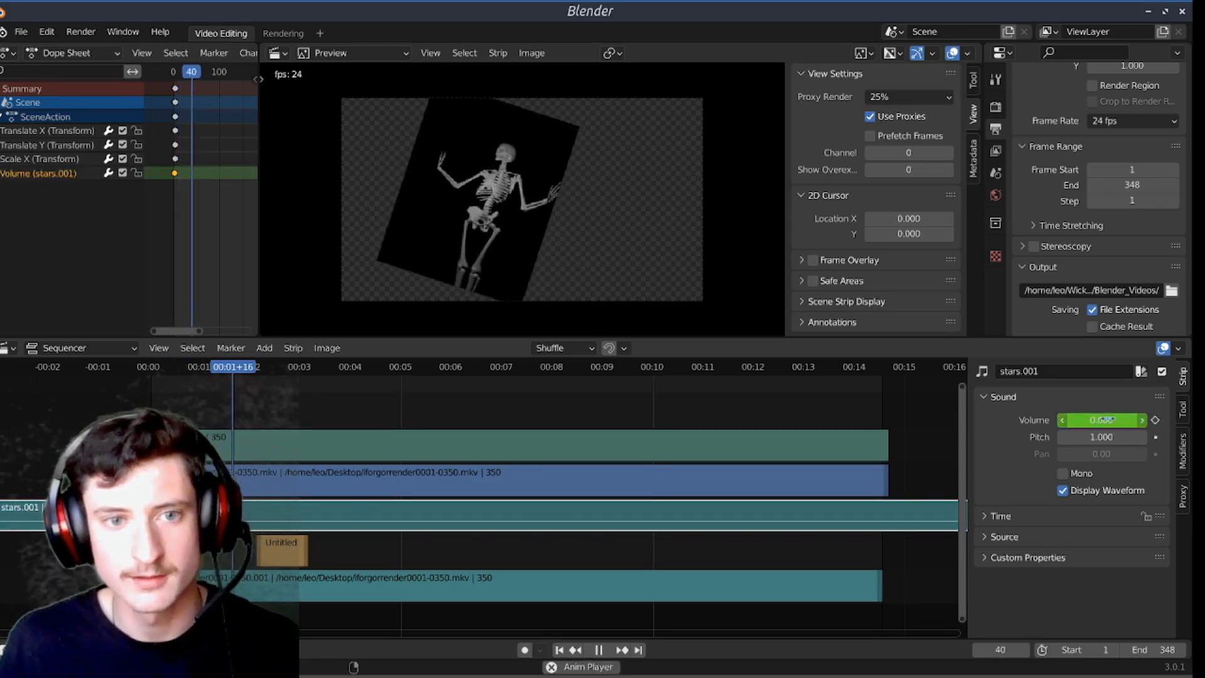
pyautogui.press('space')
pyautogui.click(1104, 420)
pyautogui.write('1')
pyautogui.press('Return')
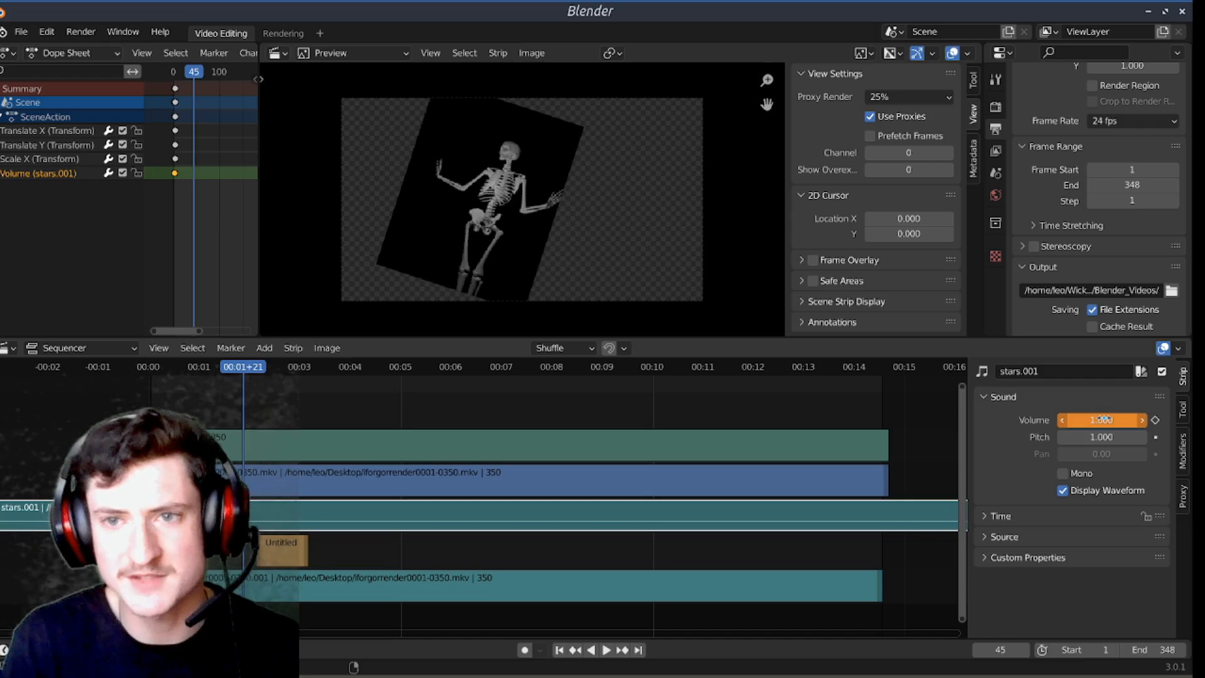
pyautogui.press('i')
# Step: Jump between the first and last frames, play the volume fade-in from the start, and examine the faded waveform up close
pyautogui.hotkey('shift', 'Left')
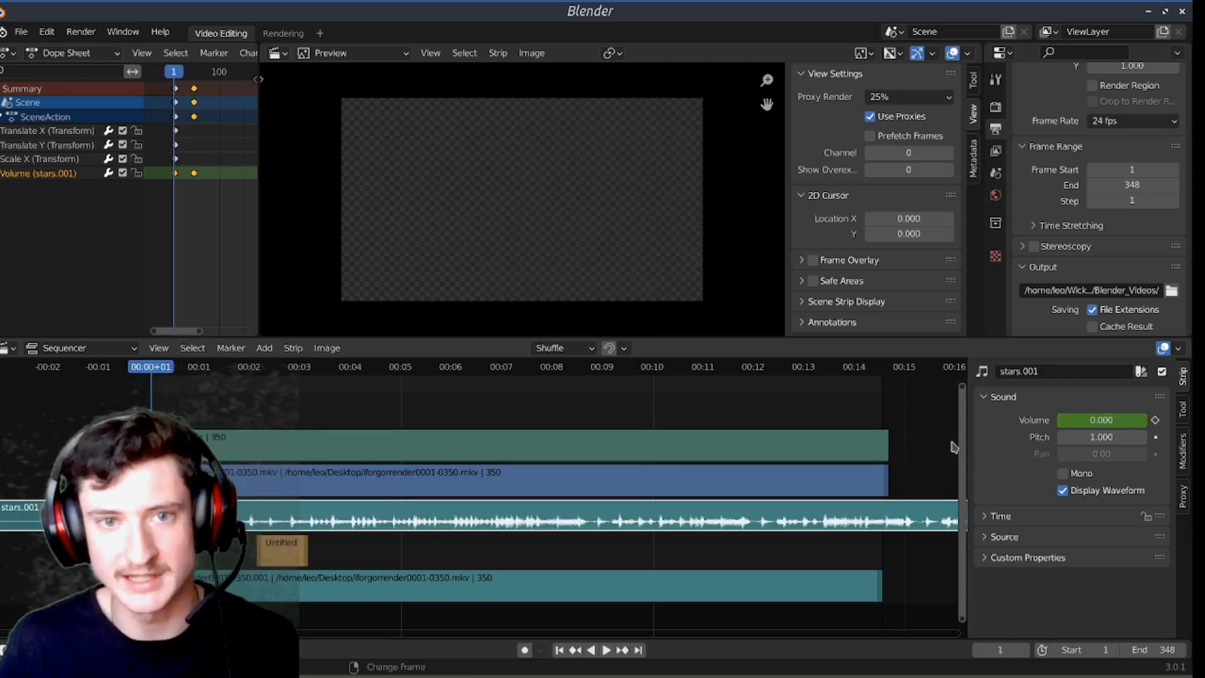
pyautogui.hotkey('shift', 'Right')
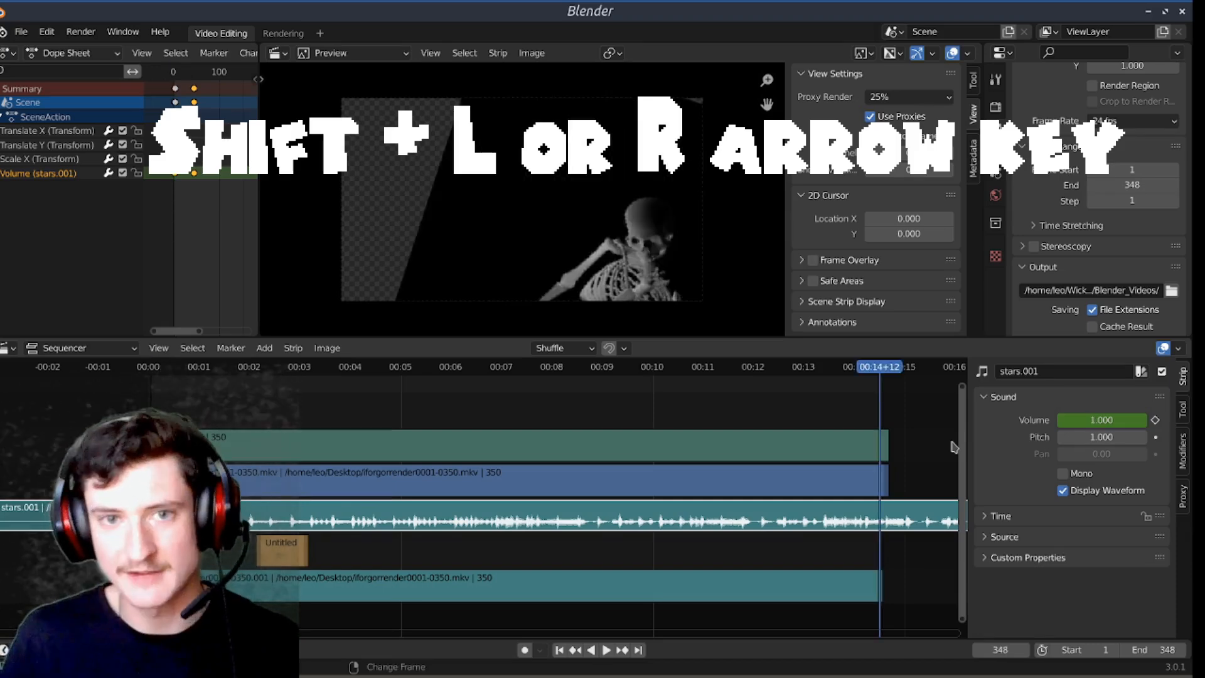
pyautogui.hotkey('shift', 'Left')
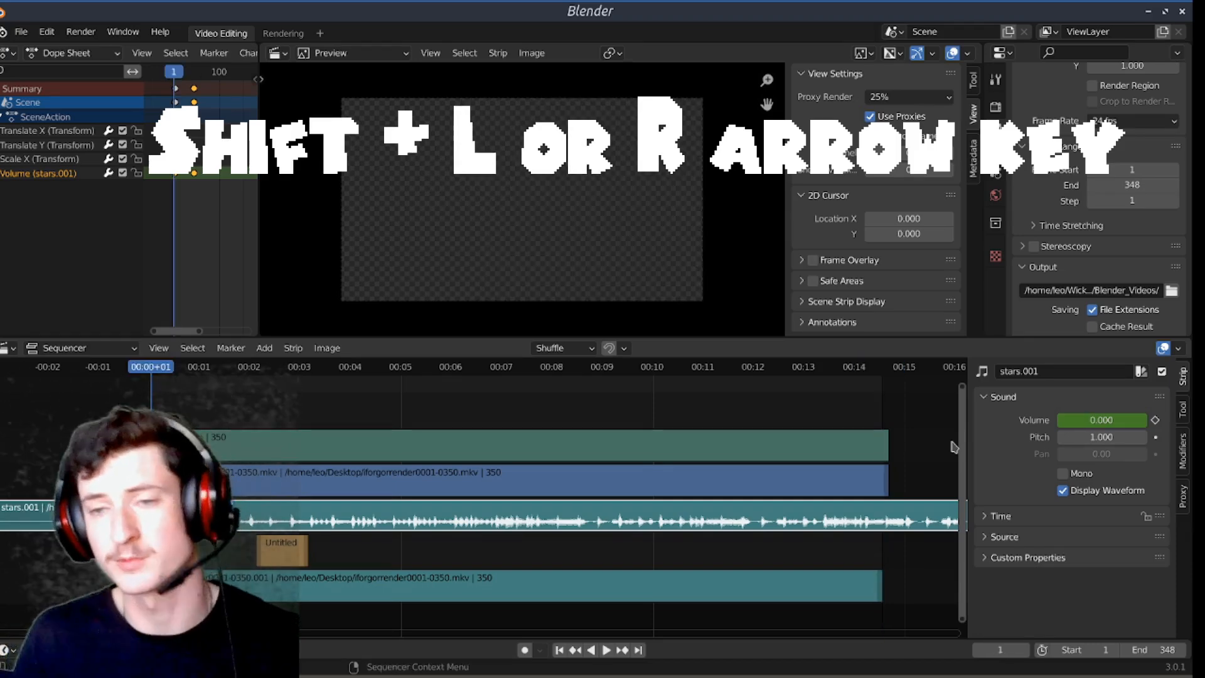
pyautogui.press('space')
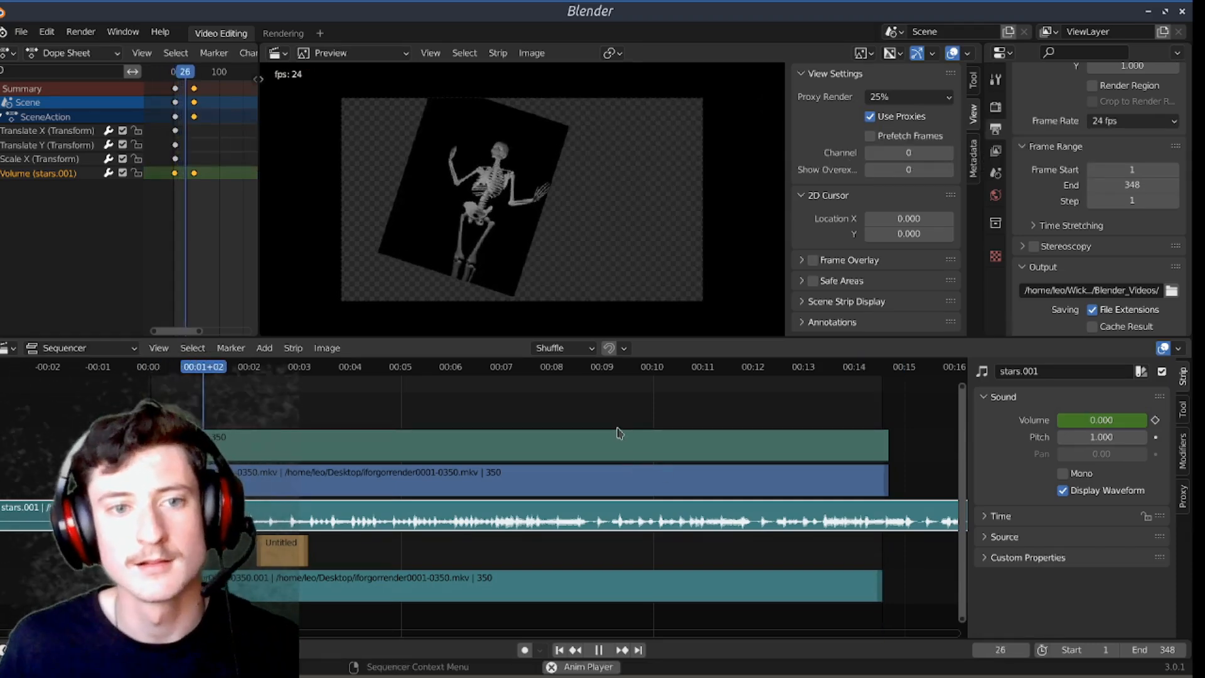
pyautogui.press('space')
pyautogui.scroll(12, 131, 502)
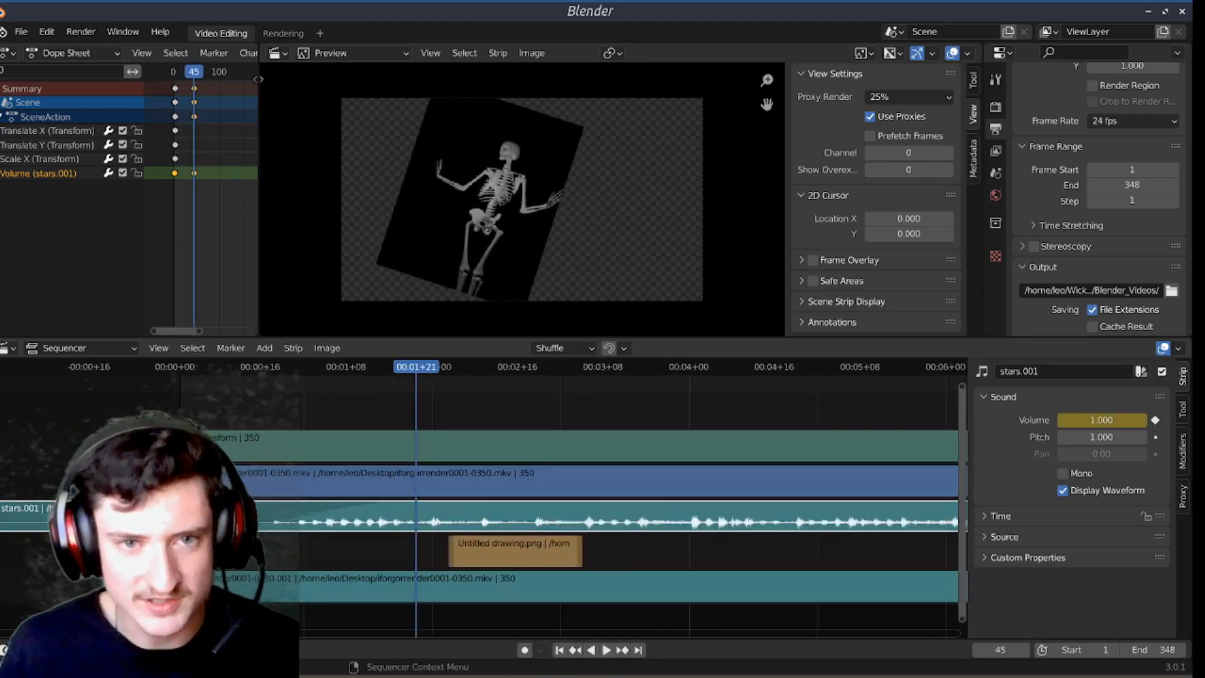
pyautogui.scroll(3, 131, 502)
pyautogui.scroll(-7, 353, 507)
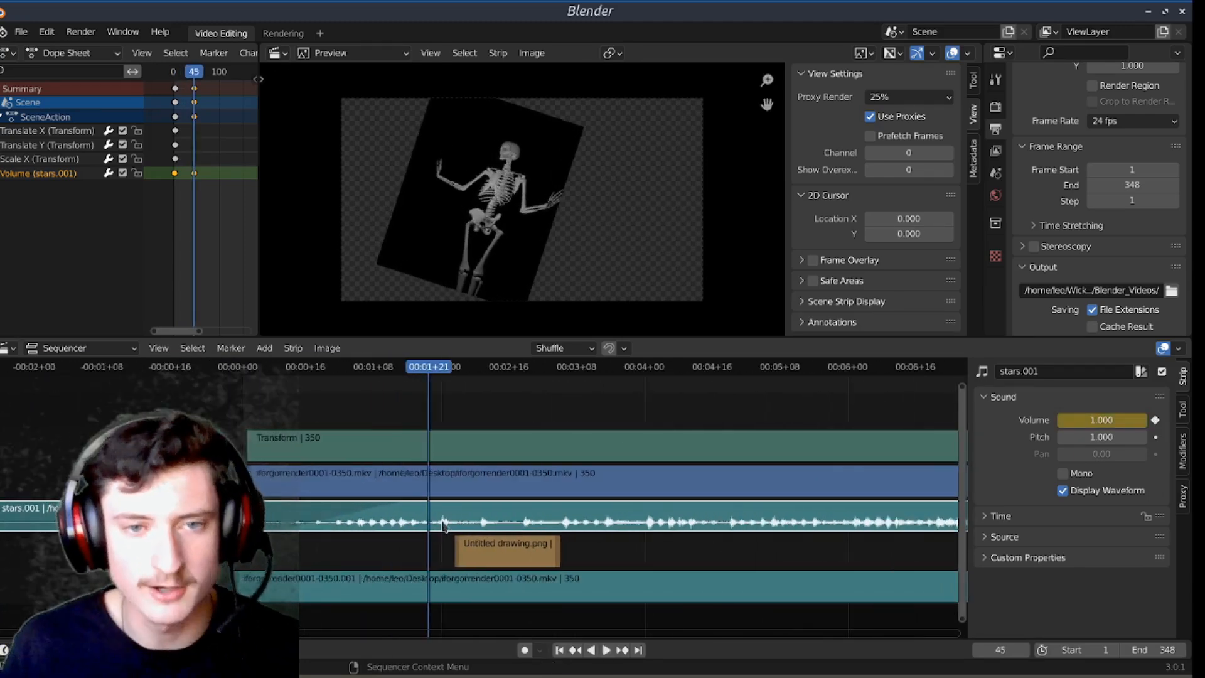
pyautogui.moveTo(456, 437); pyautogui.dragTo(398, 404, button='middle')
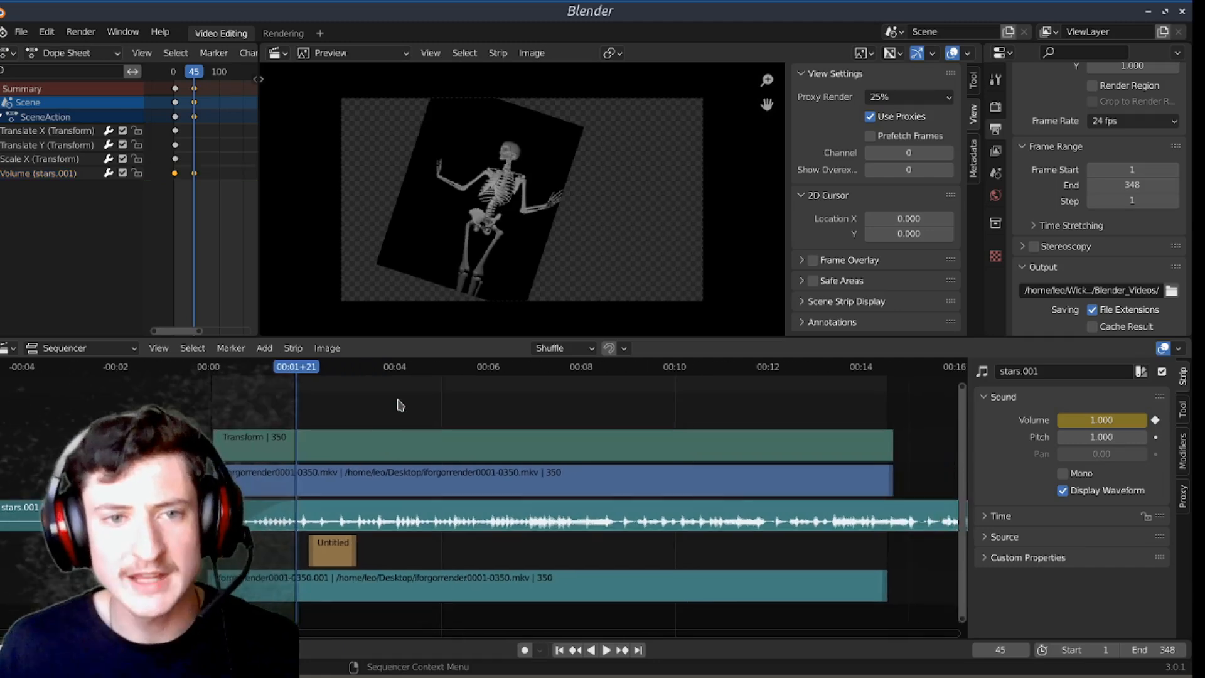
# Step: Delete the Transform effect strip from the sequence
pyautogui.click(406, 439)
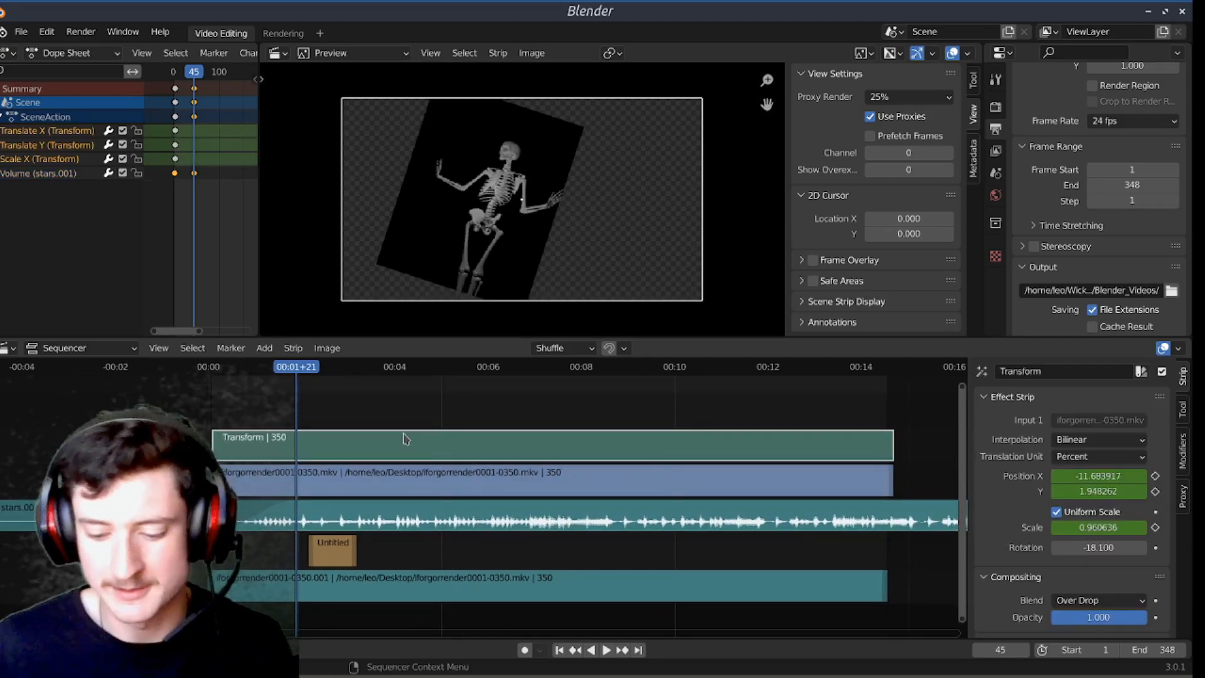
pyautogui.click(407, 405)
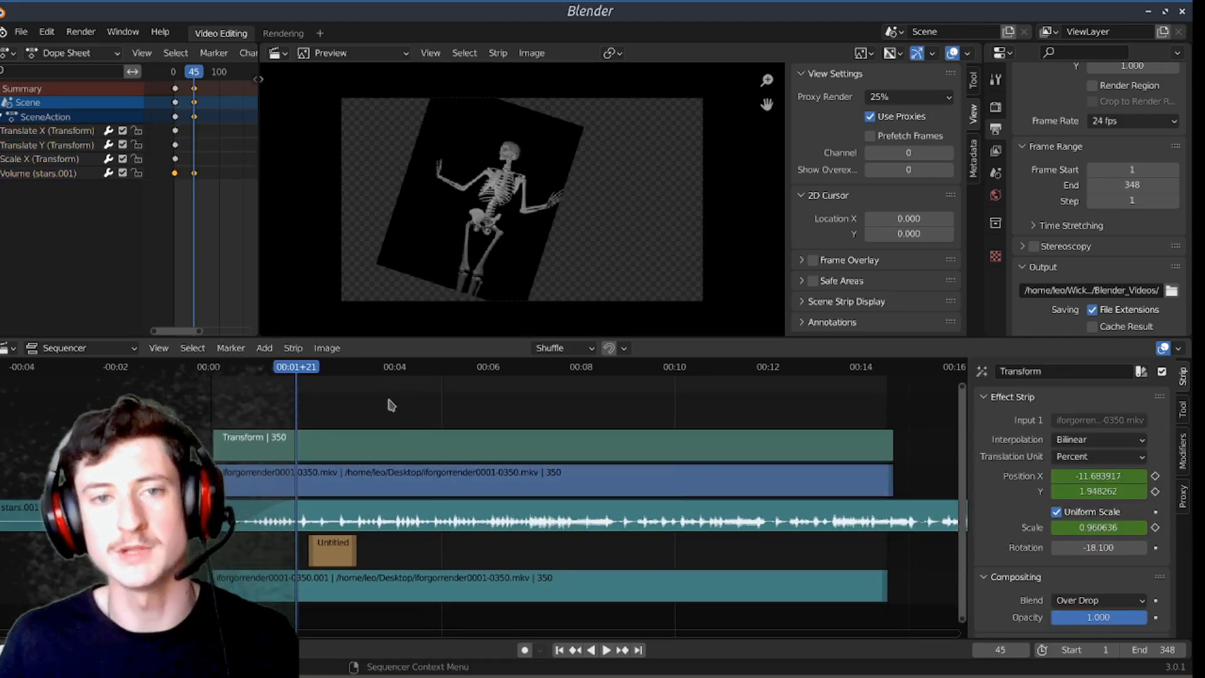
pyautogui.click(409, 442)
pyautogui.press('Delete')
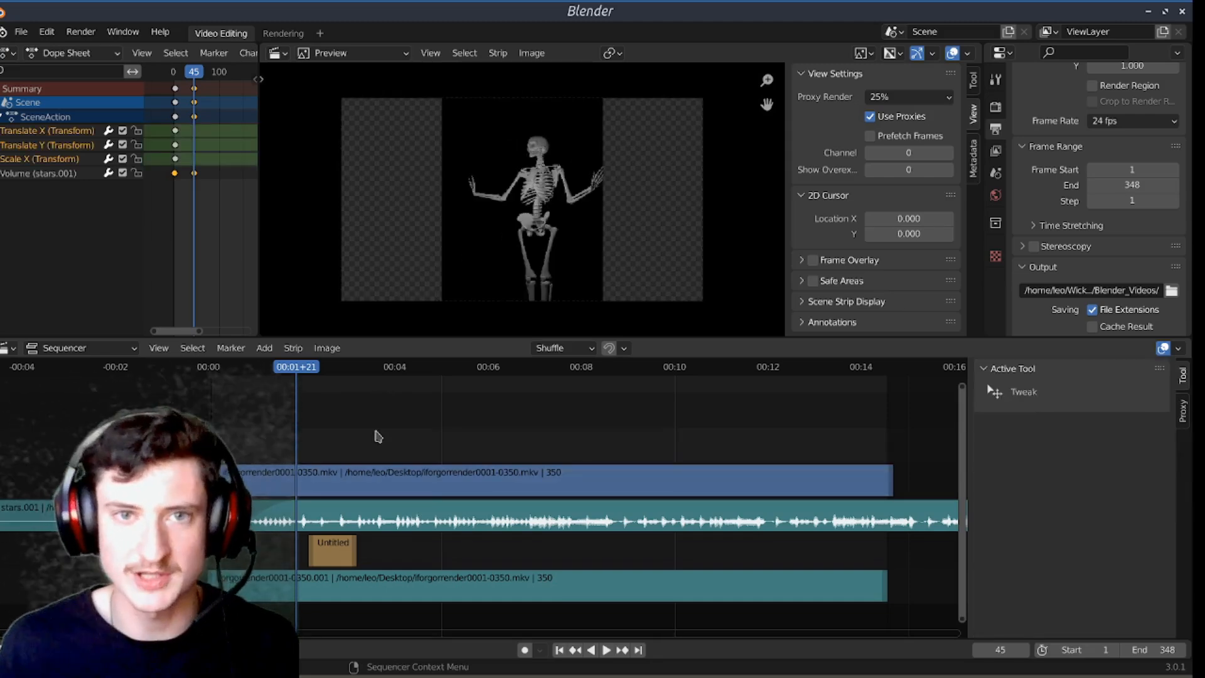
# Step: Set the stars.001 sound strip's volume to 0 and delete all remaining keyframes from the Dope Sheet
pyautogui.click(387, 471)
pyautogui.click(500, 526)
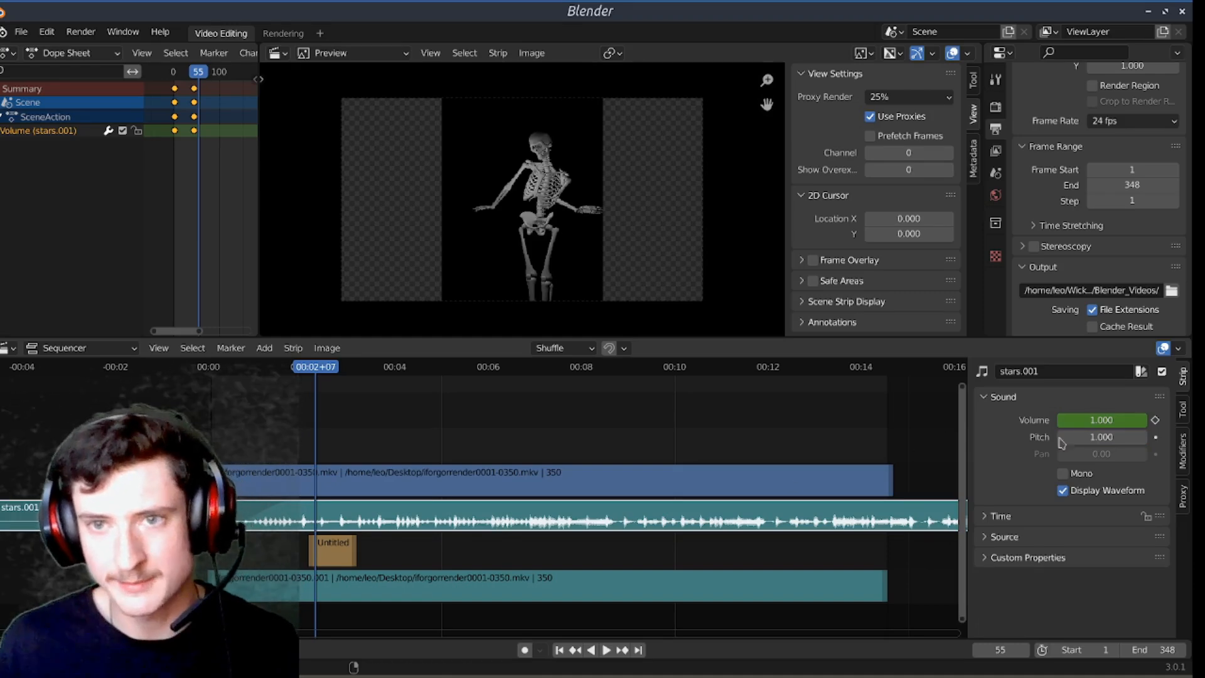
pyautogui.click(1074, 420)
pyautogui.write('0')
pyautogui.press('Return')
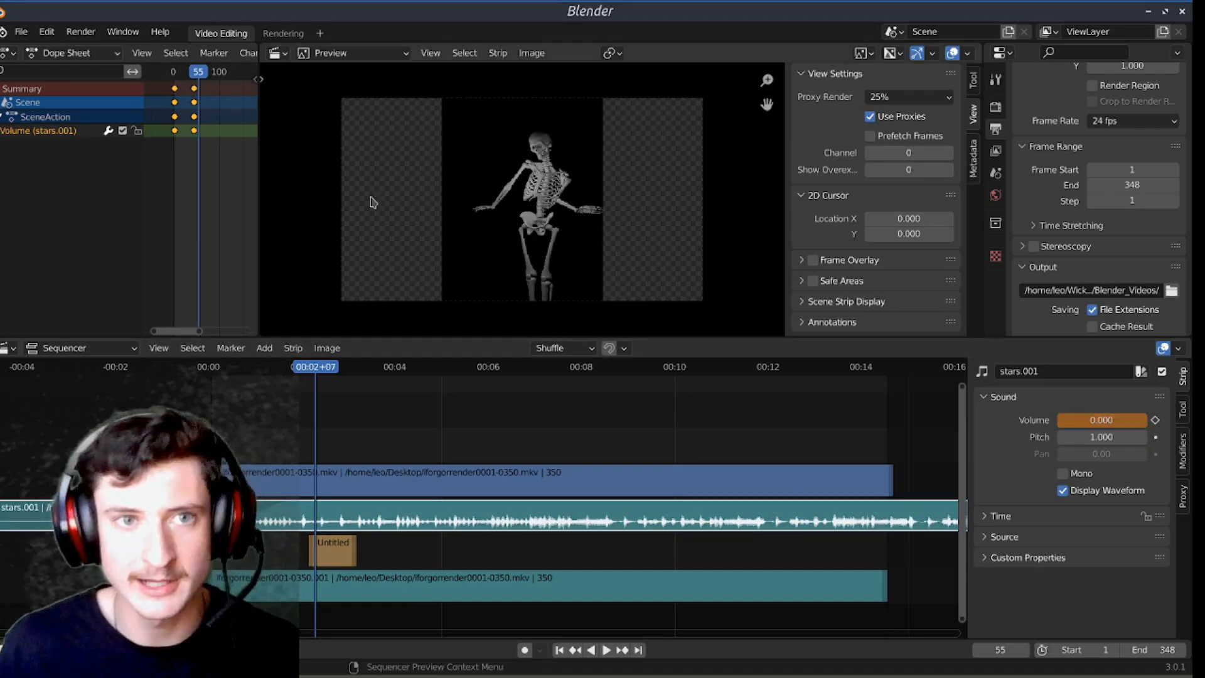
pyautogui.press('Delete')
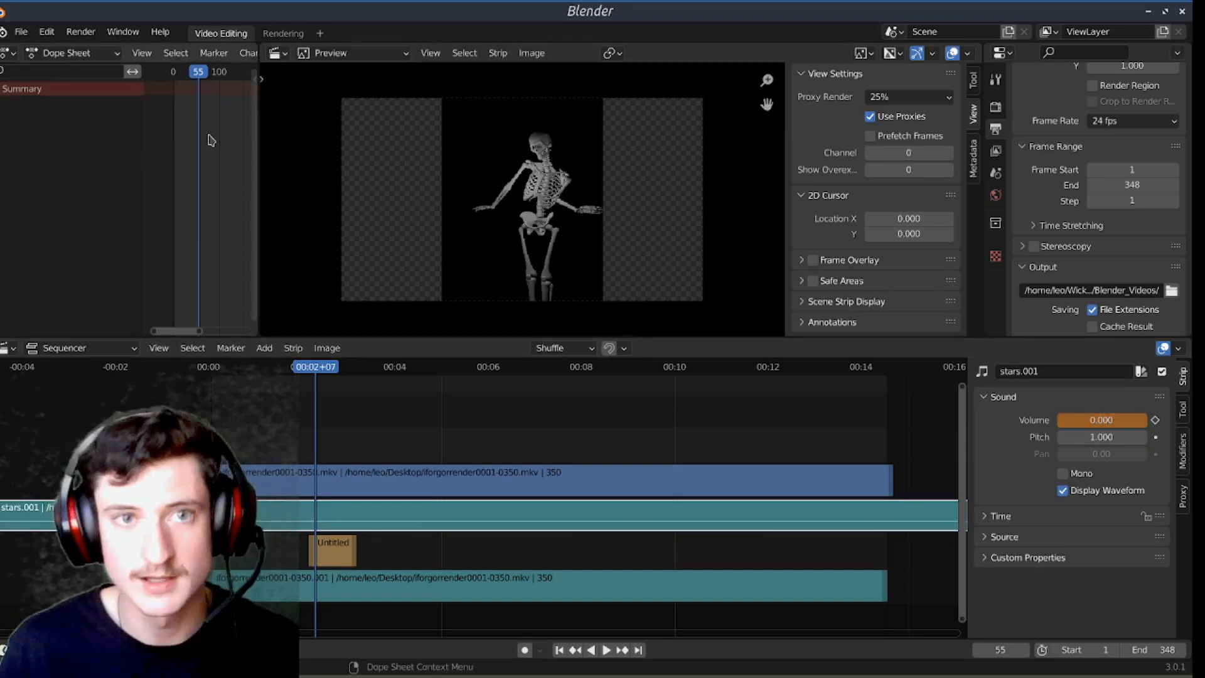
# Step: Return to frame 0, select the iforgorrender0001-0350.mkv movie strip, and play the footage up to frame 18
pyautogui.moveTo(195, 75); pyautogui.dragTo(171, 77)
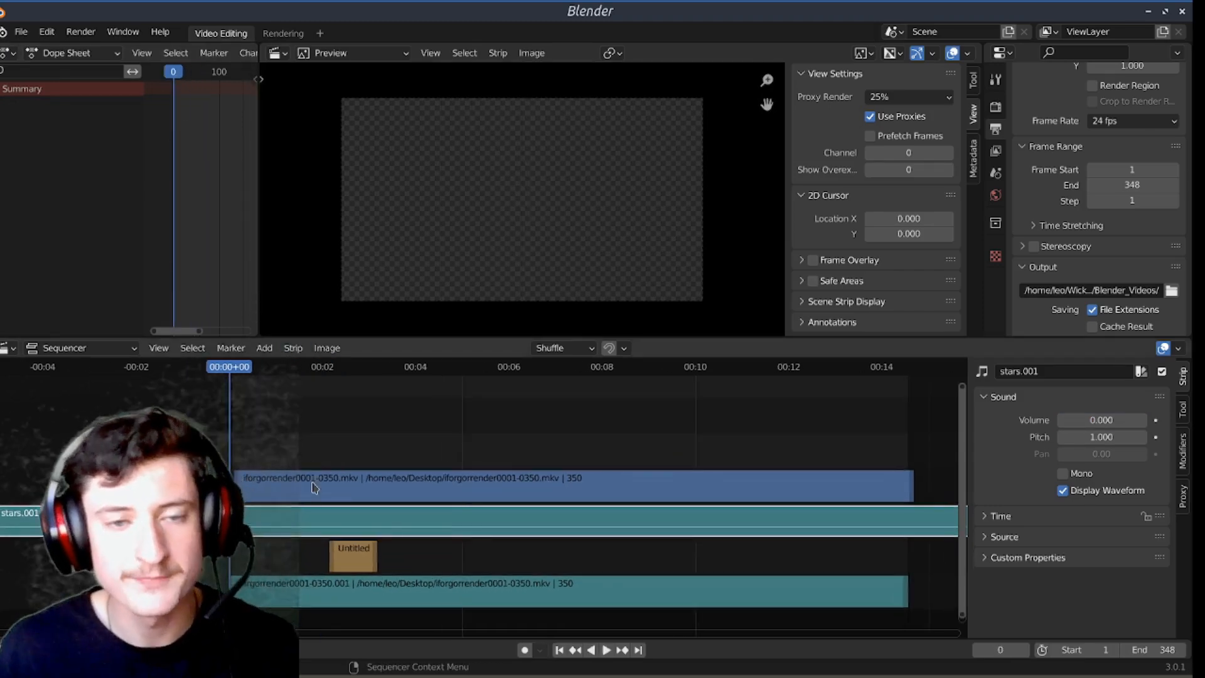
pyautogui.click(342, 481)
pyautogui.press('space')
pyautogui.press('space')
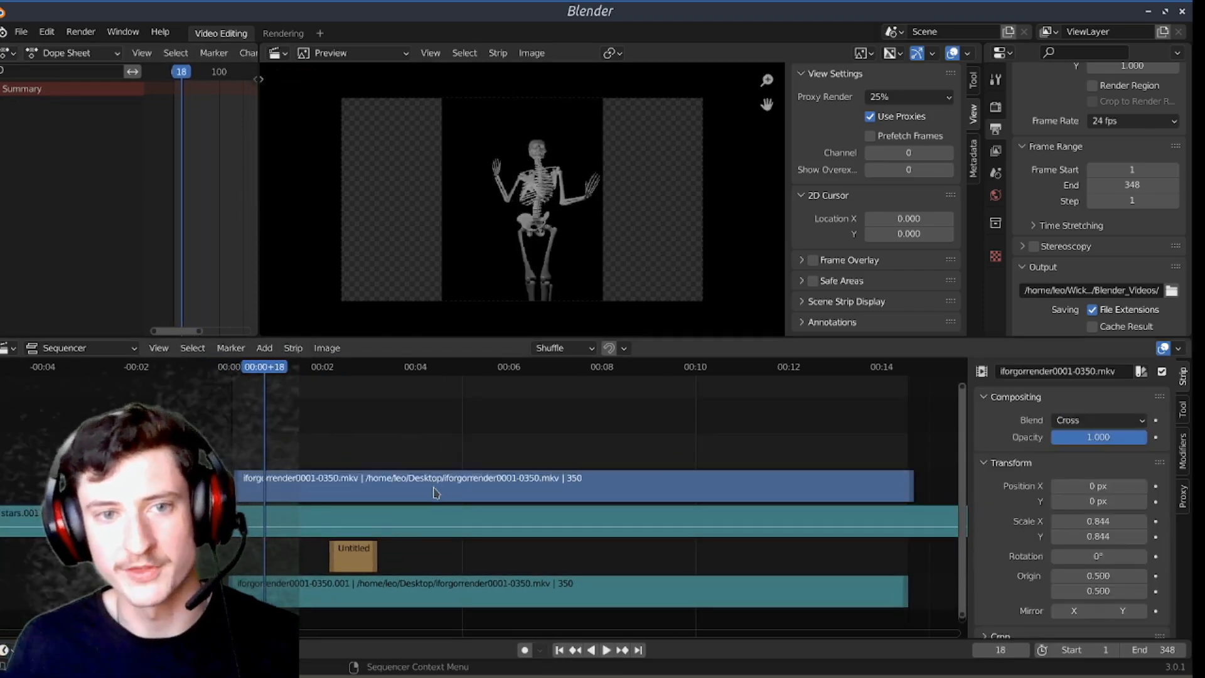
# Step: Convert the selected iforgorrender0001-0350.mkv movie strip into a meta strip
pyautogui.scroll(-4, 505, 437)
pyautogui.scroll(-2, 499, 444)
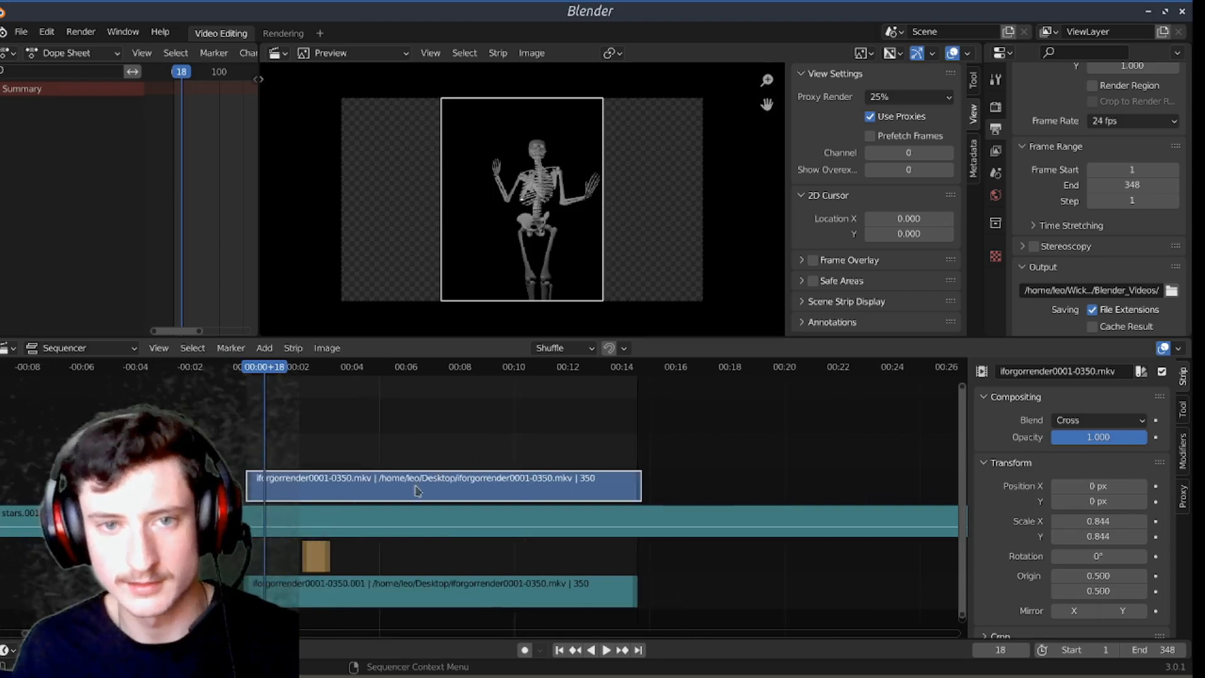
pyautogui.rightClick(417, 490)
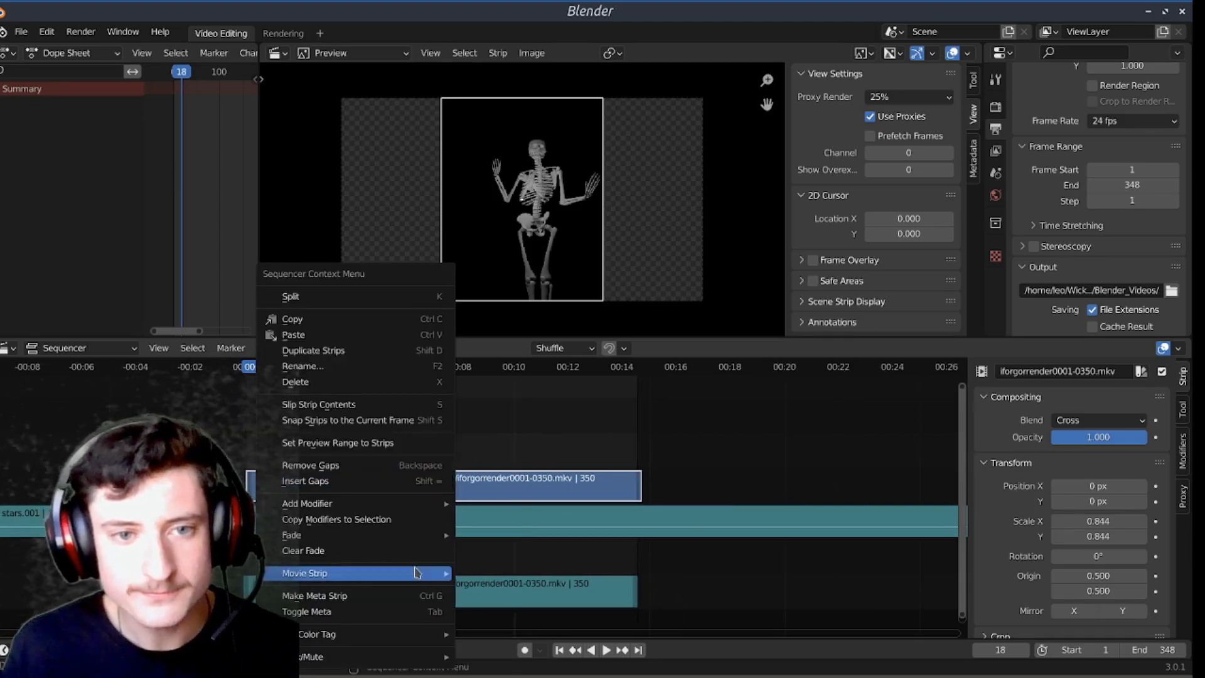
pyautogui.click(428, 602)
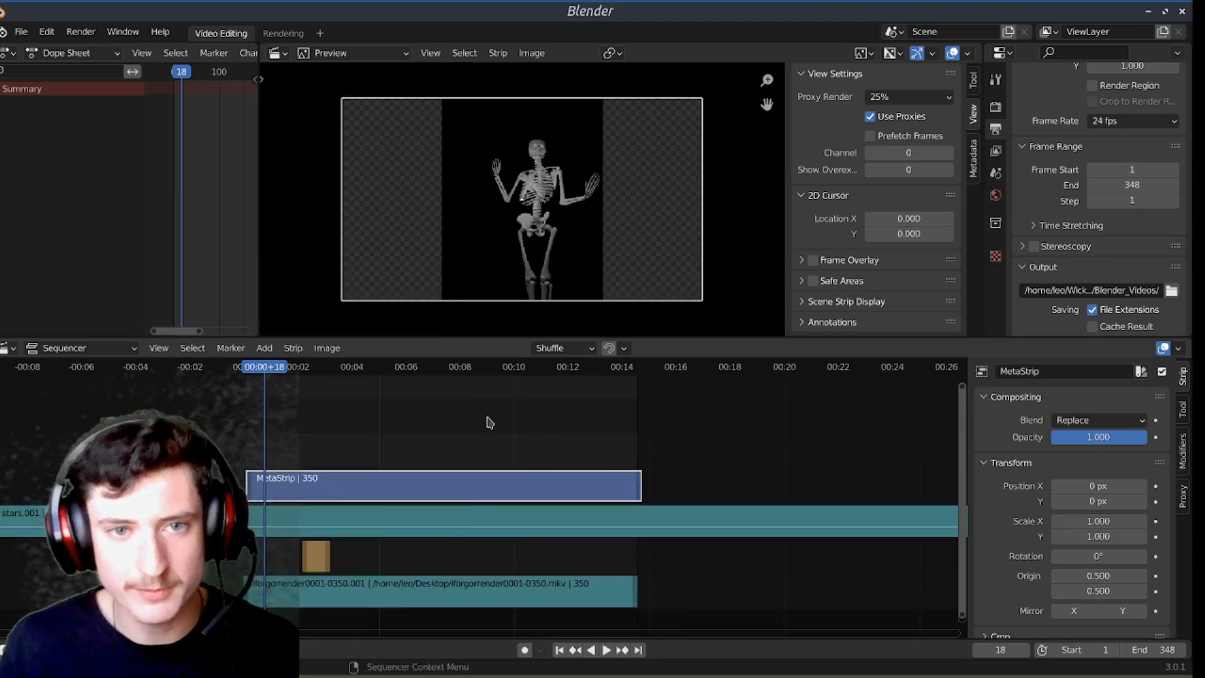
# Step: Separate the meta strip back into its original movie strip with UnMeta Strip
pyautogui.hotkey('shift', 'g')
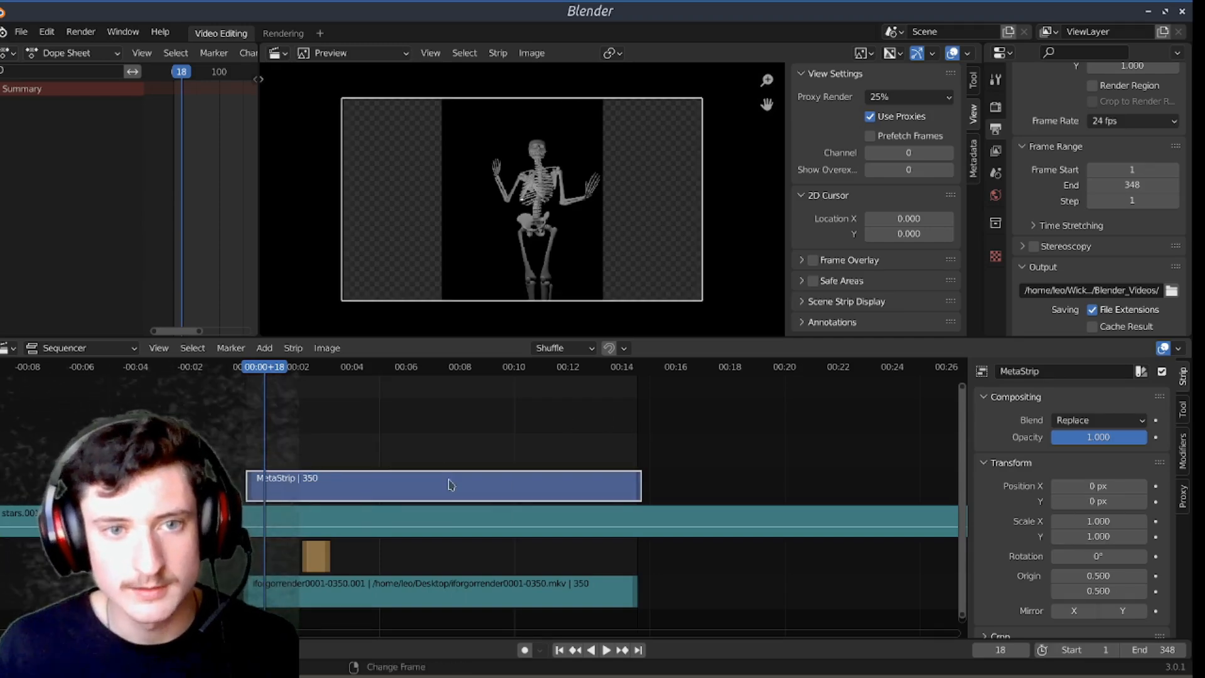
pyautogui.hotkey('shift', 'g')
pyautogui.rightClick(479, 487)
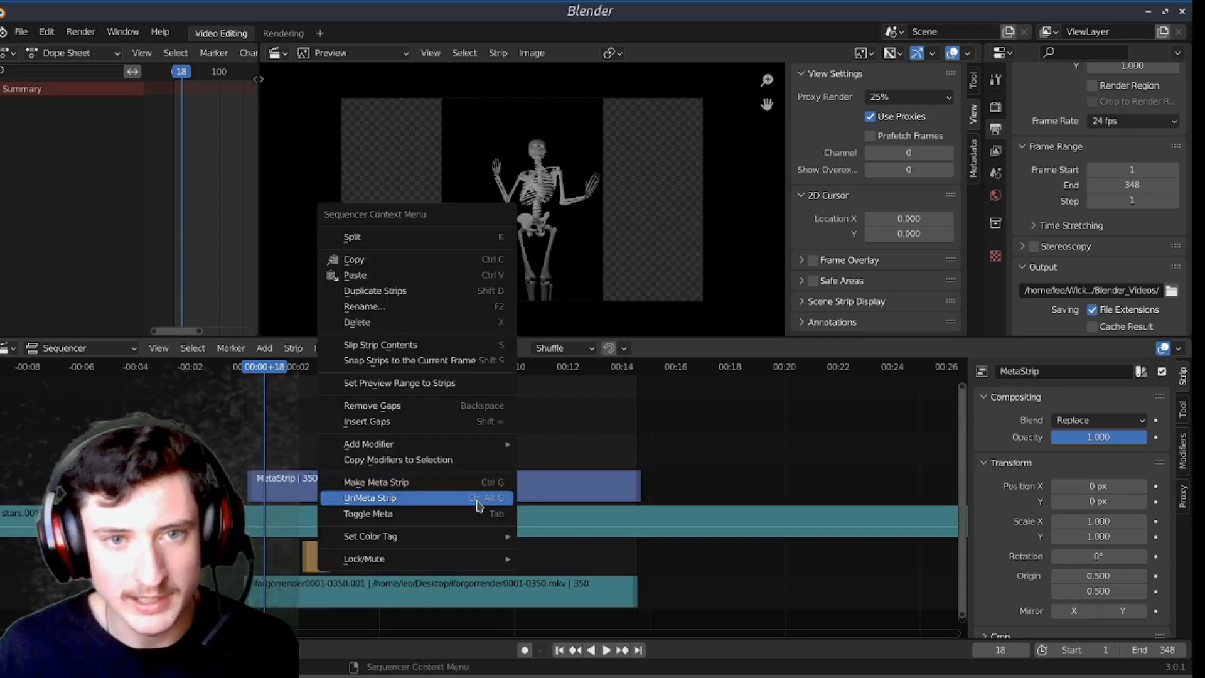
pyautogui.click(478, 500)
pyautogui.rightClick(475, 493)
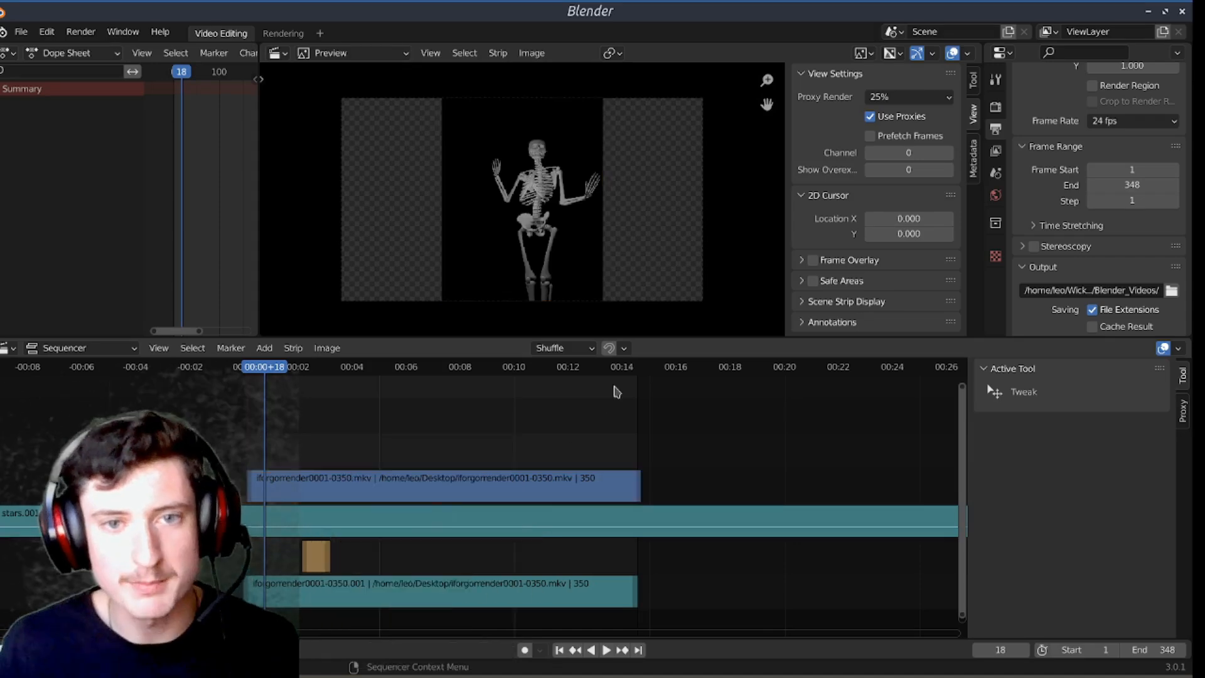
# Step: Select the iforgorrender0001-0350.mkv movie strip and make it a meta strip again
pyautogui.click(543, 496)
pyautogui.rightClick(544, 500)
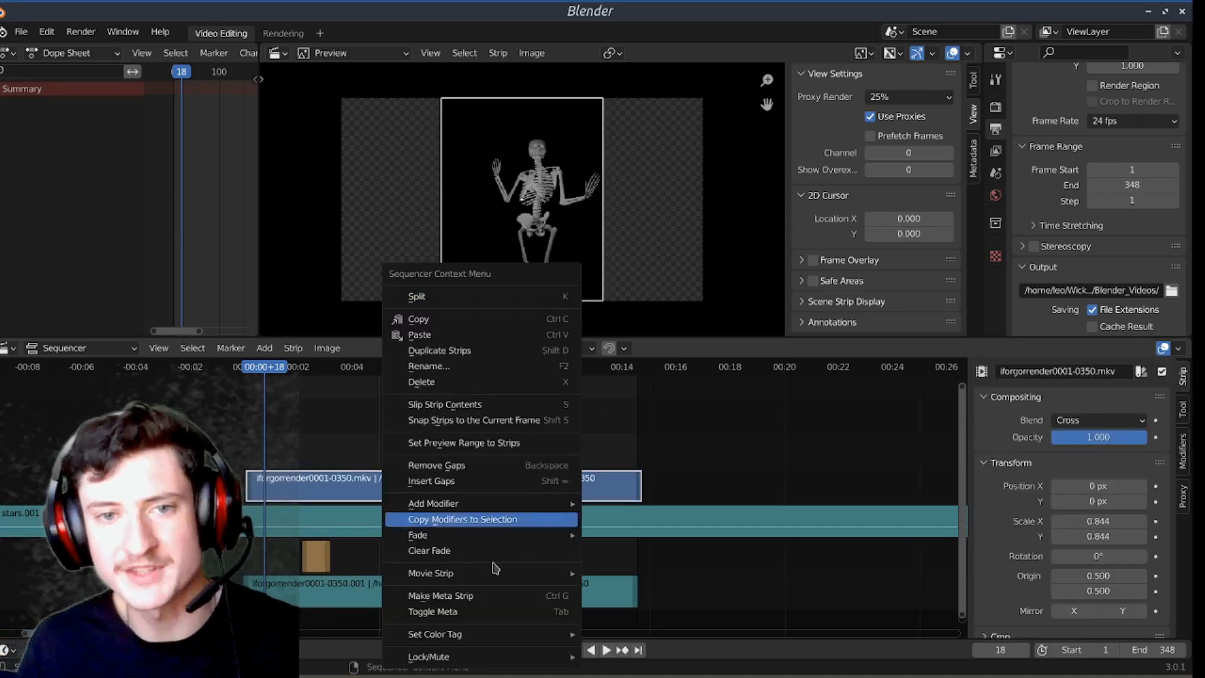
pyautogui.click(496, 596)
pyautogui.scroll(4, 380, 475)
pyautogui.scroll(-3, 476, 417)
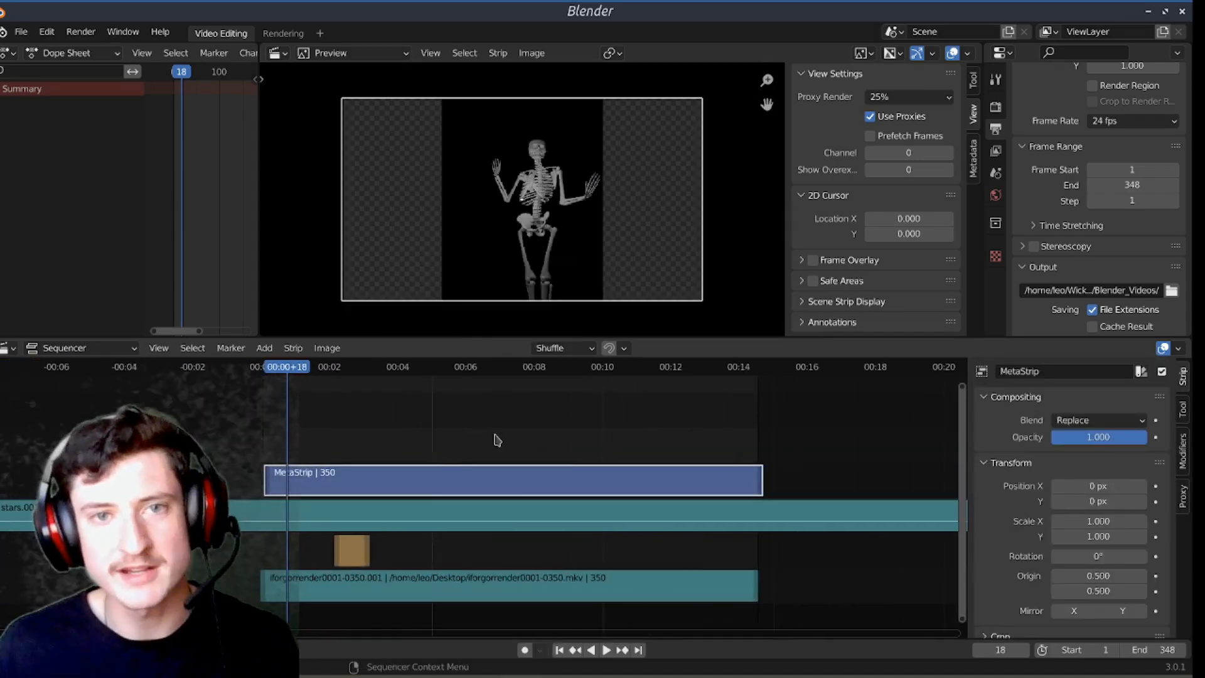
# Step: Move the playhead to frame 140 and add a Speed Control effect strip to the selected MetaStrip
pyautogui.scroll(1, 496, 439)
pyautogui.click(458, 373)
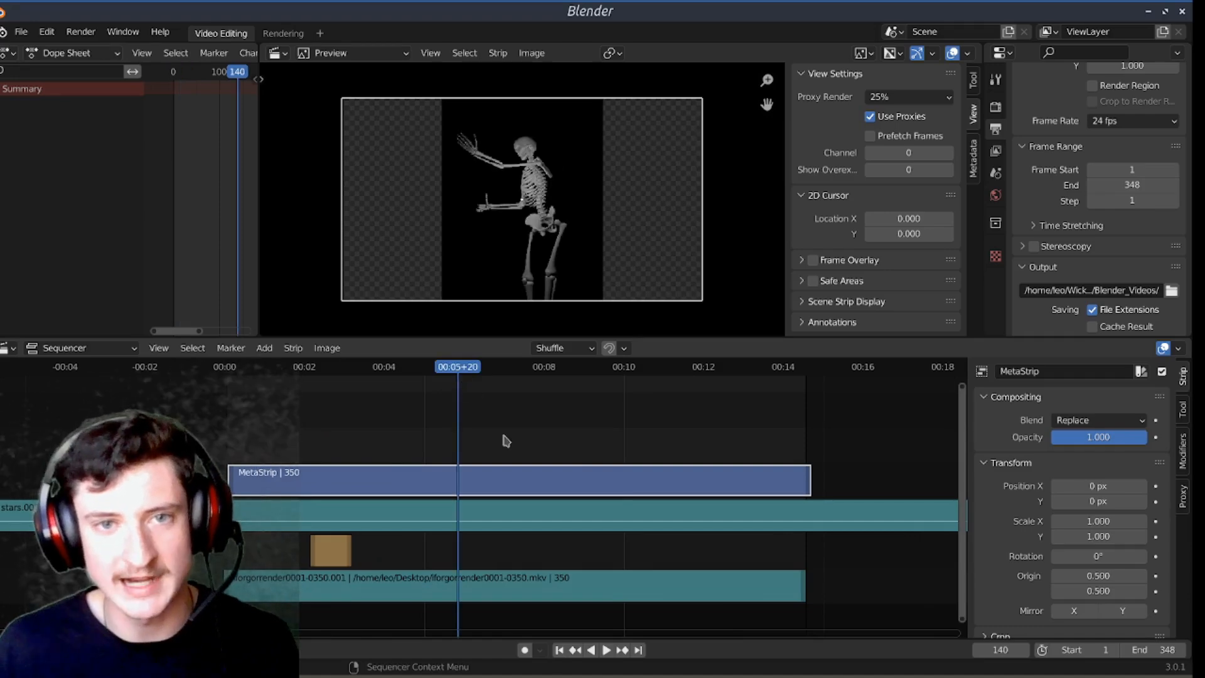
pyautogui.rightClick(526, 462)
pyautogui.moveTo(526, 461)
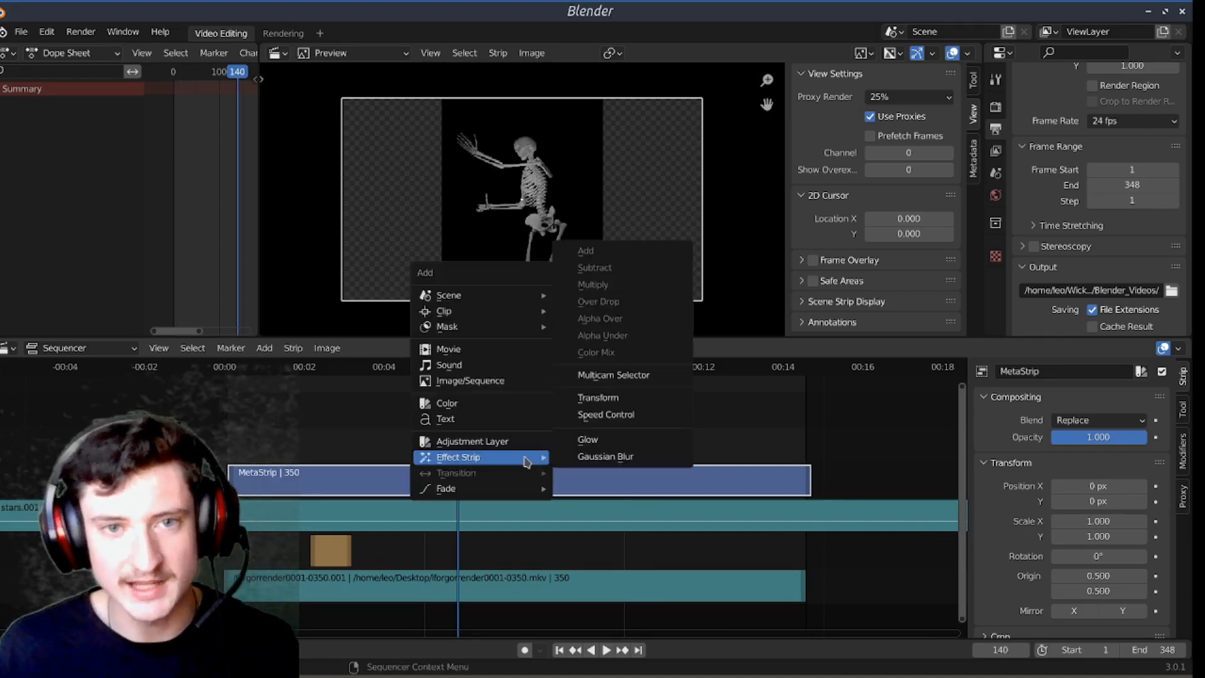
pyautogui.click(615, 439)
pyautogui.click(640, 438)
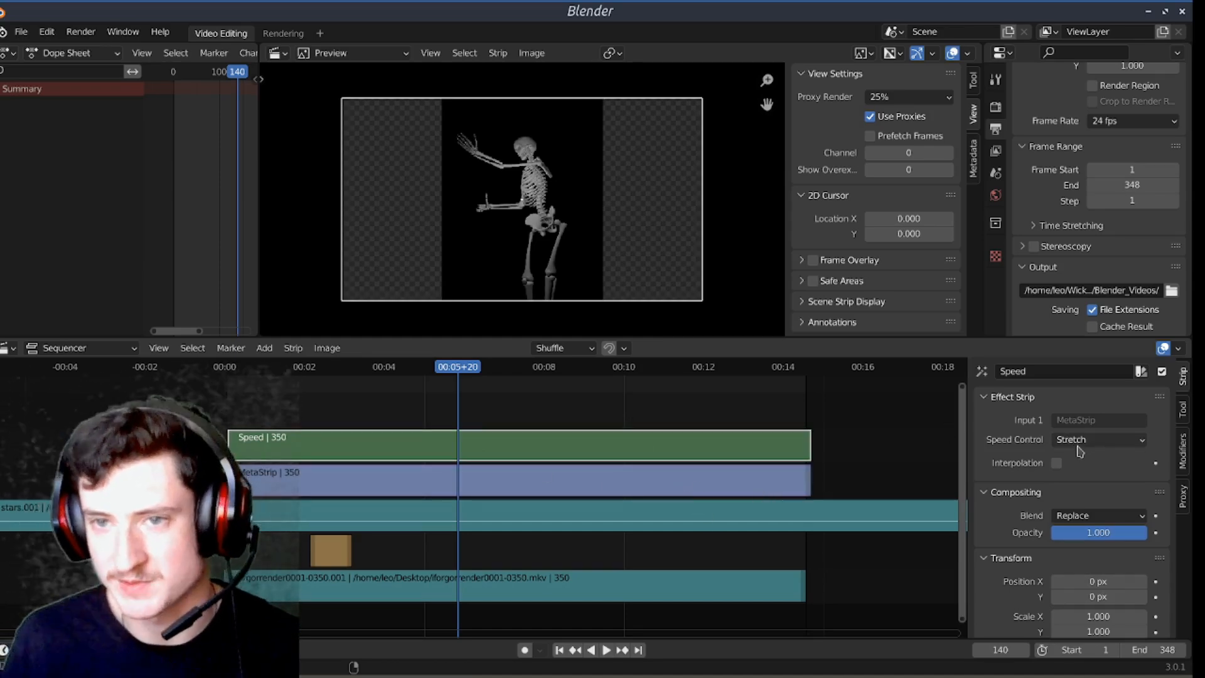
# Step: Shorten the MetaStrip to 86 frames by its end handle so the stretched Speed effect speeds up the footage
pyautogui.moveTo(775, 487); pyautogui.dragTo(377, 487)
pyautogui.scroll(11, 299, 412)
pyautogui.moveTo(326, 452); pyautogui.dragTo(472, 466, button='middle')
pyautogui.click(472, 467)
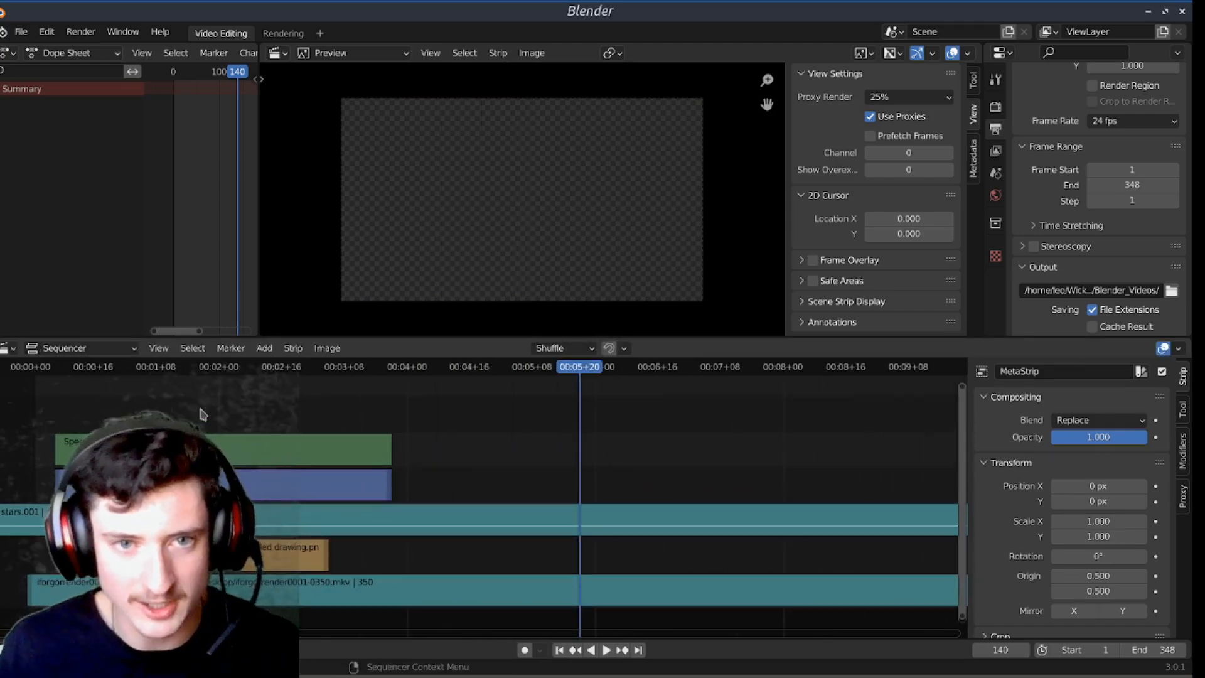
# Step: Play the shortened MetaStrip from the timeline start and again from frame 5 to review the sped-up footage
pyautogui.click(27, 371)
pyautogui.press('space')
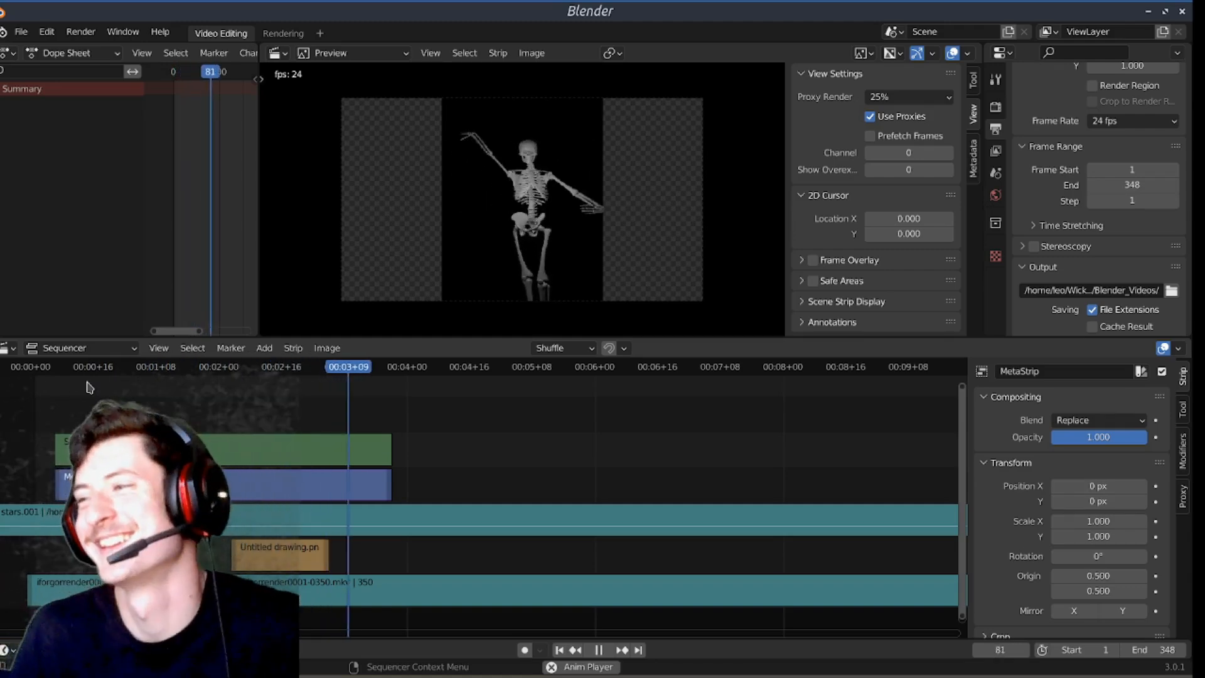
pyautogui.press('space')
pyautogui.click(53, 369)
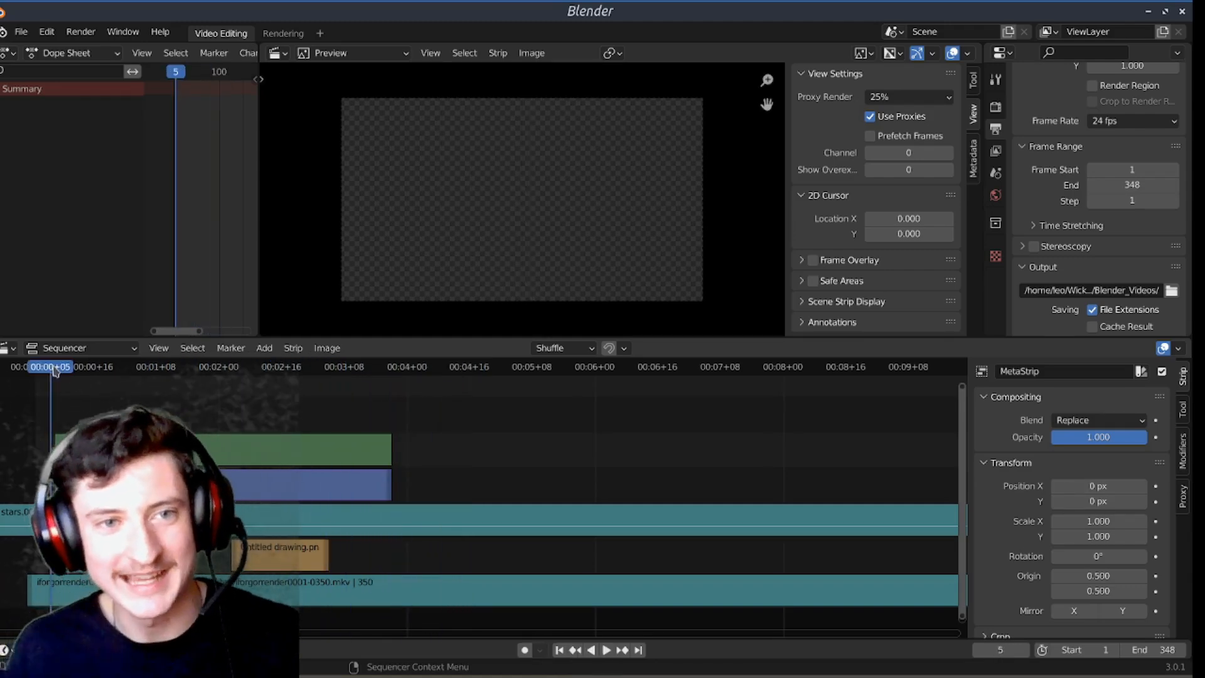
pyautogui.press('space')
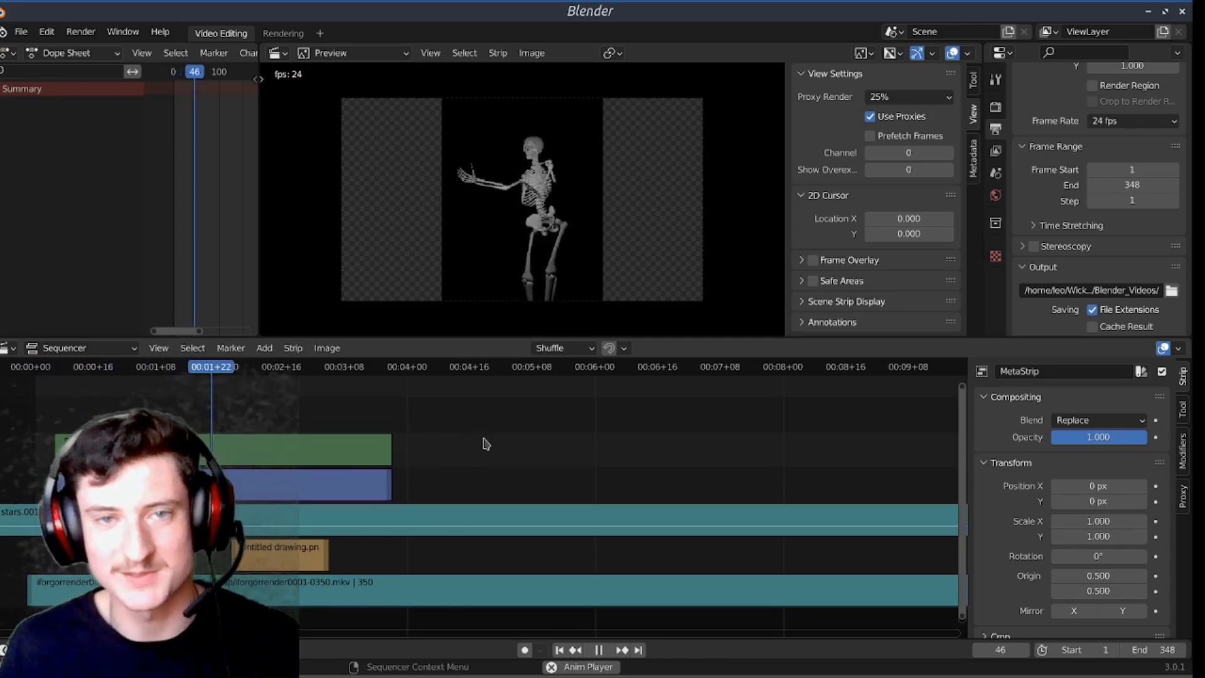
pyautogui.press('space')
# Step: Extend the MetaStrip and its Speed effect to 504 frames and play the slowed-down footage
pyautogui.scroll(-9, 476, 457)
pyautogui.moveTo(435, 492); pyautogui.dragTo(404, 511)
pyautogui.press('space')
pyautogui.scroll(-5, 672, 503)
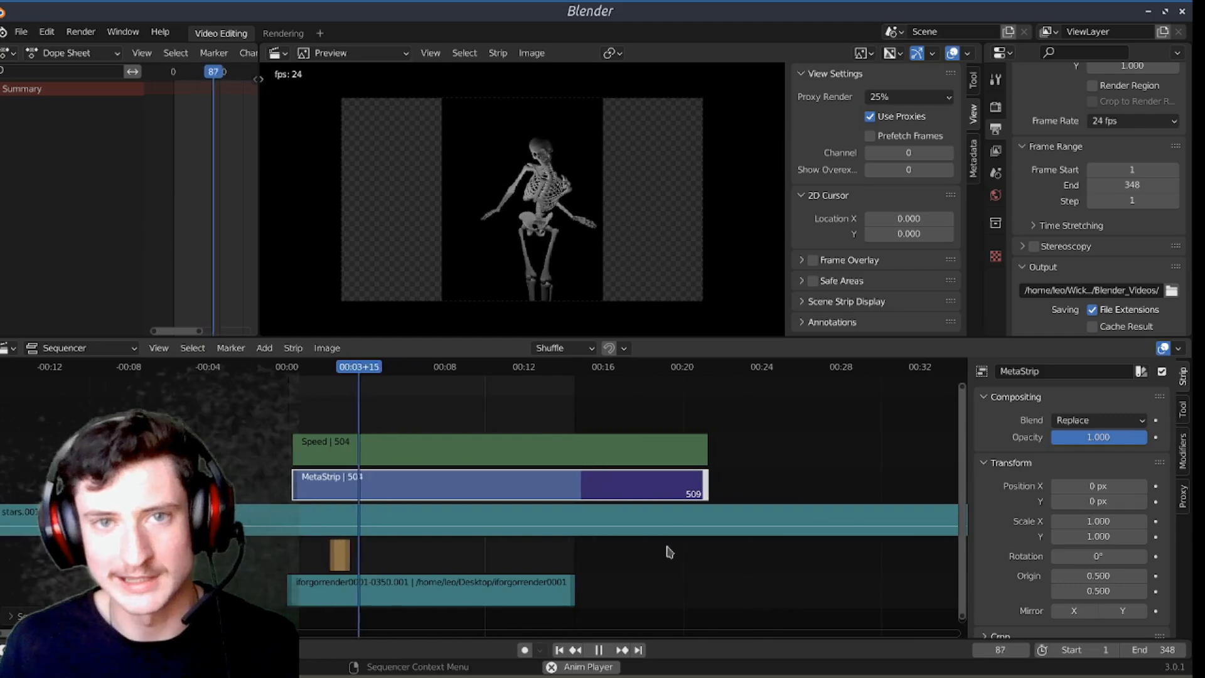
pyautogui.press('space')
# Step: Undo the MetaStrip's extension and delete both the Speed effect strip and the MetaStrip
pyautogui.hotkey('ctrl', 'z')
pyautogui.scroll(2, 395, 467)
pyautogui.scroll(2, 393, 465)
pyautogui.moveTo(352, 492); pyautogui.dragTo(524, 486, button='middle')
pyautogui.moveTo(512, 480); pyautogui.dragTo(455, 442)
pyautogui.press('Delete')
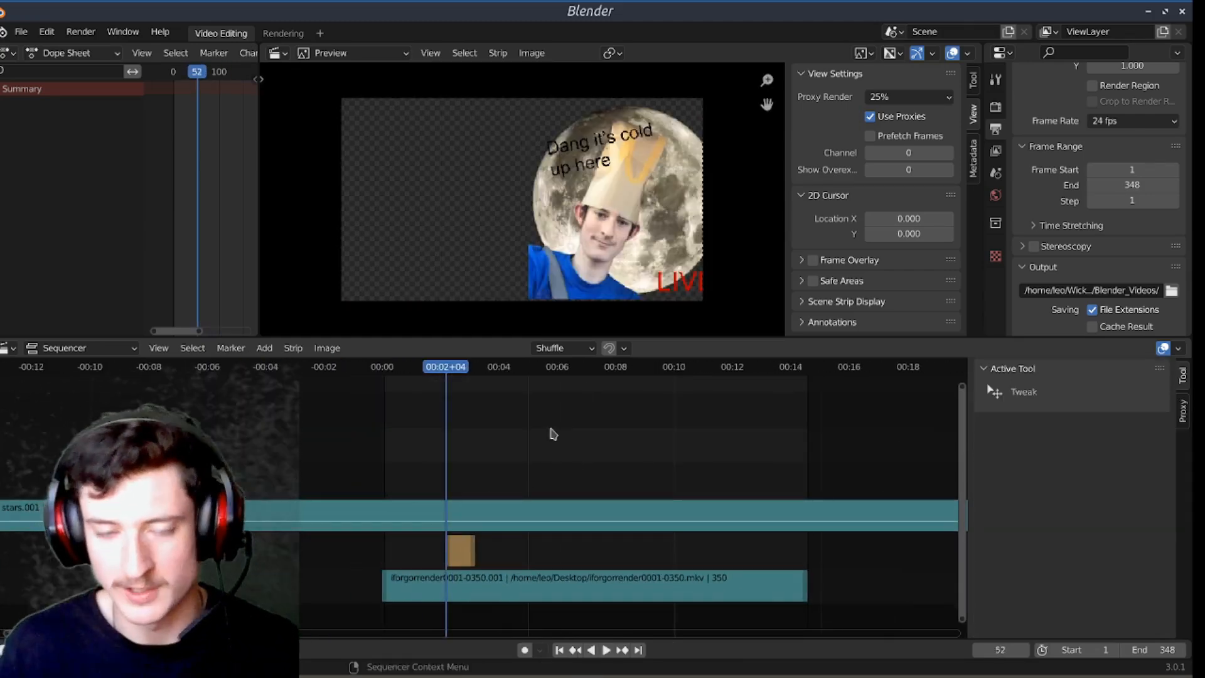
# Step: Undo the strip deletion, the MetaStrip's shortening and the Speed Control effect
pyautogui.hotkey('ctrl', 'z')
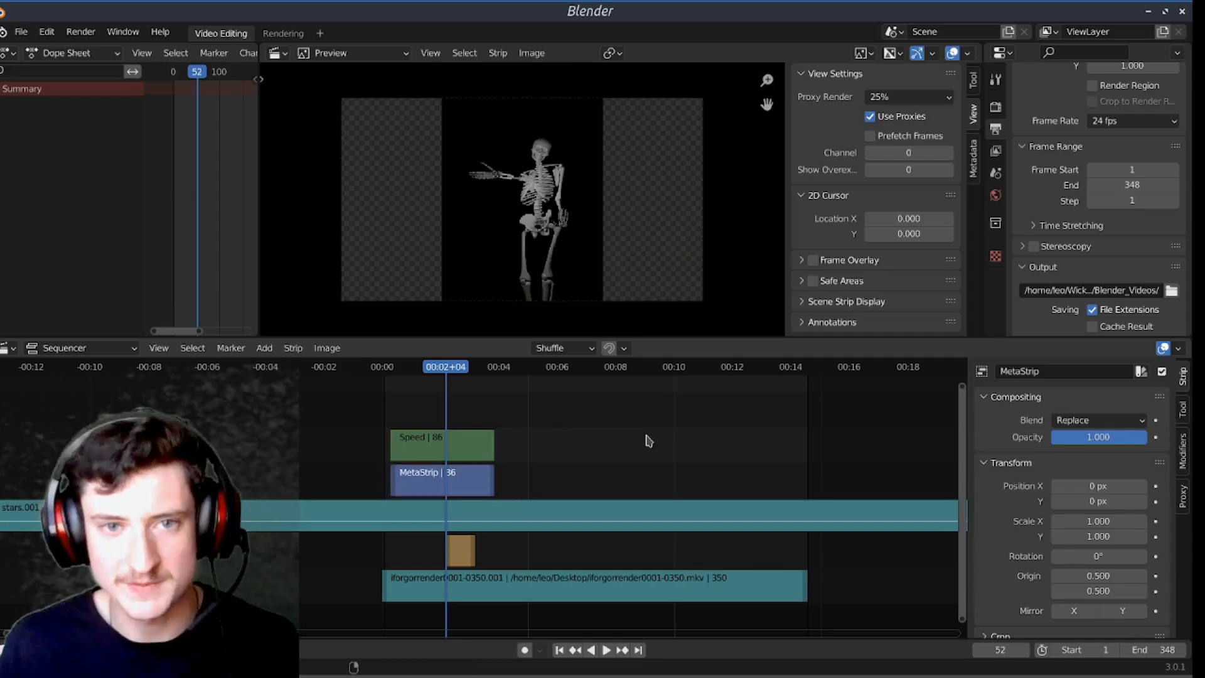
pyautogui.hotkey('ctrl', 'z')
pyautogui.hotkey('ctrl', 'z')
pyautogui.hotkey('ctrl', 'z')
pyautogui.hotkey('ctrl', 'z')
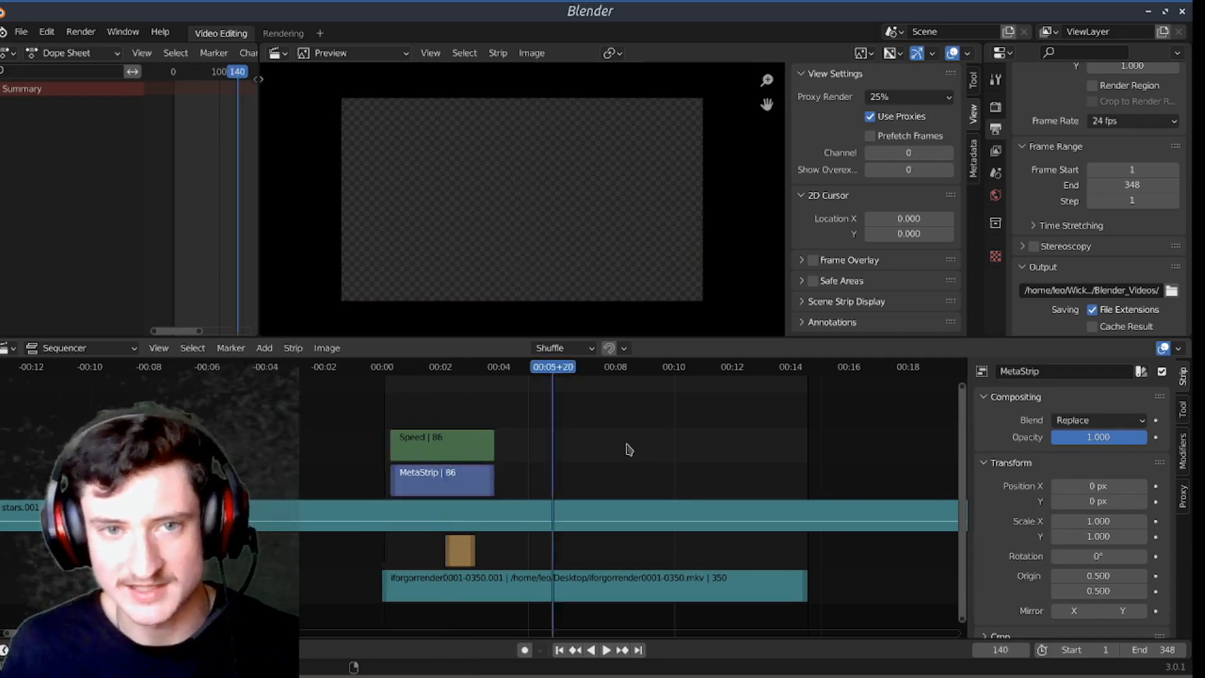
pyautogui.hotkey('ctrl', 'z')
pyautogui.hotkey('ctrl', 'z')
pyautogui.hotkey('ctrl', 'z')
pyautogui.hotkey('ctrl', 'z')
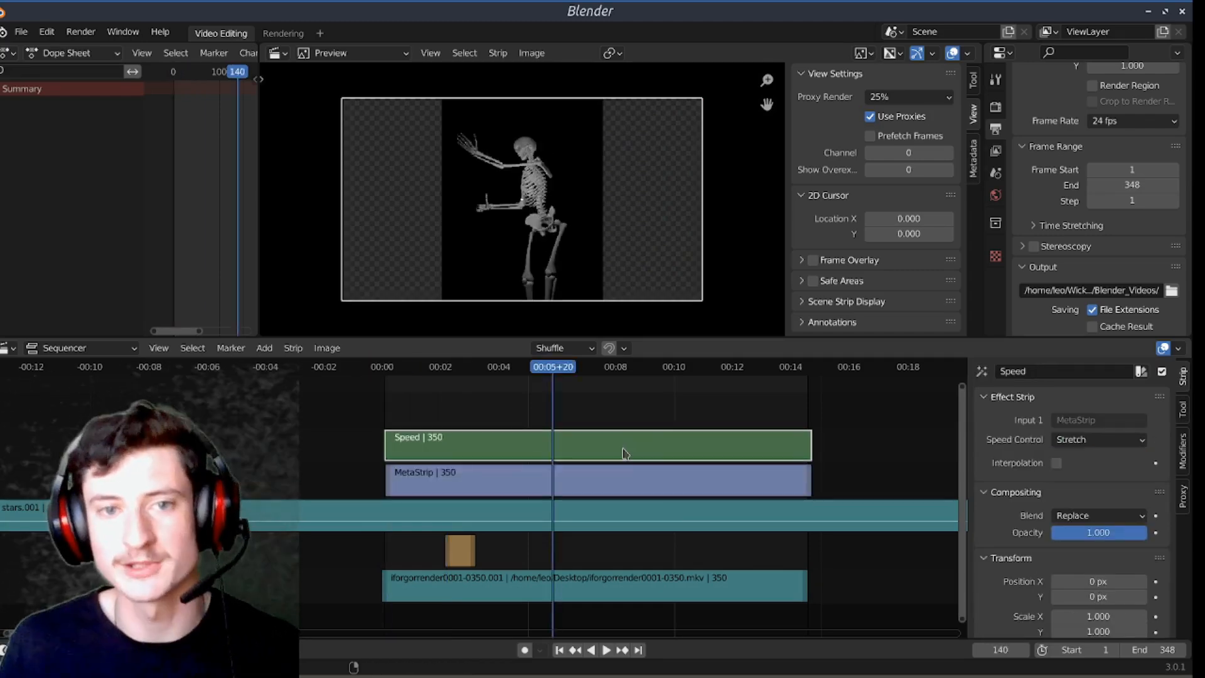
pyautogui.hotkey('ctrl', 'z')
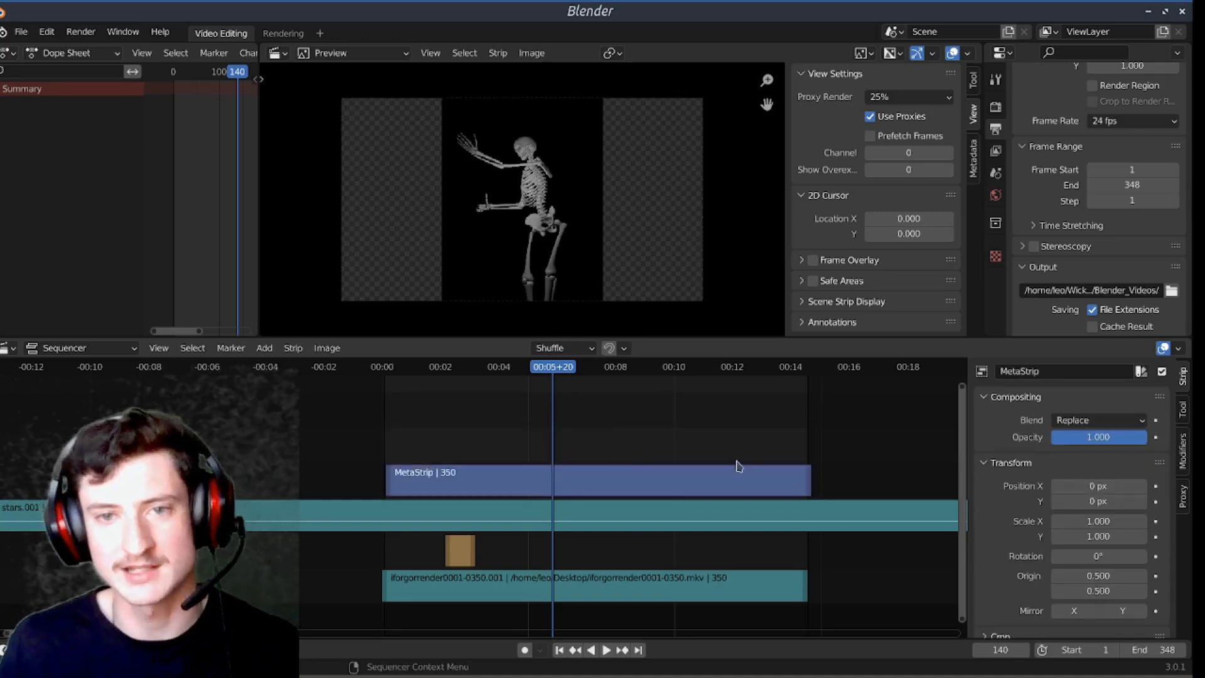
# Step: Undo the playhead move and the meta strip conversion of iforgorrender0001-0350.mkv, and deselect the movie strip
pyautogui.keyDown('ctrl'); pyautogui.hscroll(3, 618, 457); pyautogui.keyUp('ctrl')
pyautogui.hotkey('ctrl', 'z')
pyautogui.hotkey('ctrl', 'z')
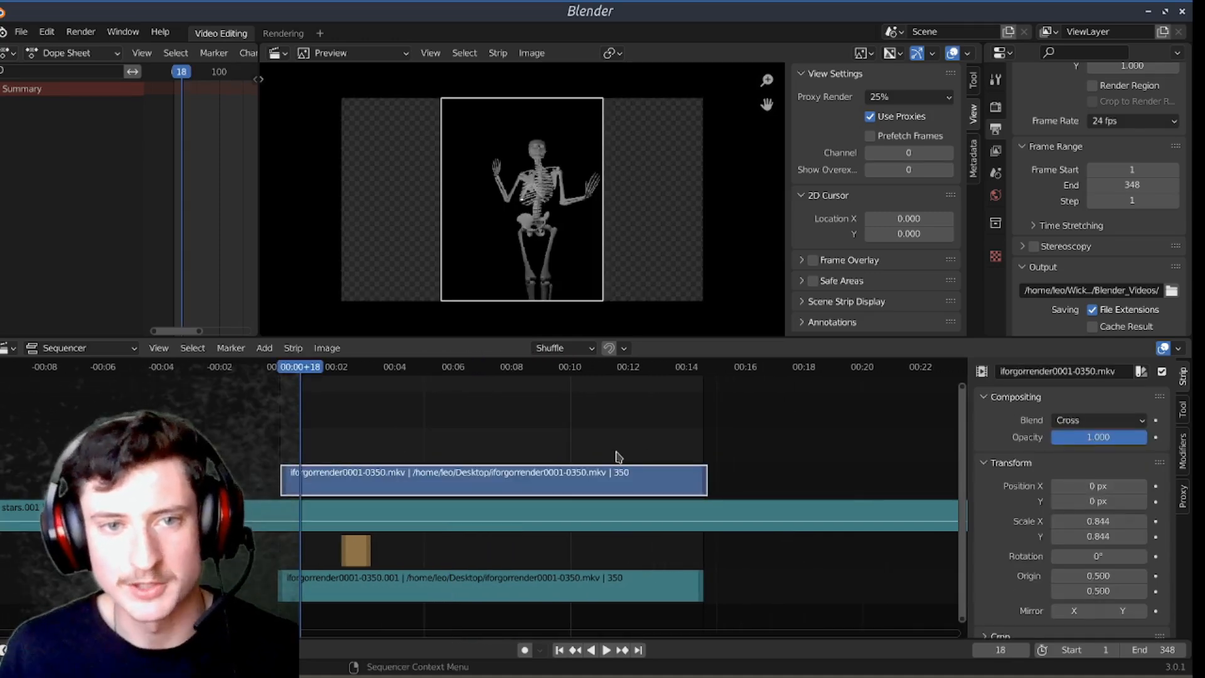
pyautogui.click(584, 391)
pyautogui.moveTo(620, 427); pyautogui.dragTo(561, 434, button='middle')
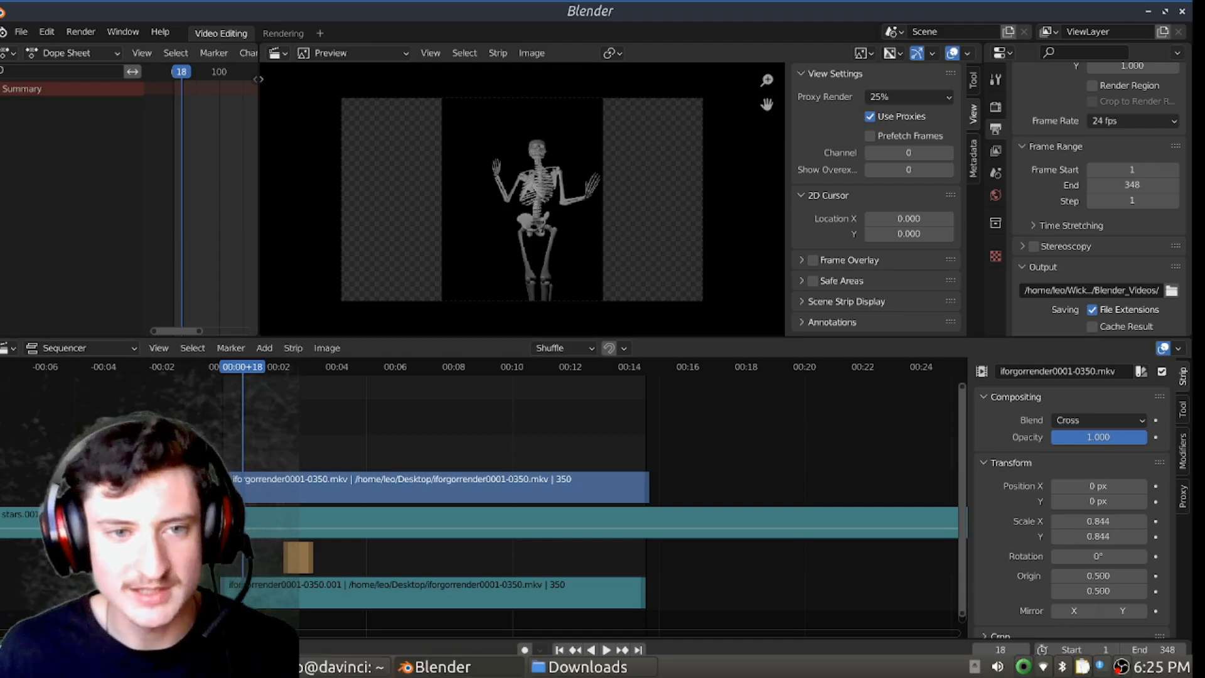
# Step: Bring VID_20230508_202842795.mp4 from the file manager into the sequencer at frame 18 above the skeleton footage and select its video strip
pyautogui.click(590, 667)
pyautogui.moveTo(845, 408); pyautogui.dragTo(357, 400)
pyautogui.click(357, 398)
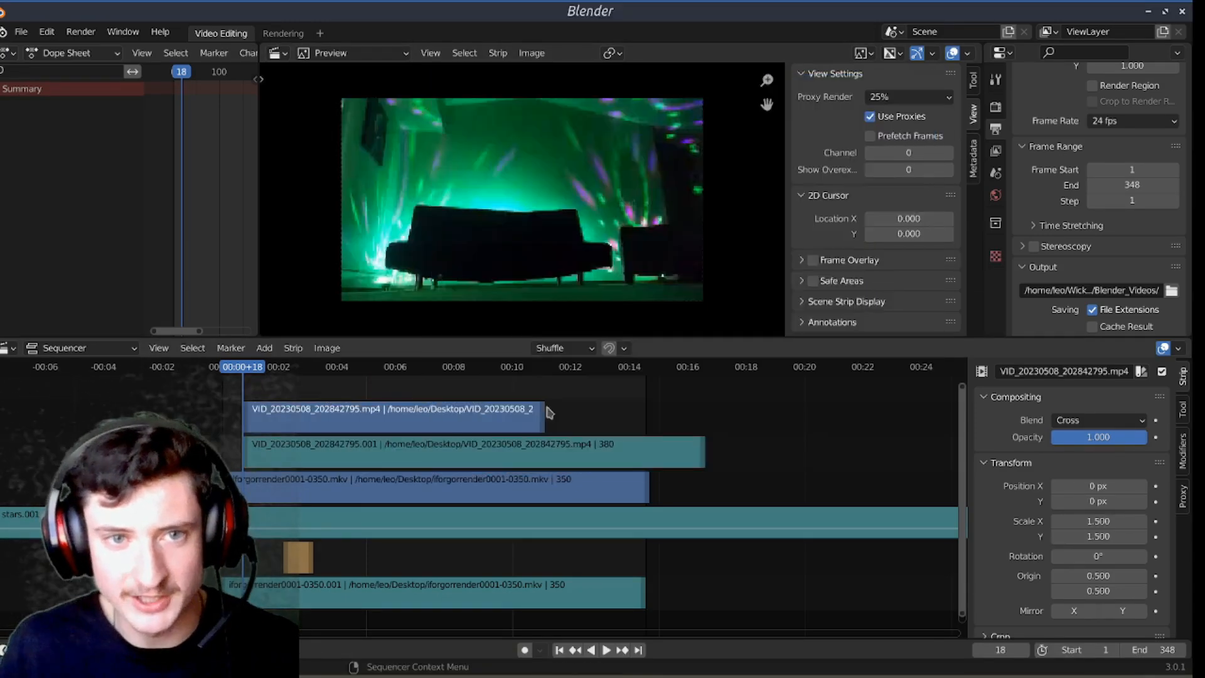
pyautogui.moveTo(627, 402); pyautogui.dragTo(644, 447, button='middle')
pyautogui.scroll(8, 642, 439)
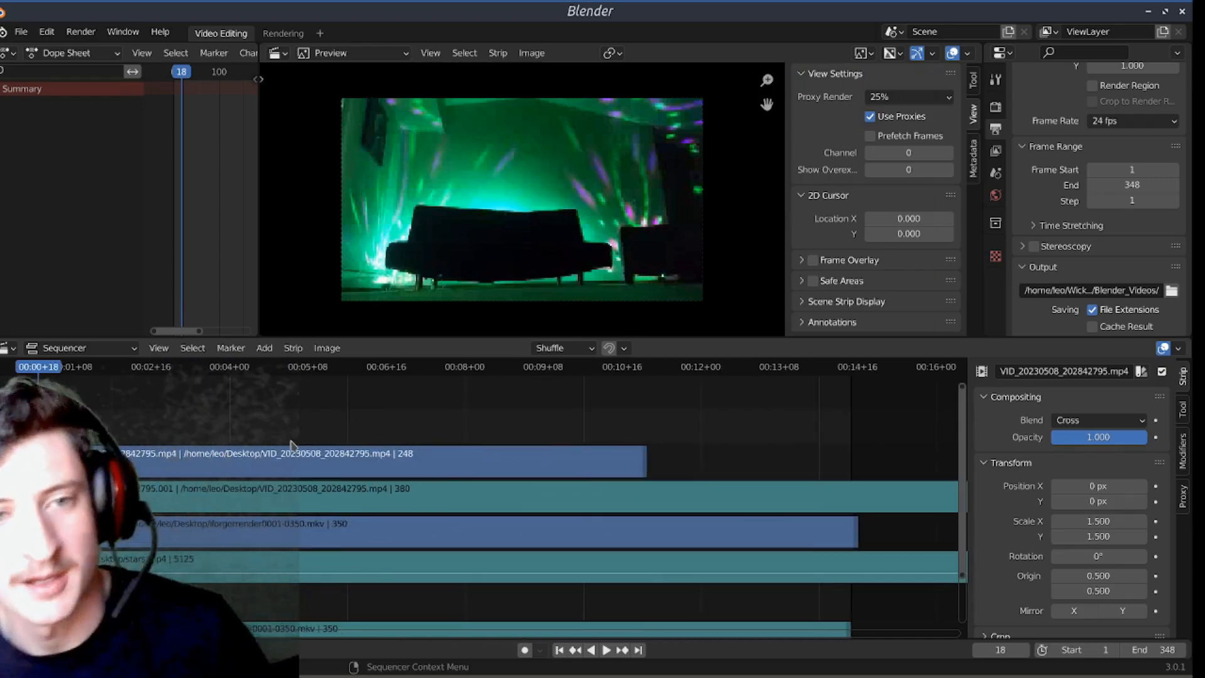
pyautogui.click(331, 455)
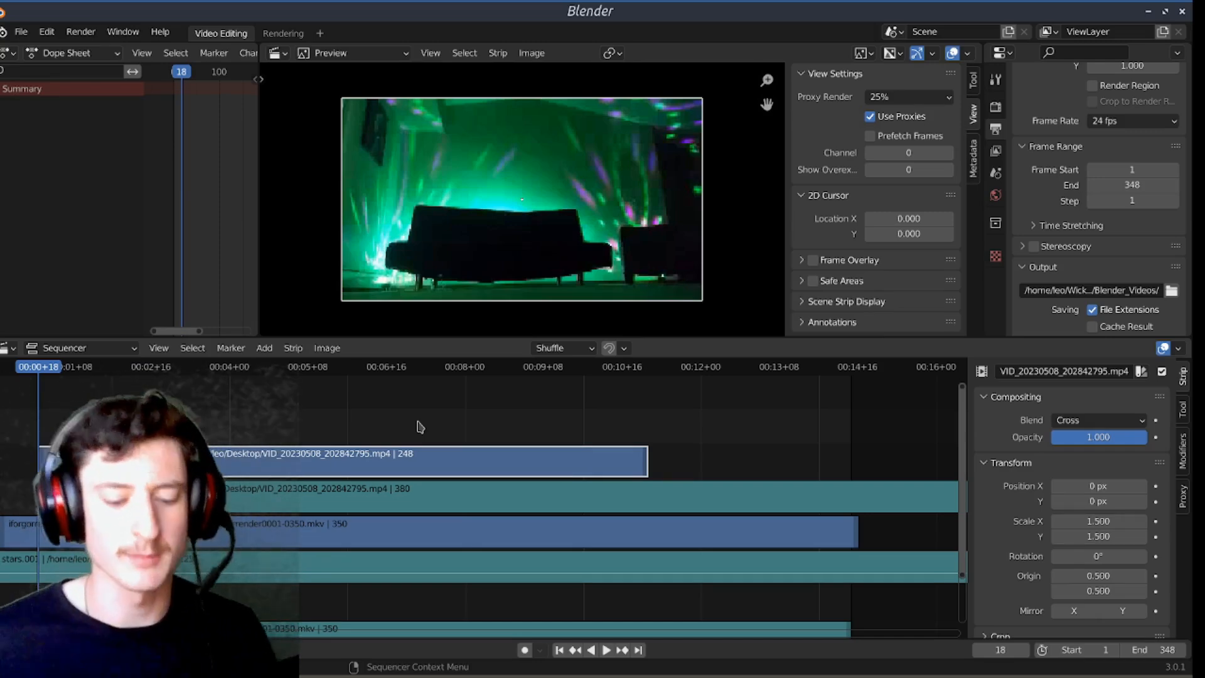
# Step: Switch to the file manager, examine the general and permission properties of VID_20230508_202842795.mp4, and close the window
pyautogui.hotkey('alt', 'Tab')
pyautogui.rightClick(823, 404)
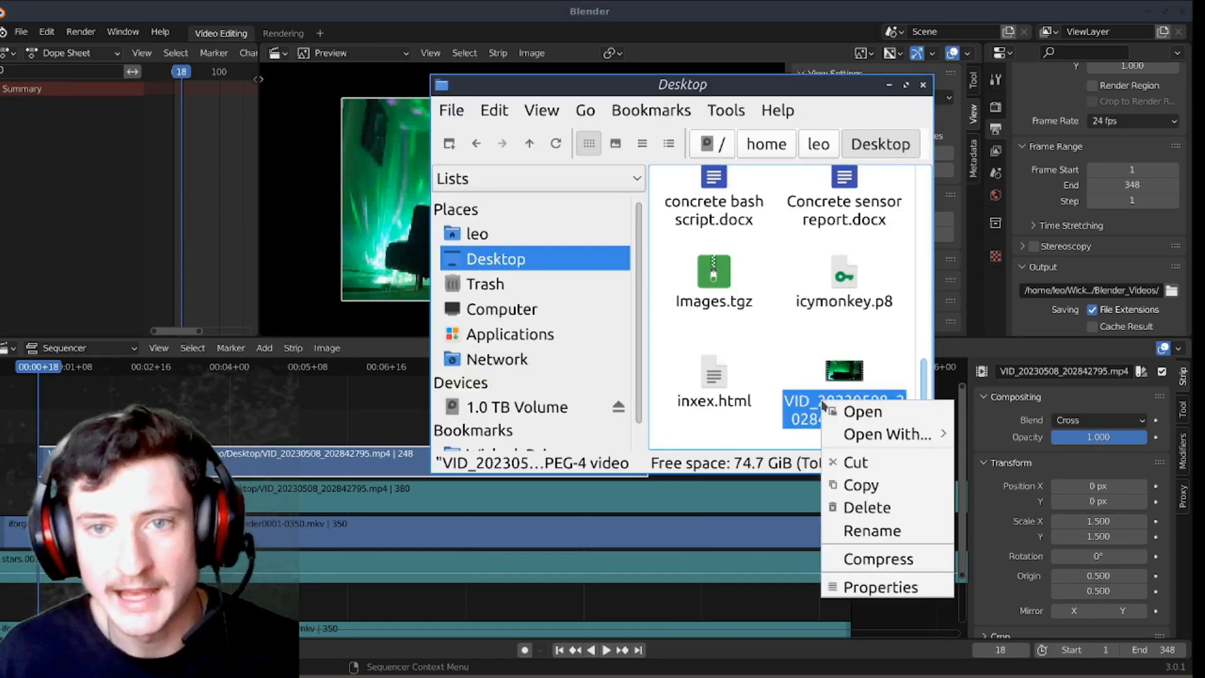
pyautogui.click(885, 586)
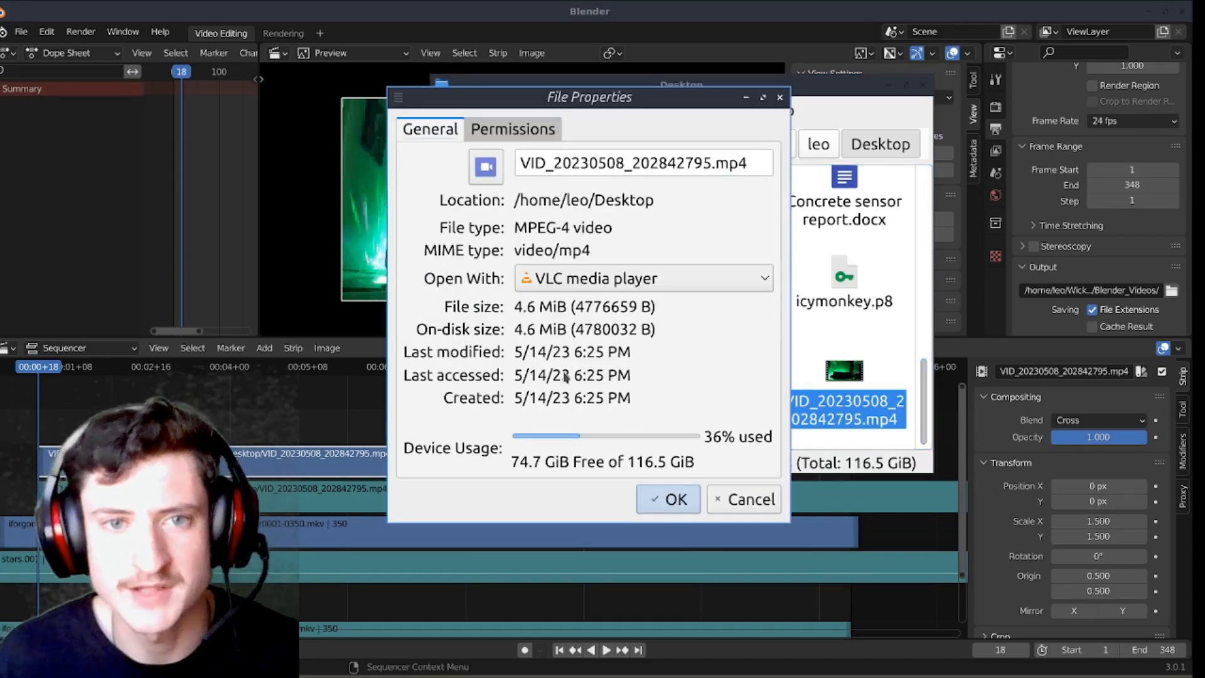
pyautogui.click(506, 132)
pyautogui.click(419, 132)
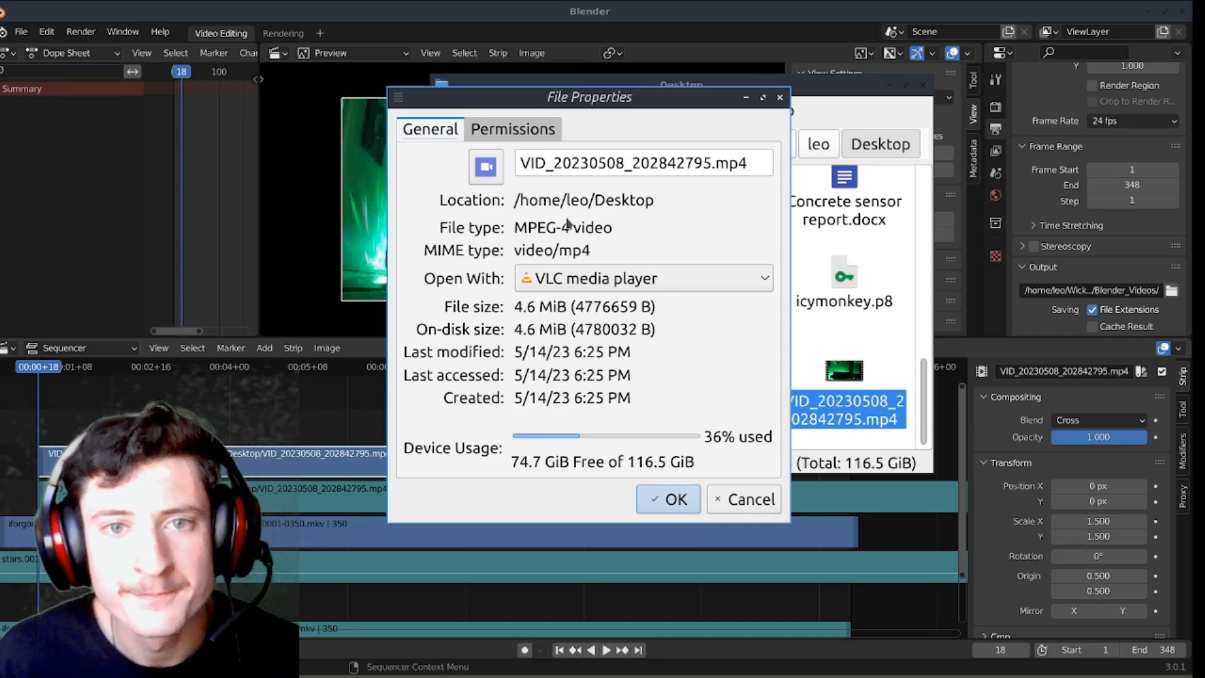
pyautogui.click(504, 131)
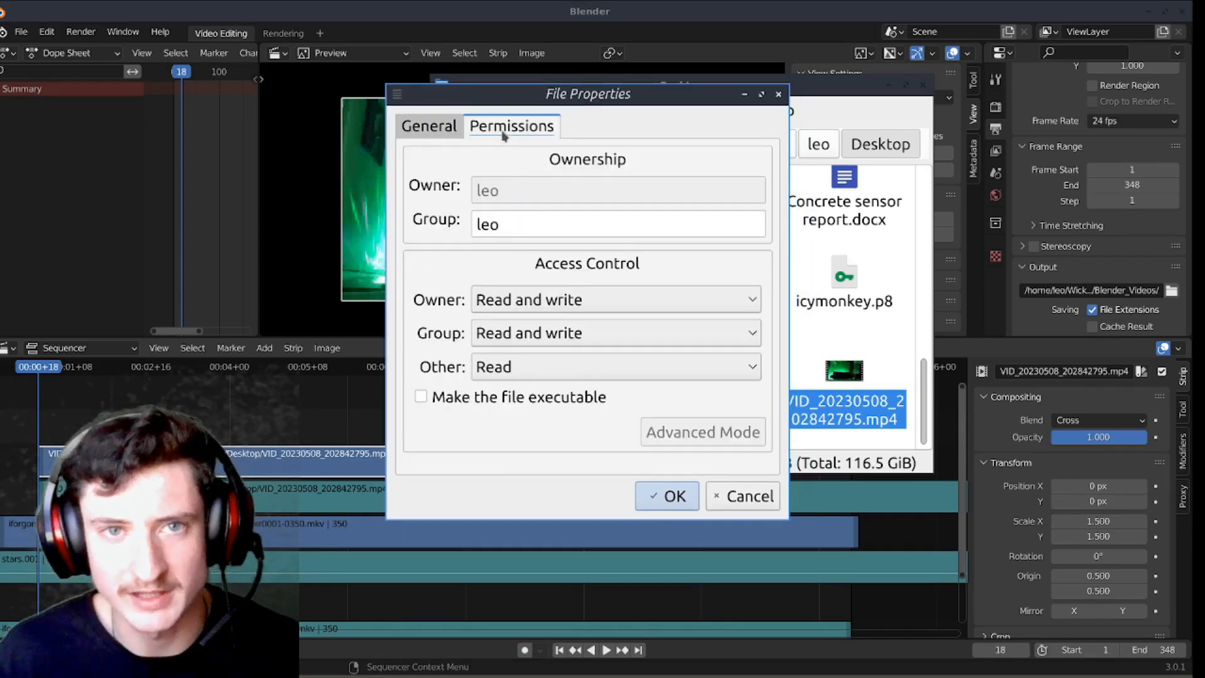
pyautogui.click(430, 127)
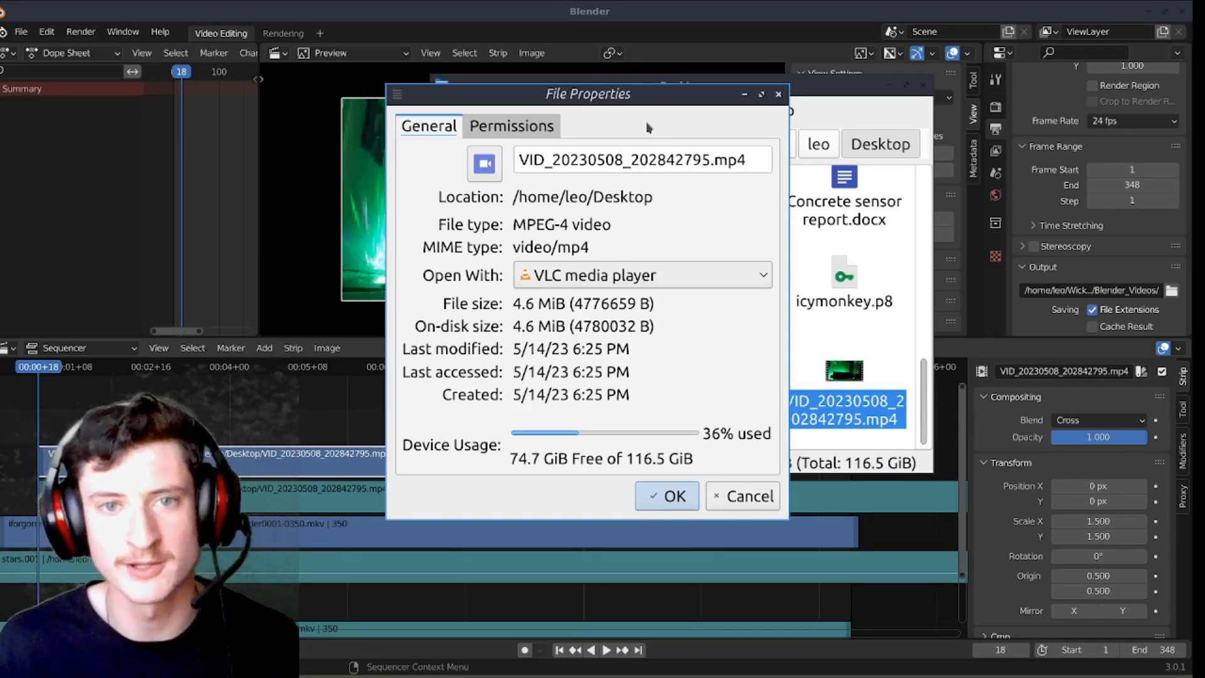
pyautogui.click(747, 496)
pyautogui.click(923, 85)
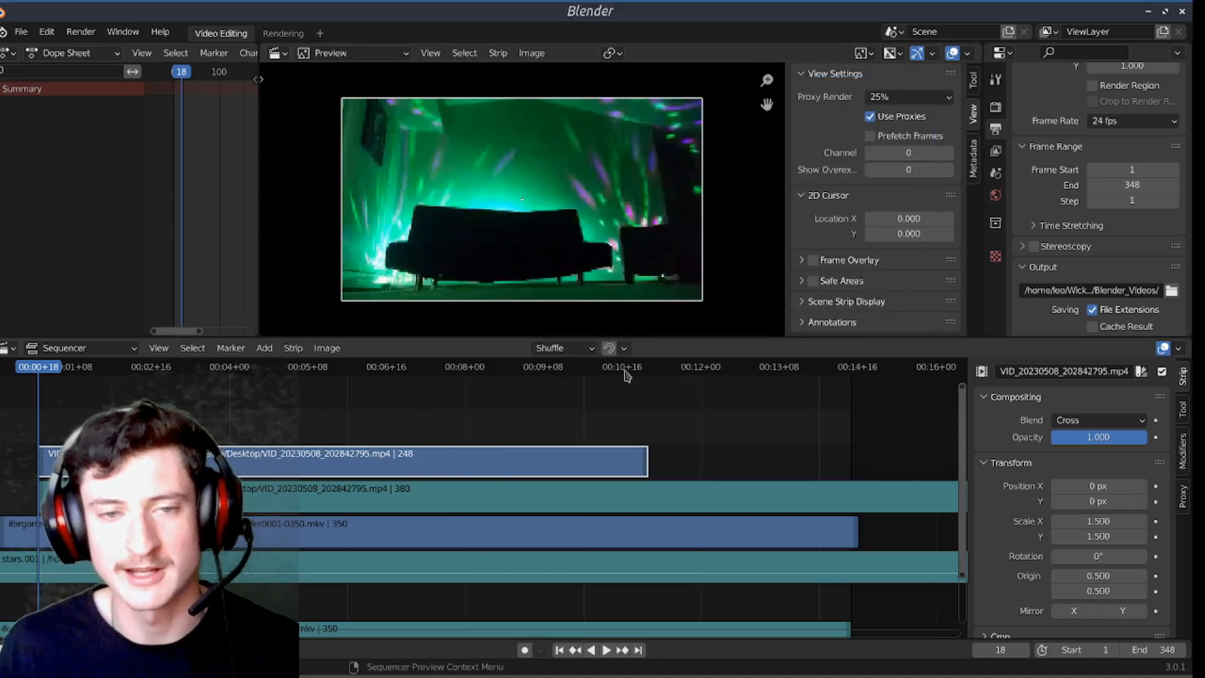
# Step: Display the waveform on the VID_20230508_202842795.001 sound strip and move the imported video and sound strips up one channel
pyautogui.scroll(-5, 565, 440)
pyautogui.click(556, 497)
pyautogui.click(1116, 490)
pyautogui.moveTo(341, 425); pyautogui.dragTo(403, 427)
pyautogui.click(353, 461)
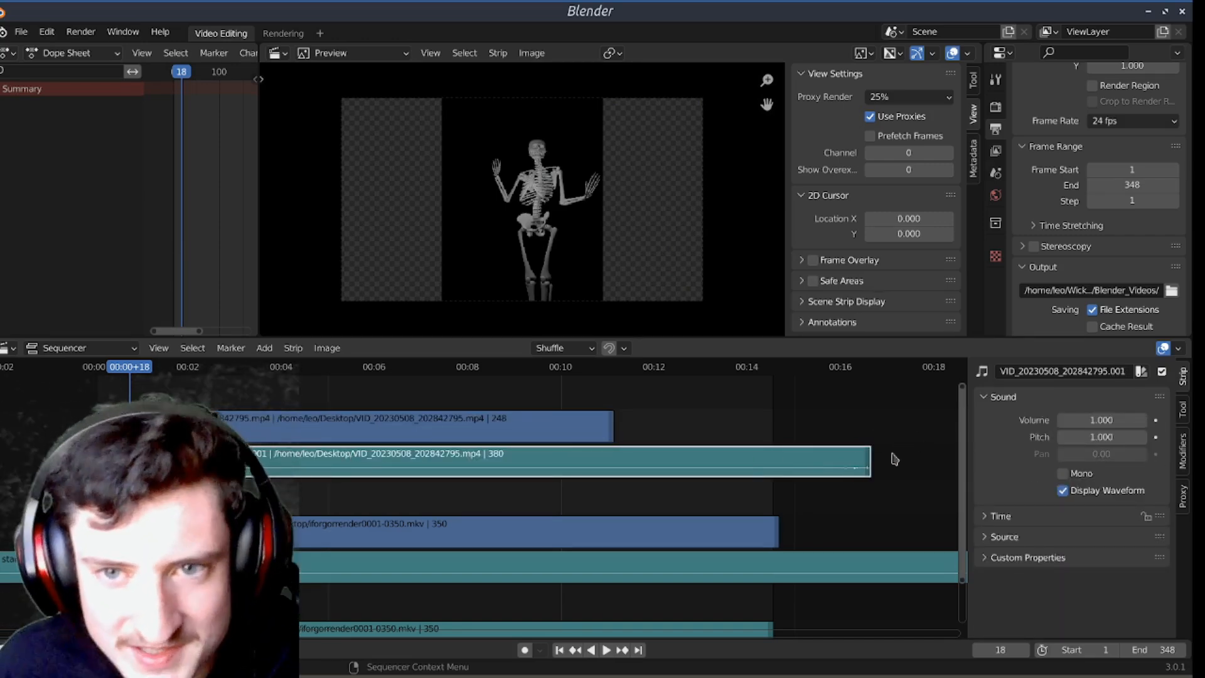
# Step: Set the VID_20230508_202842795.mp4 video strip's blend mode to Over Drop and its opacity to 0.5
pyautogui.click(409, 423)
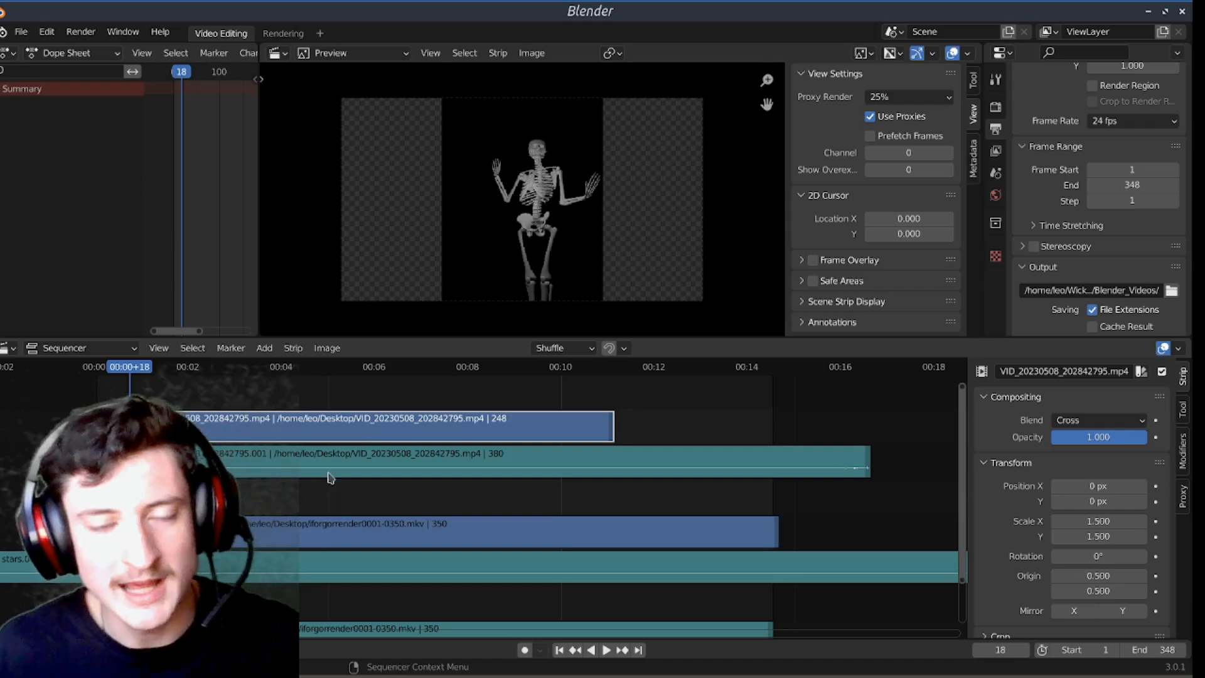
pyautogui.click(1100, 420)
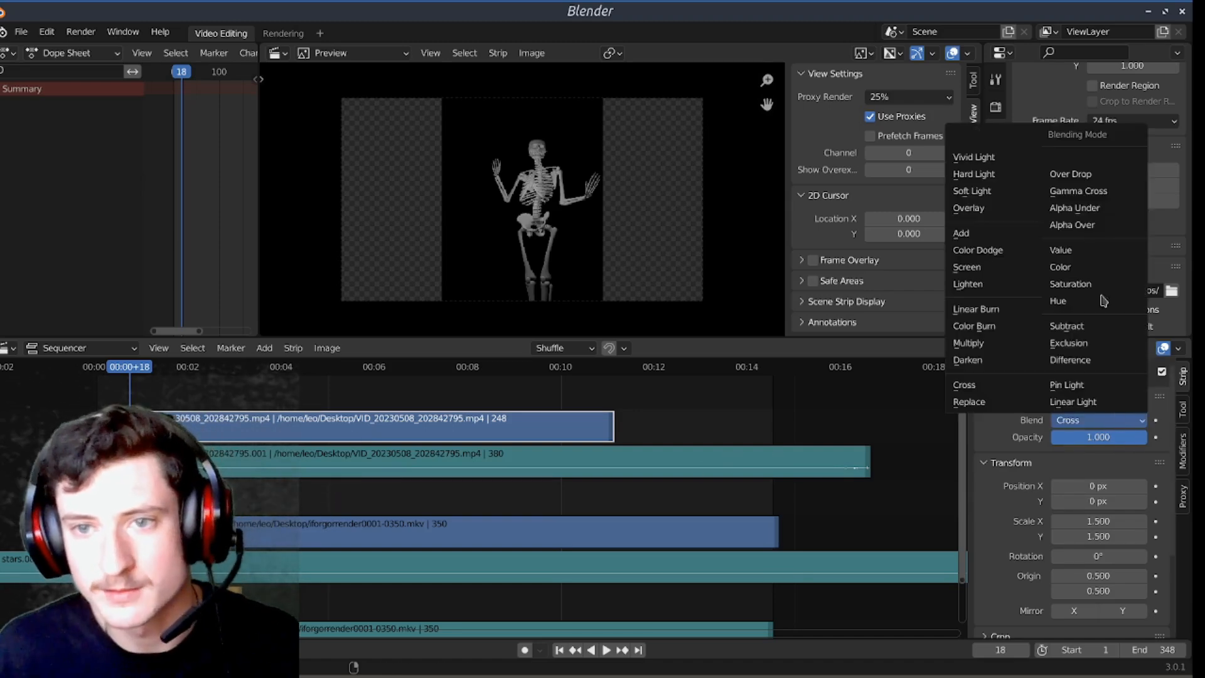
pyautogui.click(1096, 174)
pyautogui.click(1099, 437)
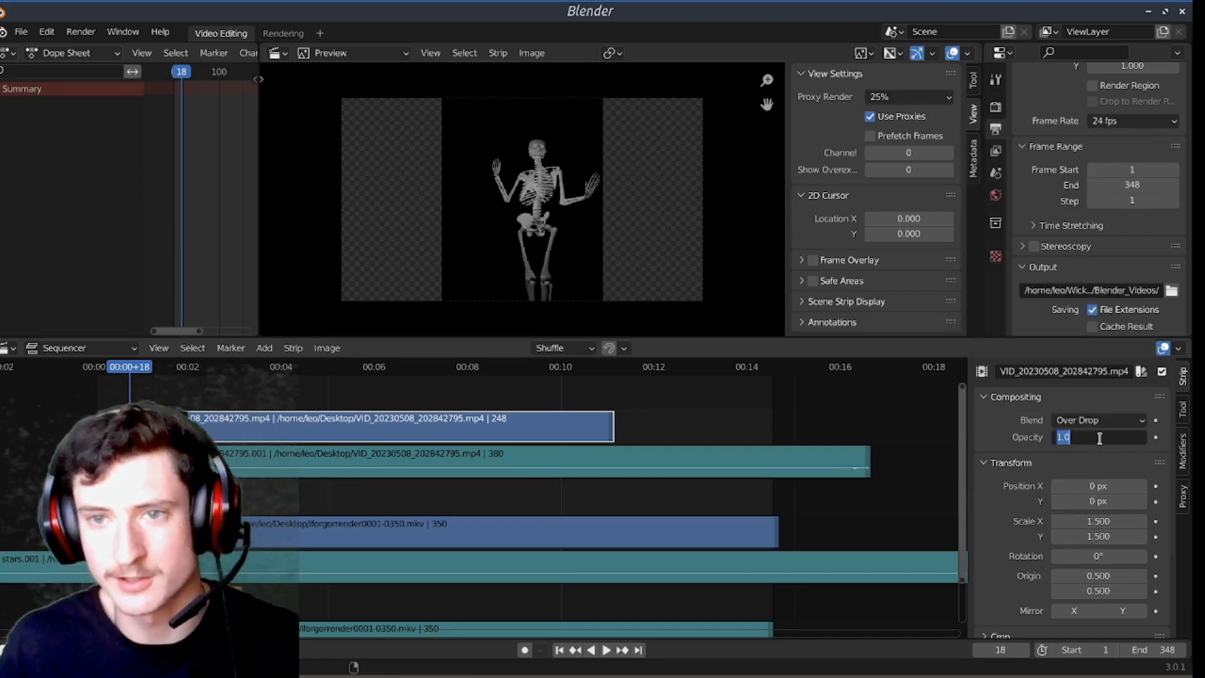
pyautogui.click(1031, 434)
pyautogui.click(1097, 439)
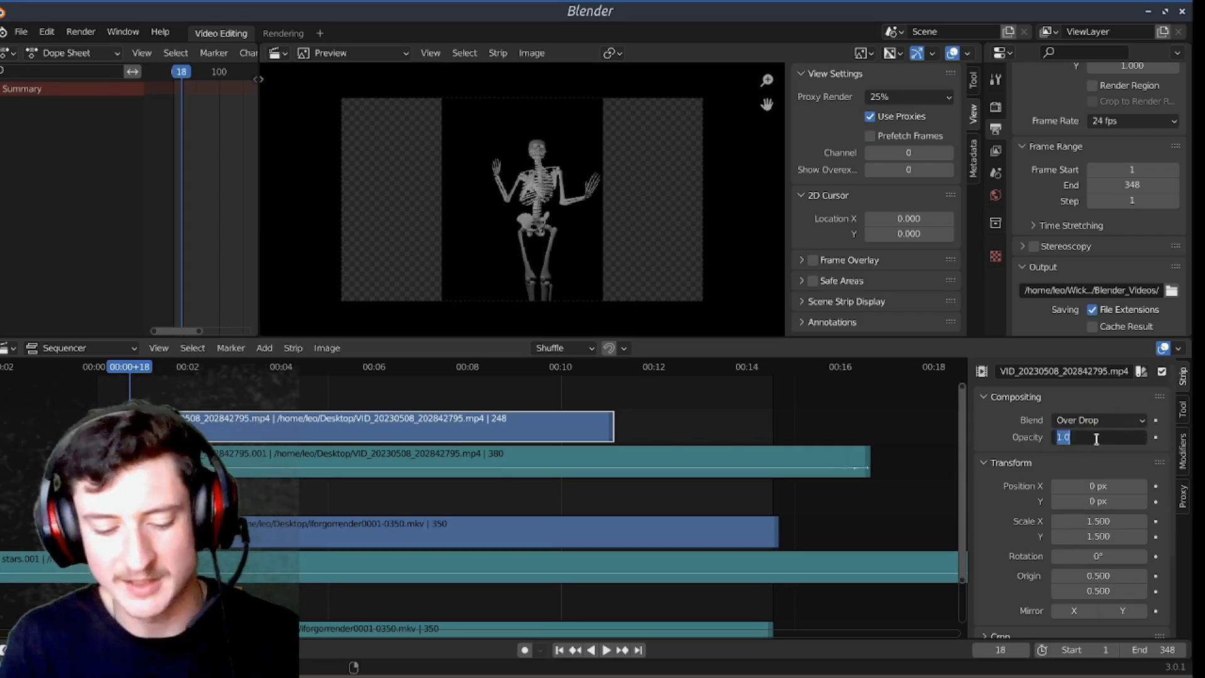
pyautogui.write('0.5')
pyautogui.press('Return')
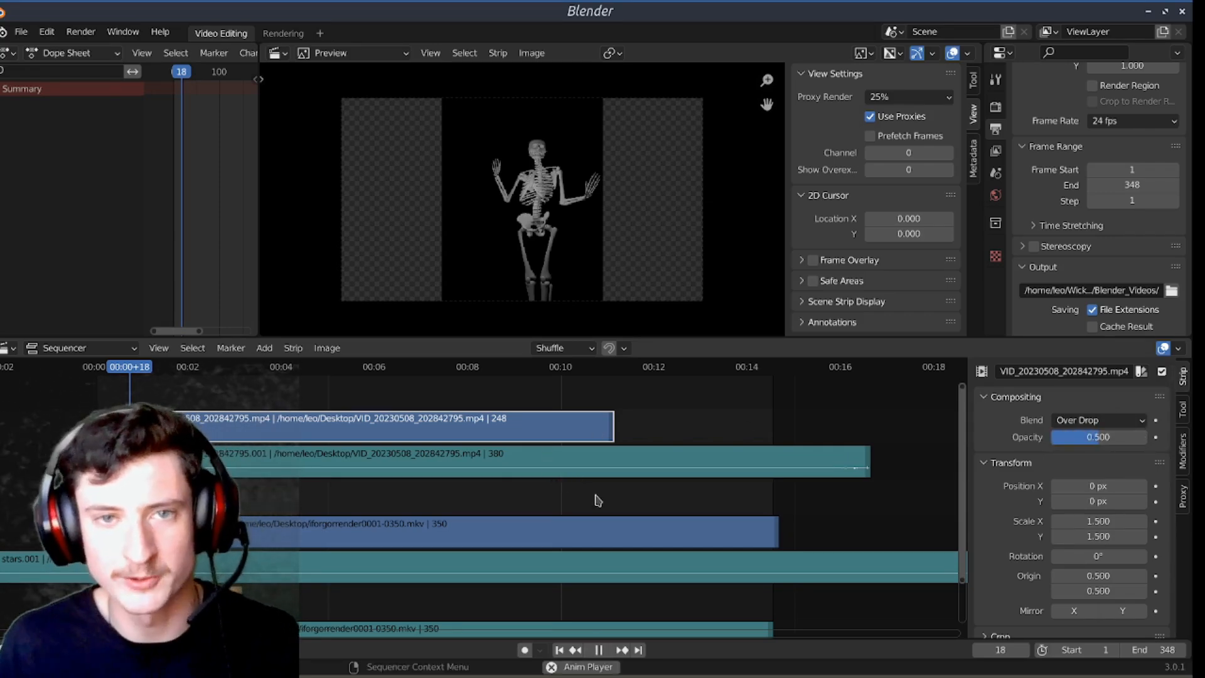
# Step: Play the blended footage from frame 18 to frame 212 to check the overlay on the skeleton
pyautogui.press('space')
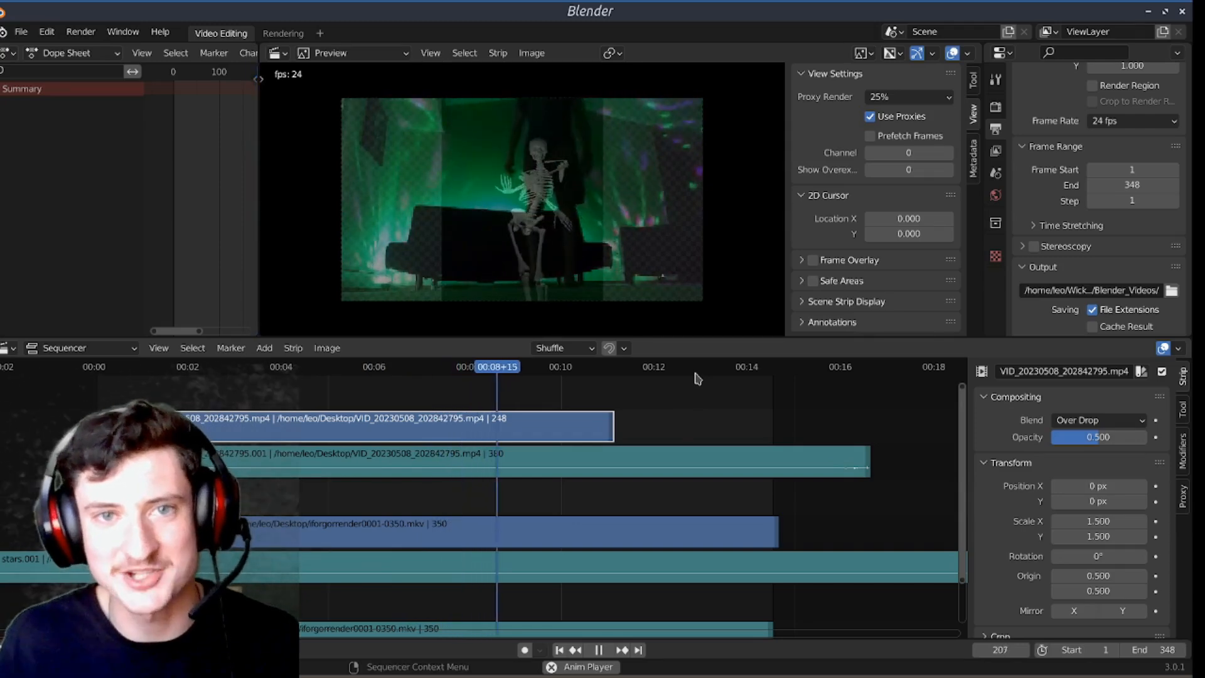
pyautogui.press('space')
pyautogui.scroll(4, 699, 447)
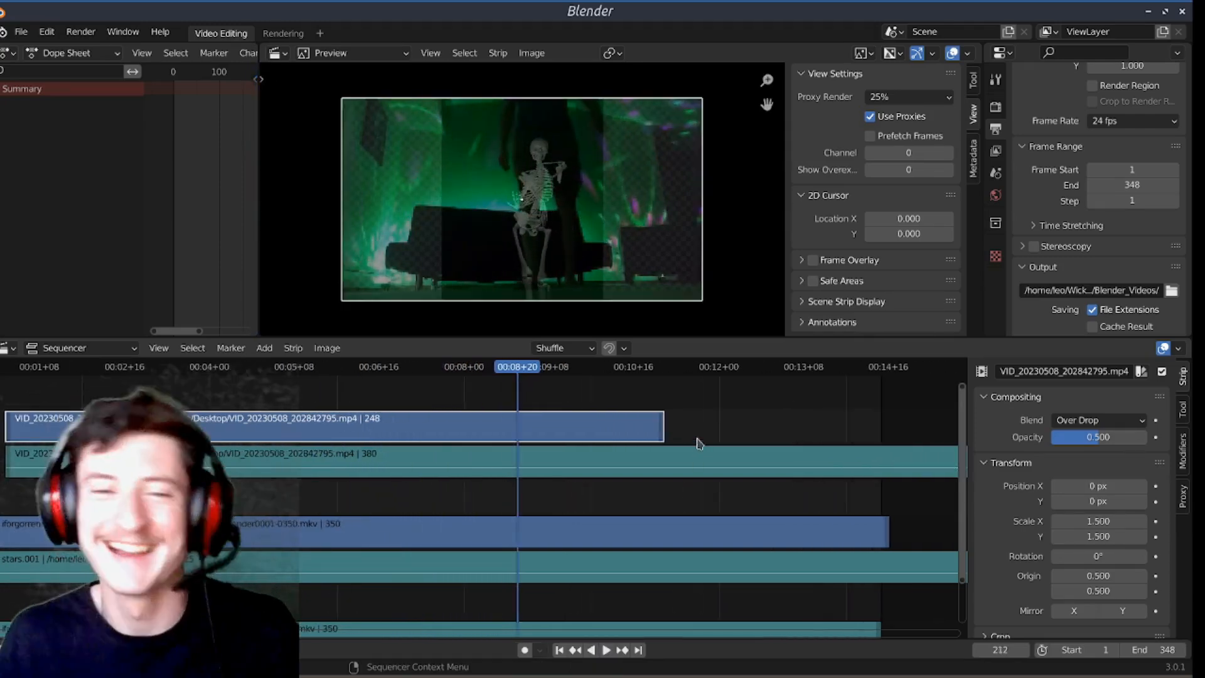
pyautogui.moveTo(697, 444); pyautogui.dragTo(626, 463, button='middle')
# Step: Add a Speed Control effect strip to the VID_20230508_202842795.mp4 video strip and select the video strip again
pyautogui.scroll(-10, 629, 459)
pyautogui.scroll(-1, 630, 461)
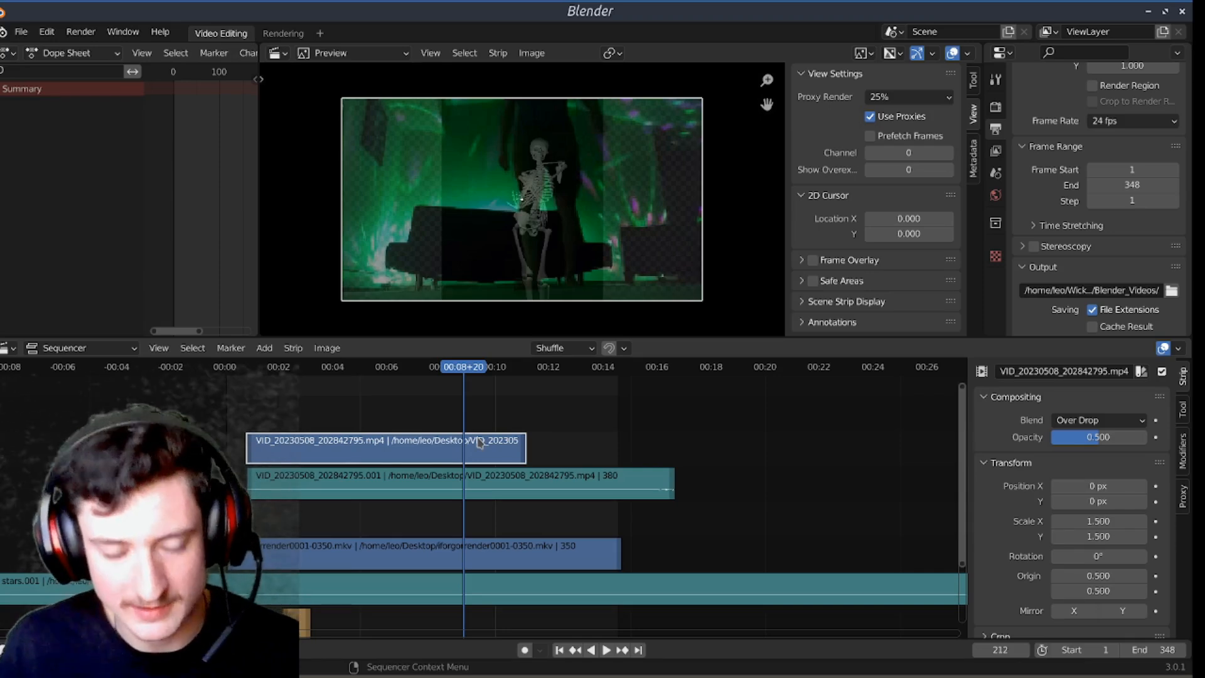
pyautogui.hotkey('shift', 'a')
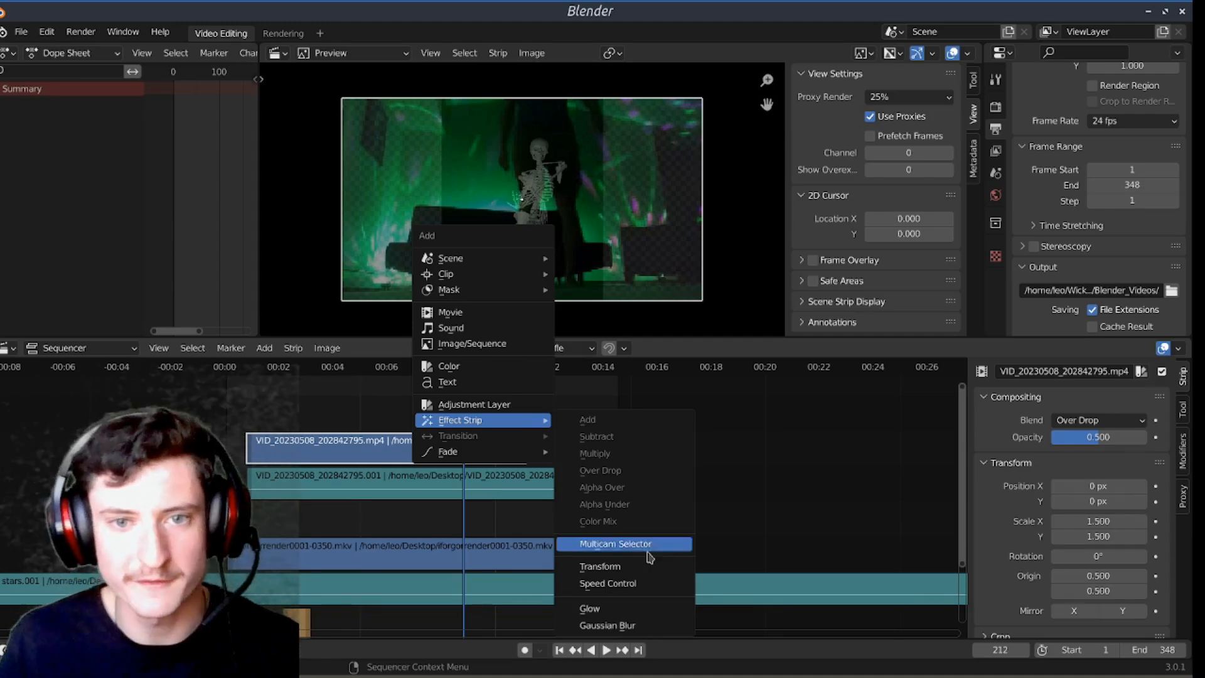
pyautogui.click(622, 583)
pyautogui.click(522, 455)
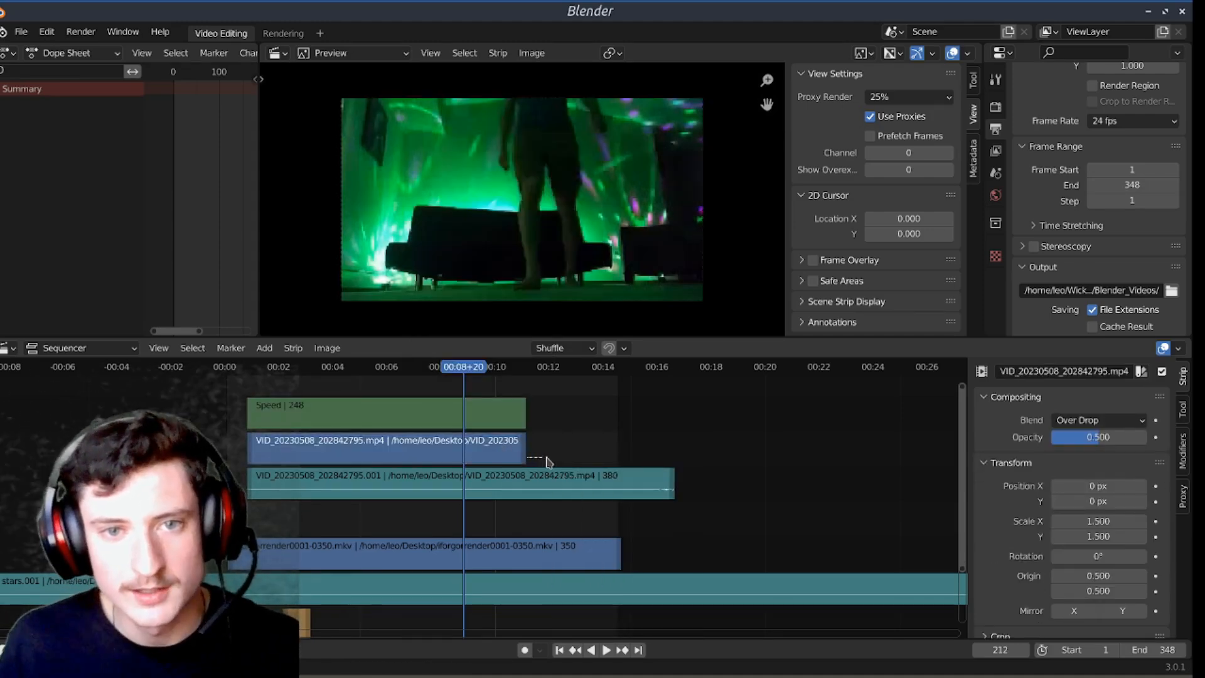
# Step: Extend the end of the VID_20230508_202842795.mp4 video strip to frame 398, matching the end of its sound strip
pyautogui.click(506, 451)
pyautogui.moveTo(526, 456); pyautogui.dragTo(766, 478)
pyautogui.scroll(10, 769, 480)
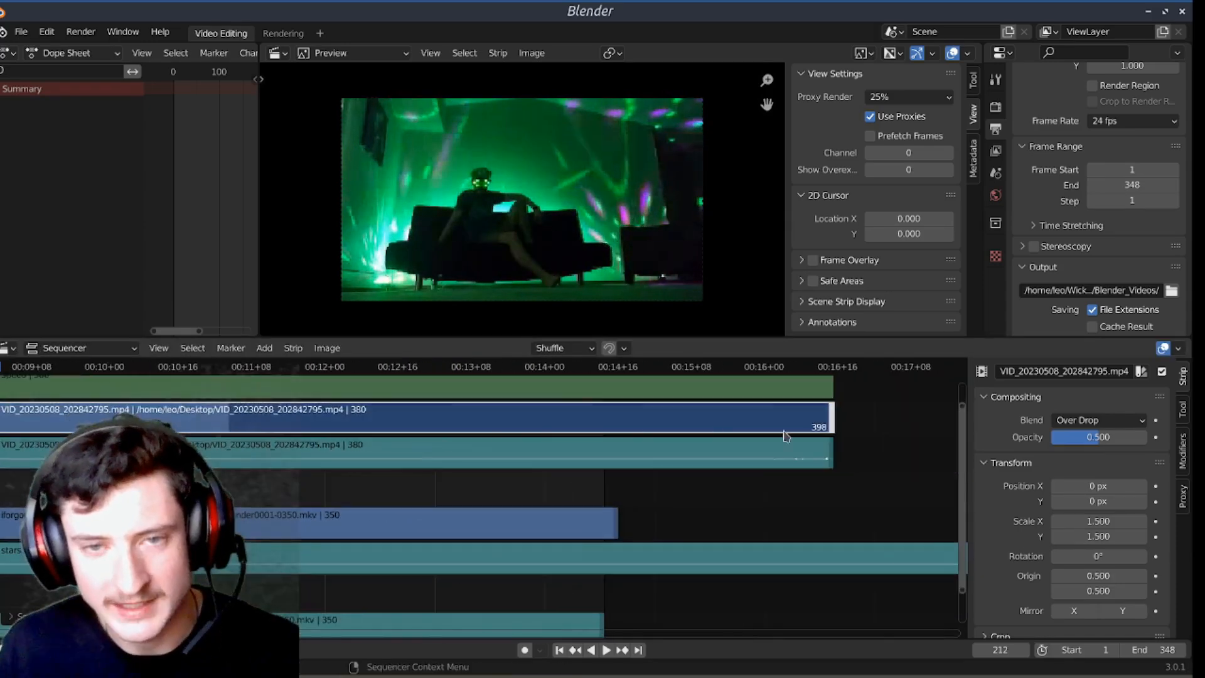
pyautogui.scroll(3, 776, 483)
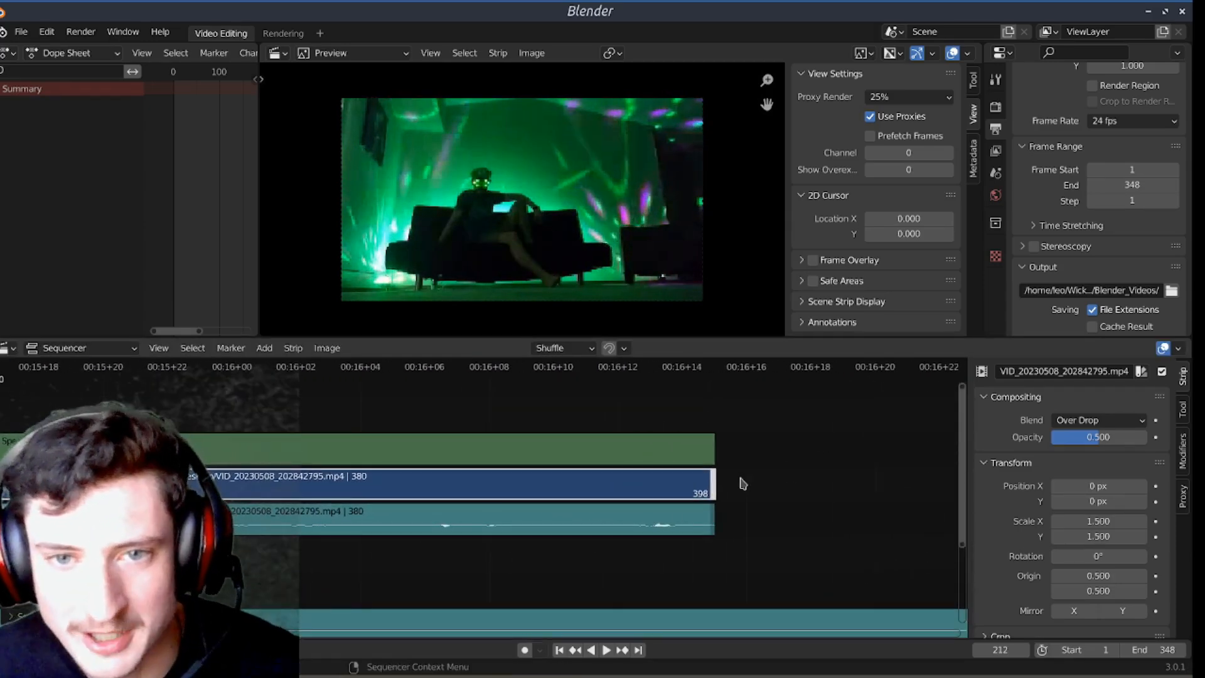
pyautogui.moveTo(712, 487); pyautogui.dragTo(709, 485)
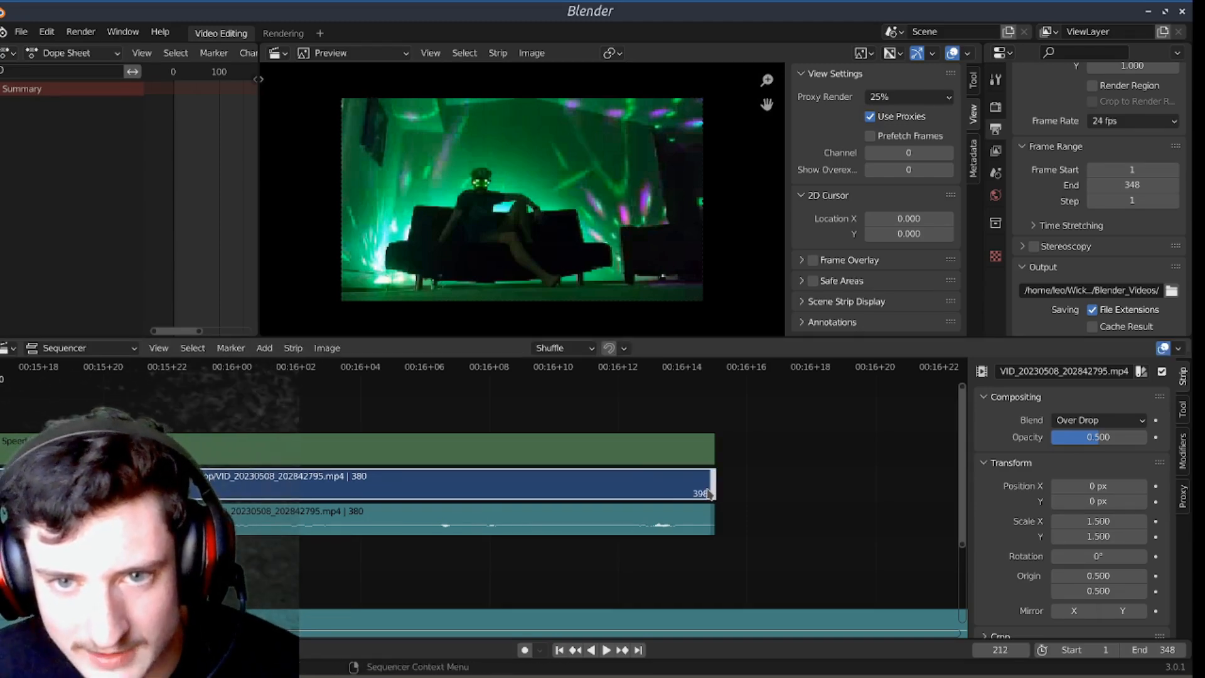
pyautogui.moveTo(694, 488); pyautogui.dragTo(698, 496)
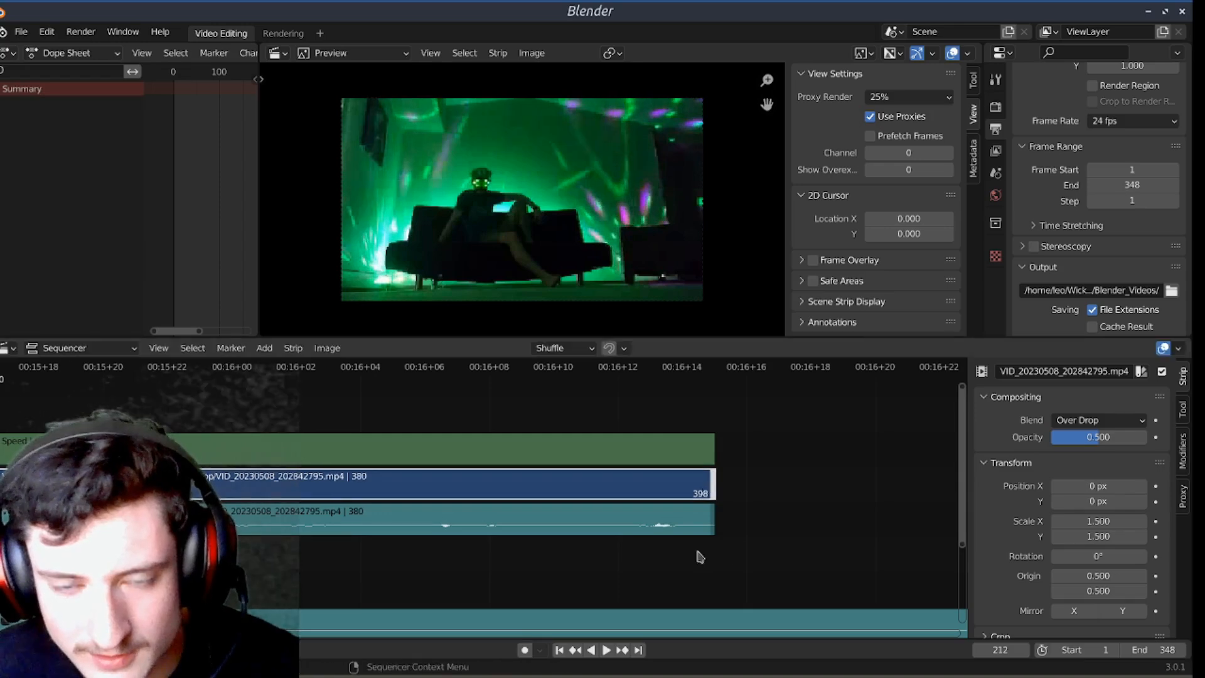
# Step: Select the VID_20230508_202842795.001 sound strip and play the extended footage from frame 17 to frame 88
pyautogui.click(695, 526)
pyautogui.scroll(-8, 488, 488)
pyautogui.scroll(-14, 488, 488)
pyautogui.moveTo(233, 490); pyautogui.dragTo(581, 508, button='middle')
pyautogui.scroll(-15, 581, 508)
pyautogui.moveTo(276, 482); pyautogui.dragTo(461, 488, button='middle')
pyautogui.scroll(5, 461, 487)
pyautogui.hotkey('shift', 'Left')
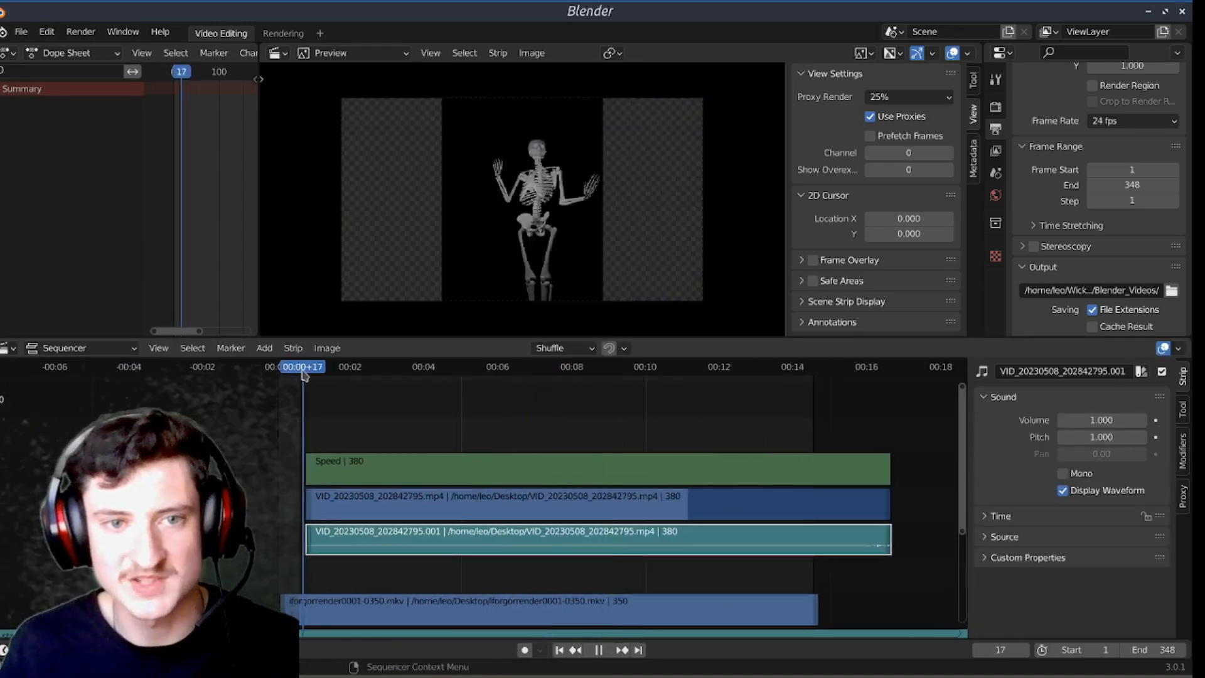
pyautogui.press('space')
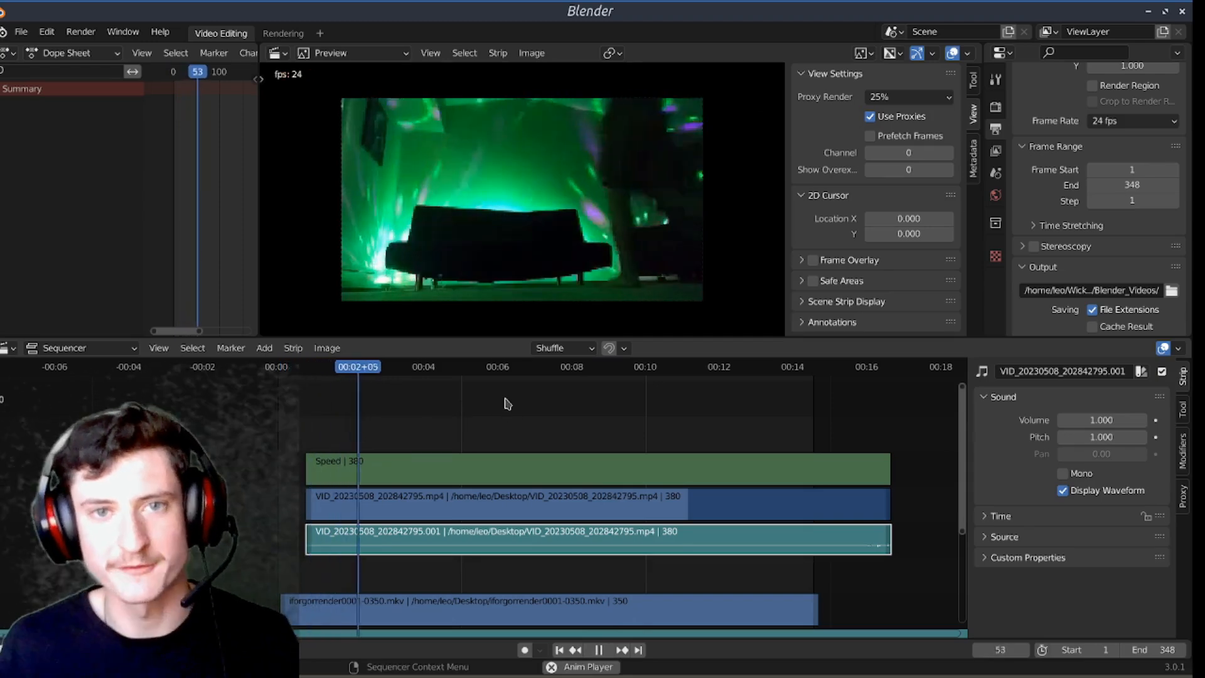
pyautogui.press('space')
# Step: Set the opacity of the Speed effect strip to 0.5, keeping its blend mode at Over Drop
pyautogui.click(600, 470)
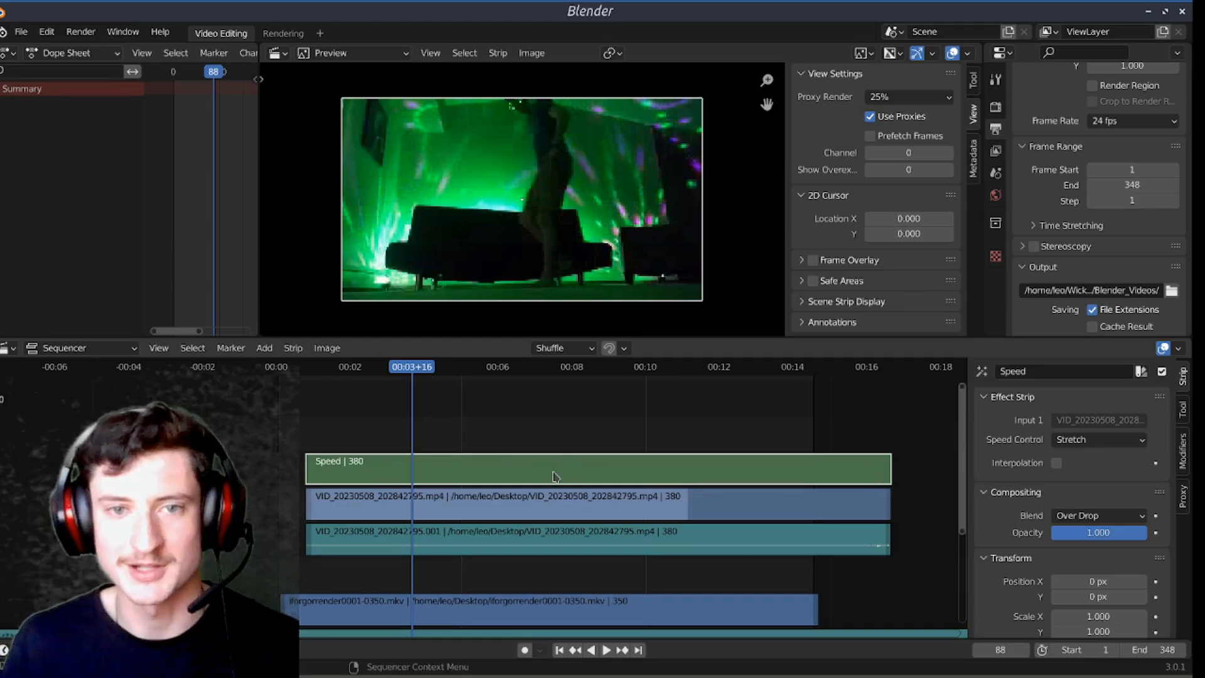
pyautogui.click(1099, 516)
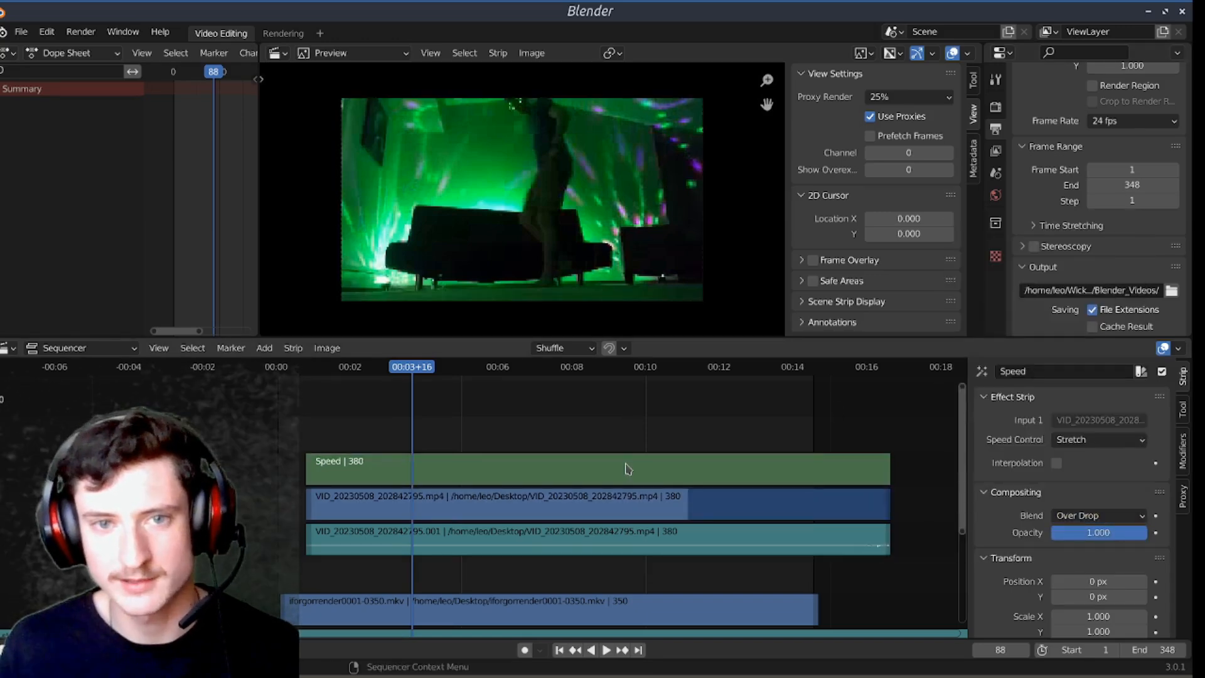
pyautogui.click(608, 508)
pyautogui.click(604, 473)
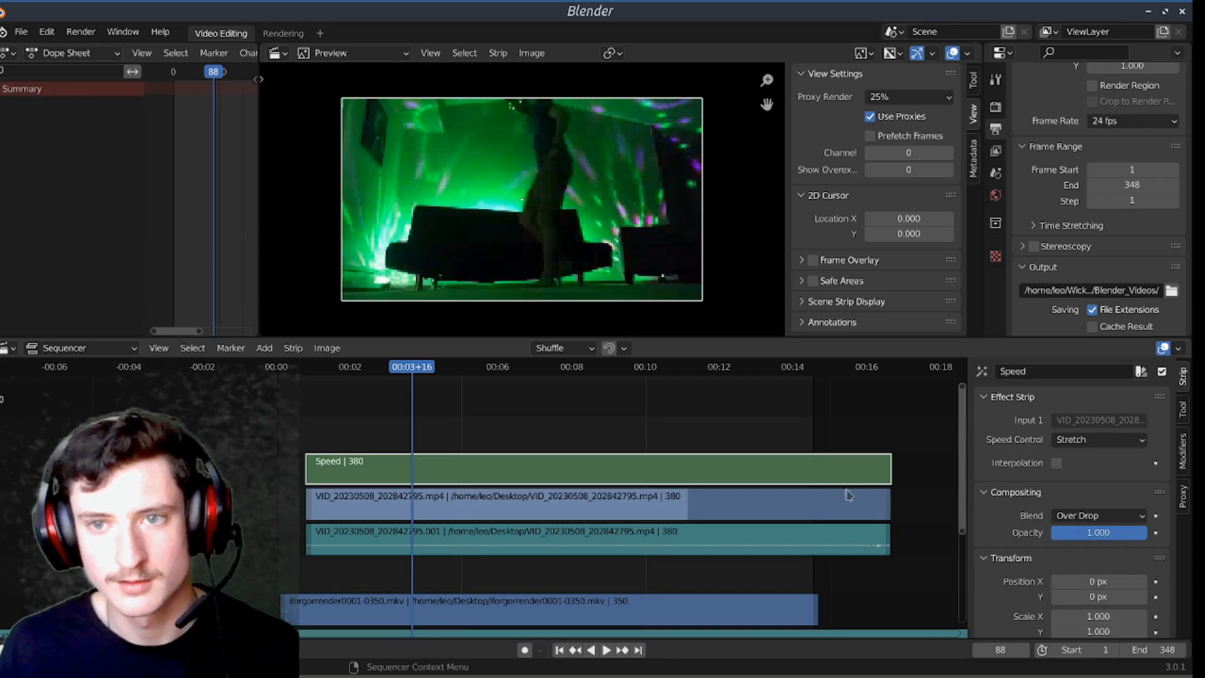
pyautogui.click(1108, 531)
pyautogui.write('0.5')
pyautogui.press('Return')
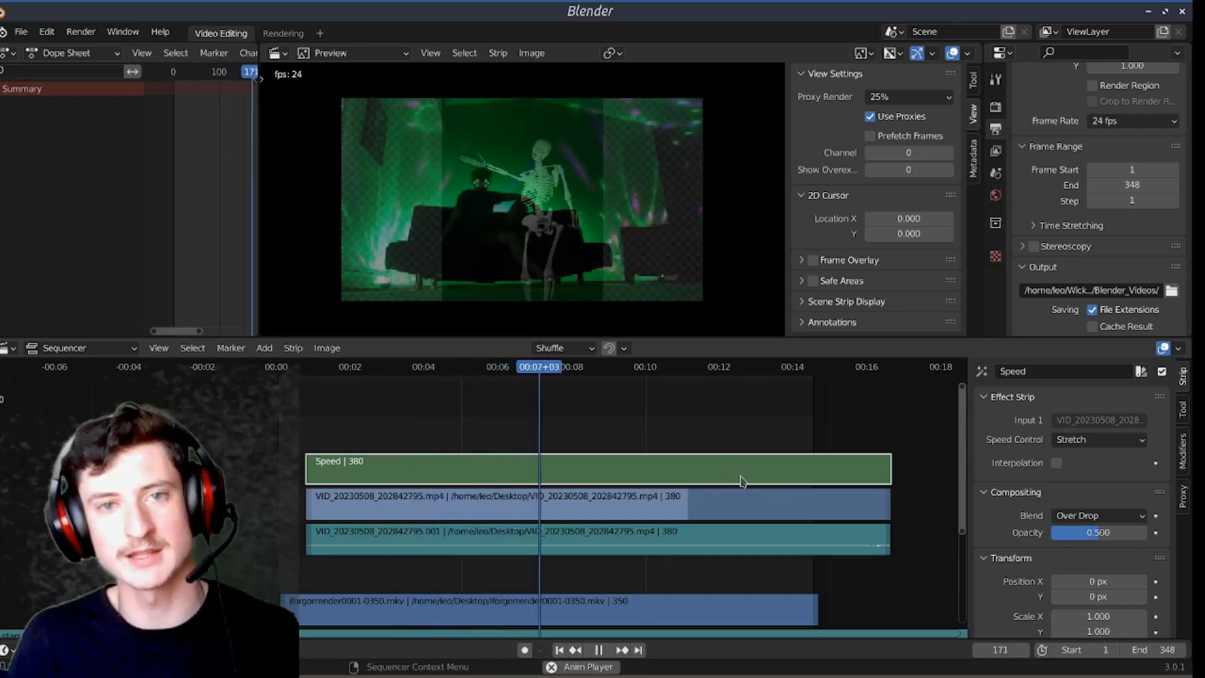
# Step: Watch the speed-adjusted footage play blended over the skeleton and stop the playback
pyautogui.scroll(-5, 740, 394)
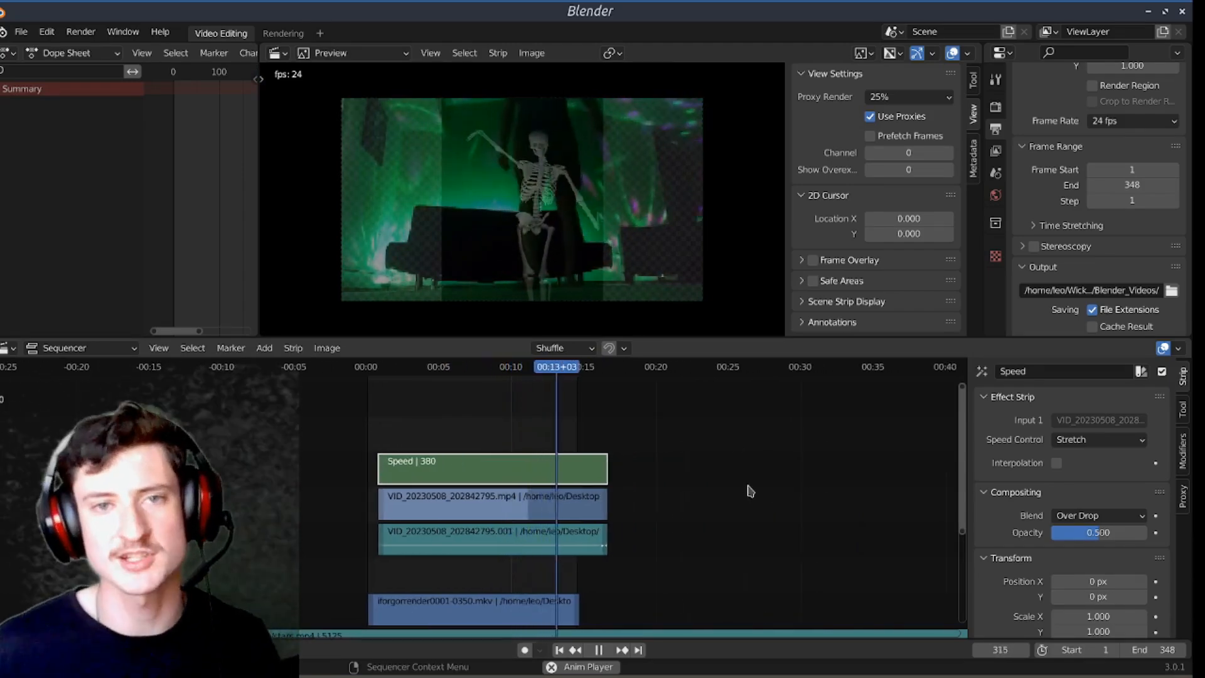
pyautogui.moveTo(745, 463); pyautogui.dragTo(654, 459, button='middle')
pyautogui.press('space')
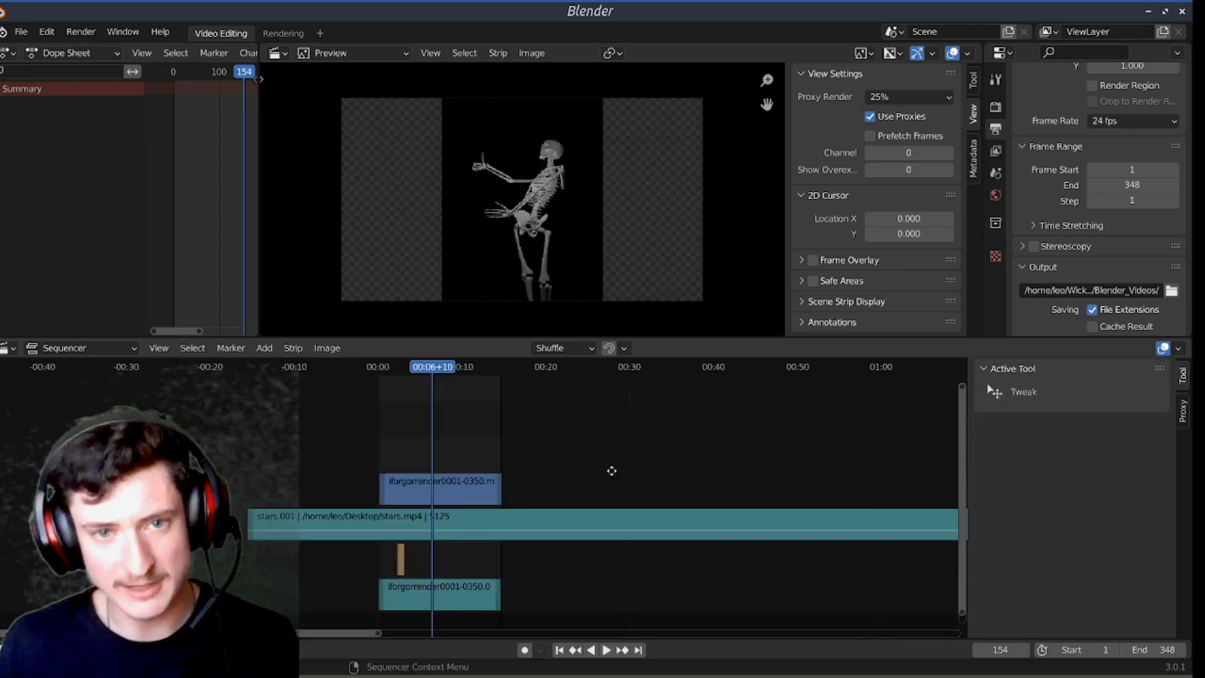
# Step: Set the stars.001 sound strip's volume to 0.5 and play the sequence up to frame 210 to check it
pyautogui.moveTo(611, 470); pyautogui.dragTo(642, 472, button='middle')
pyautogui.scroll(20, 616, 480)
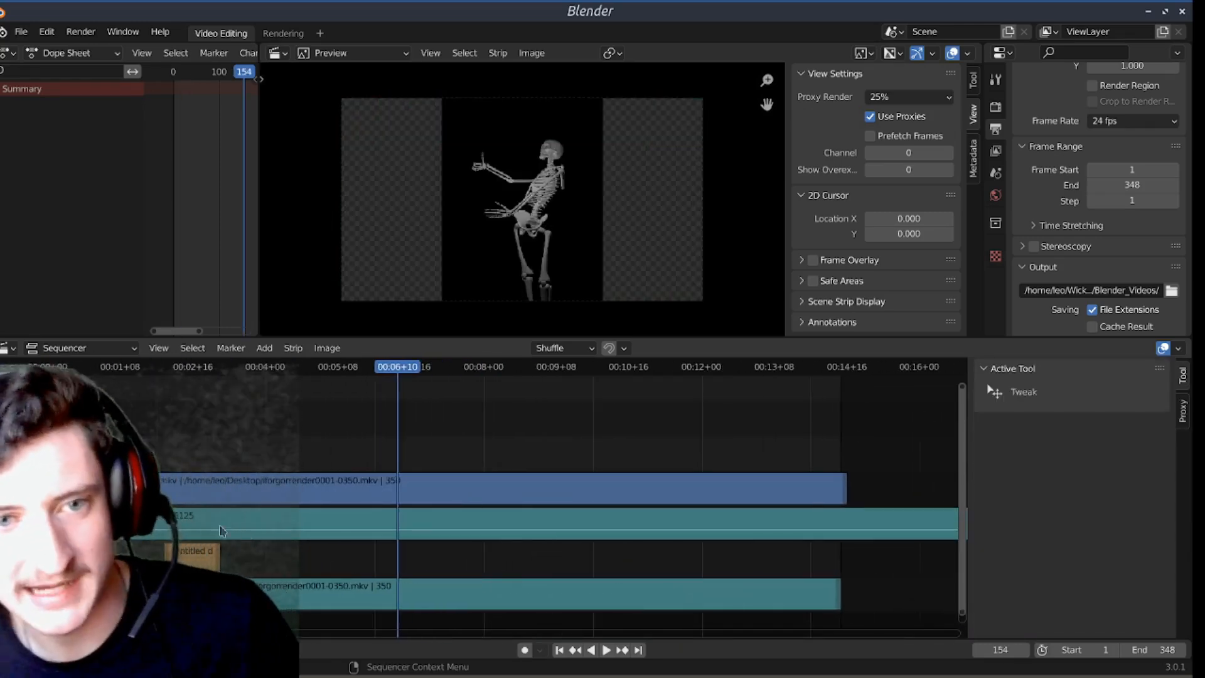
pyautogui.click(280, 533)
pyautogui.click(1111, 421)
pyautogui.write('0.5')
pyautogui.press('Return')
pyautogui.press('space')
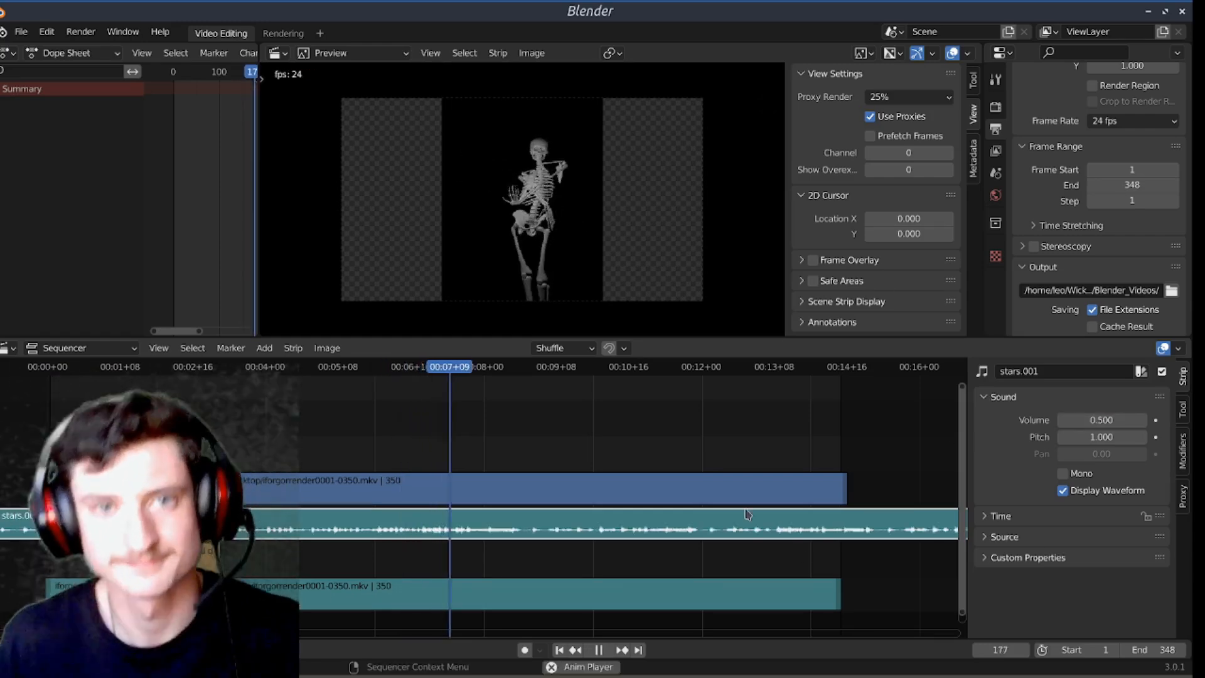
pyautogui.press('space')
# Step: Check the scene's resolution, frame rate and frame range settings, and move the playhead to frame 280
pyautogui.scroll(-5, 356, 449)
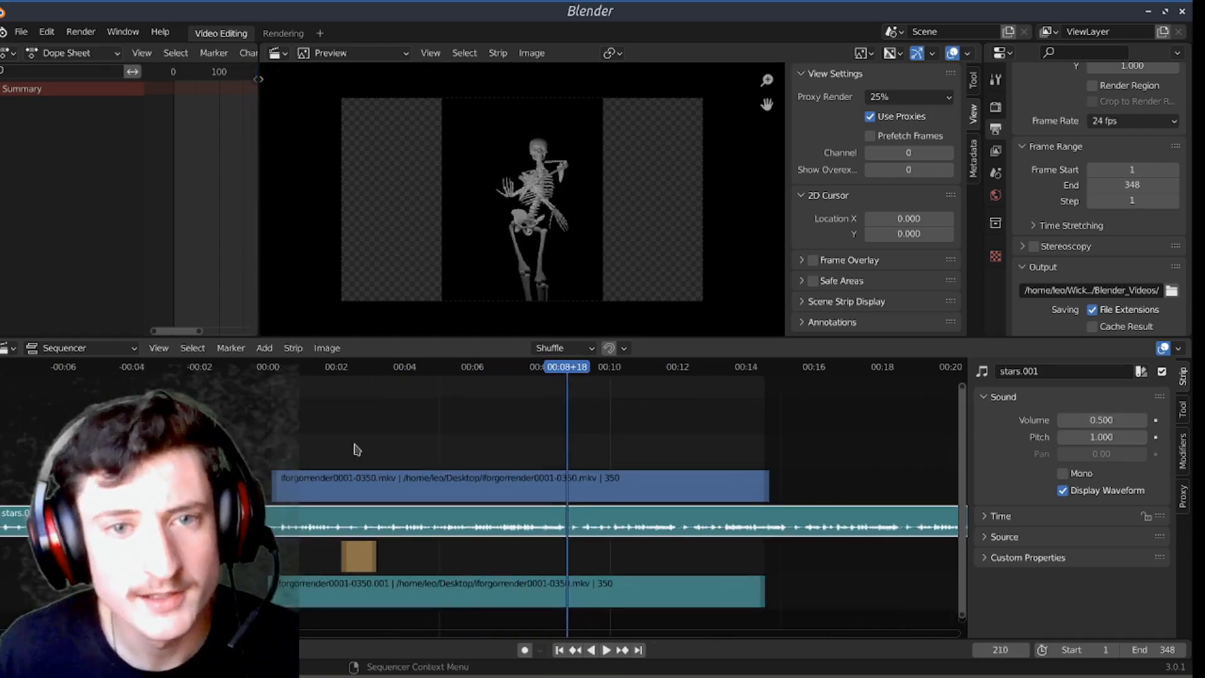
pyautogui.moveTo(488, 425); pyautogui.dragTo(428, 448, button='middle')
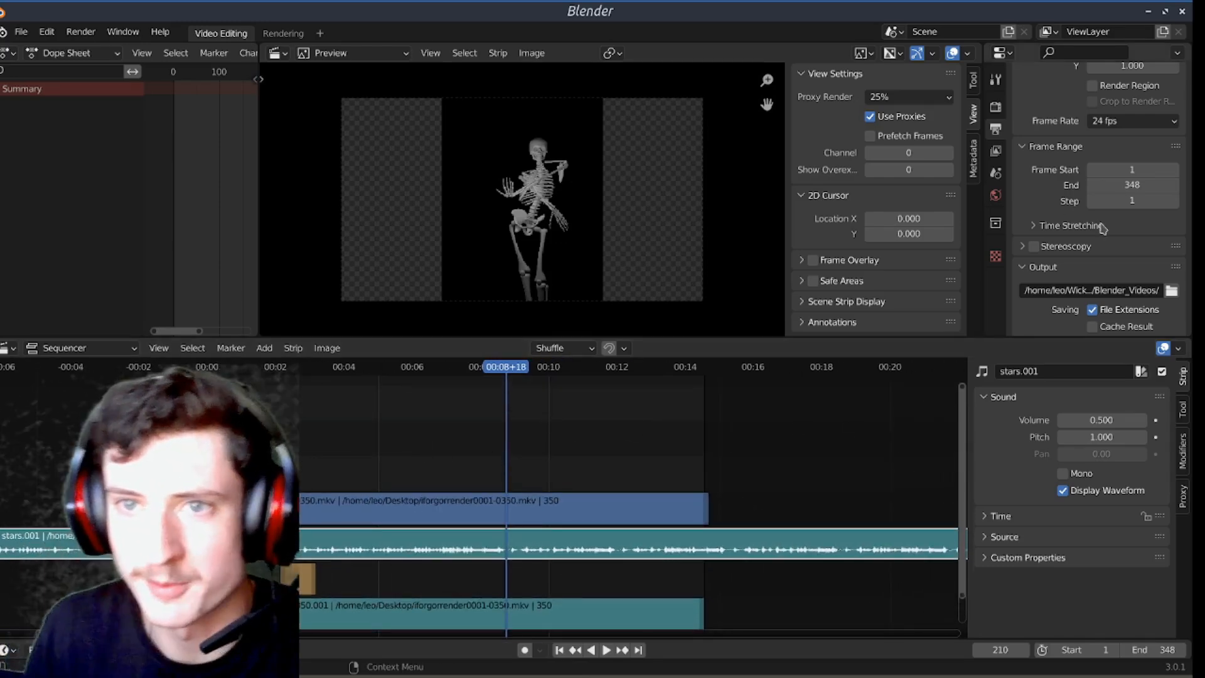
pyautogui.scroll(4, 1067, 233)
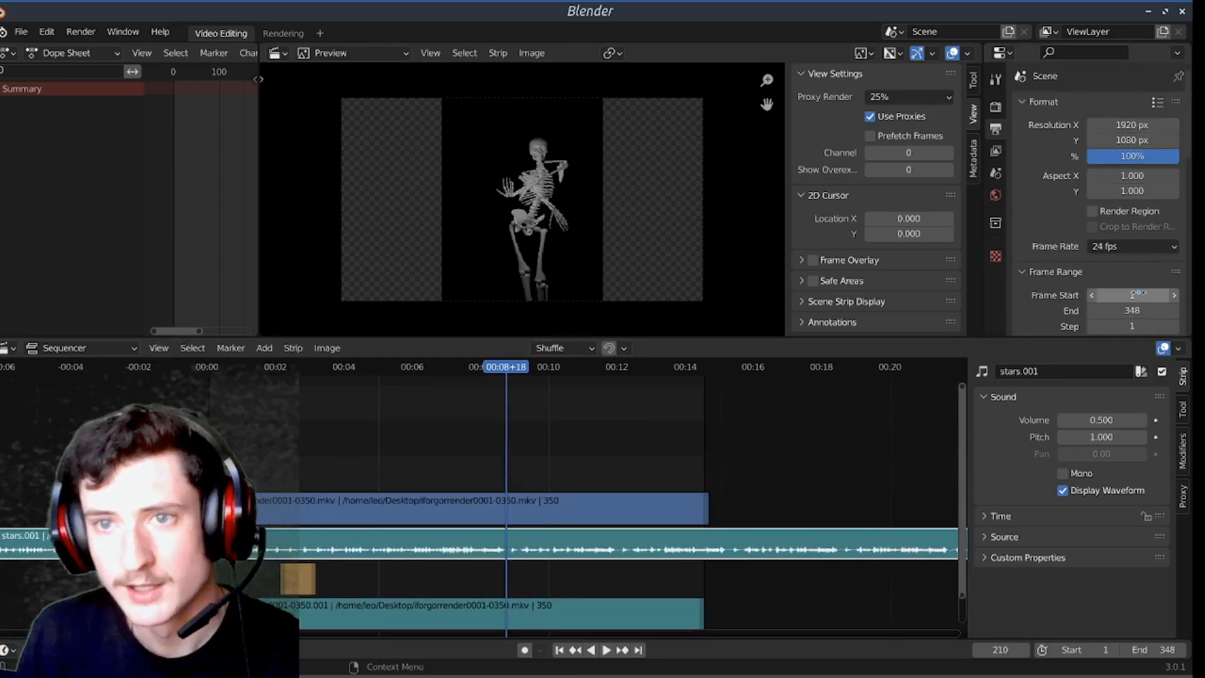
pyautogui.scroll(-4, 1056, 230)
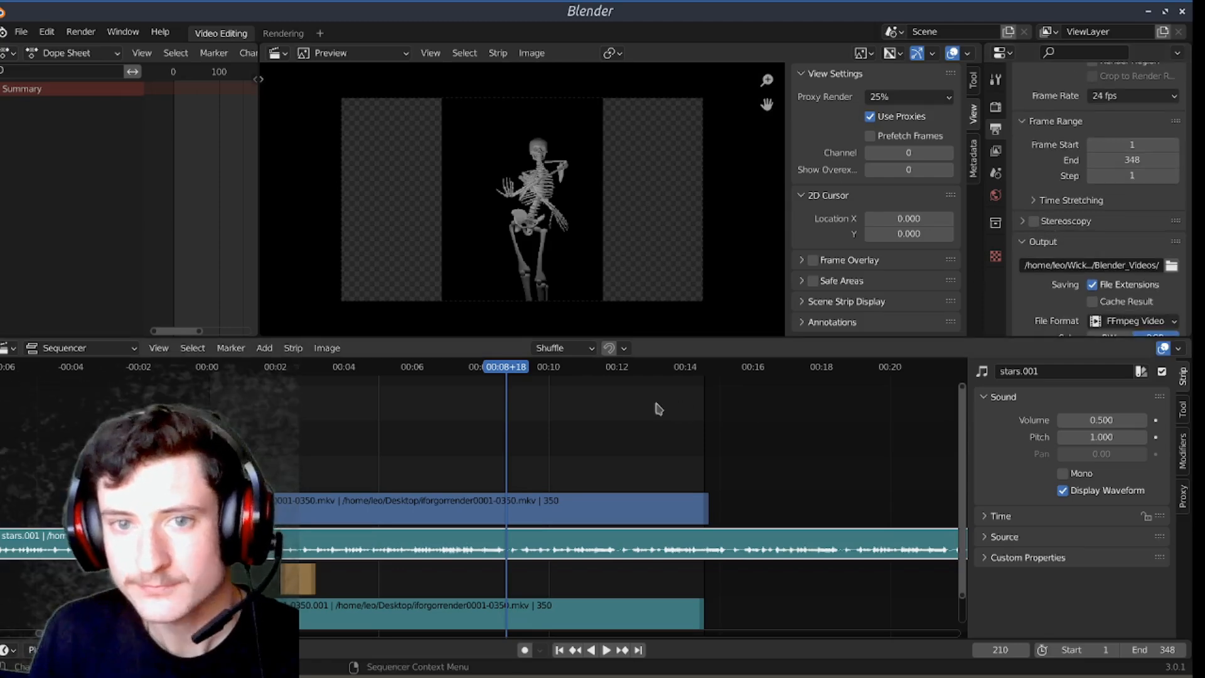
pyautogui.moveTo(512, 371); pyautogui.dragTo(605, 430)
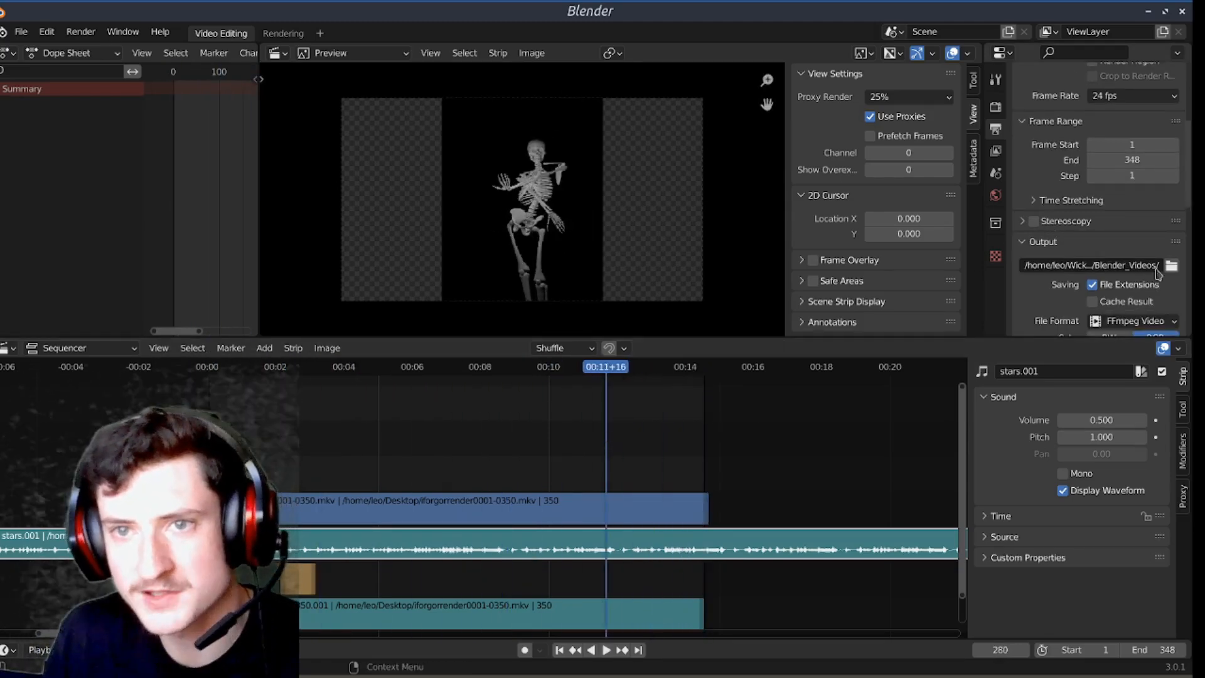
# Step: Browse the Blender_Videos output folder for the render and close the file browser without choosing anything
pyautogui.scroll(-3, 1133, 245)
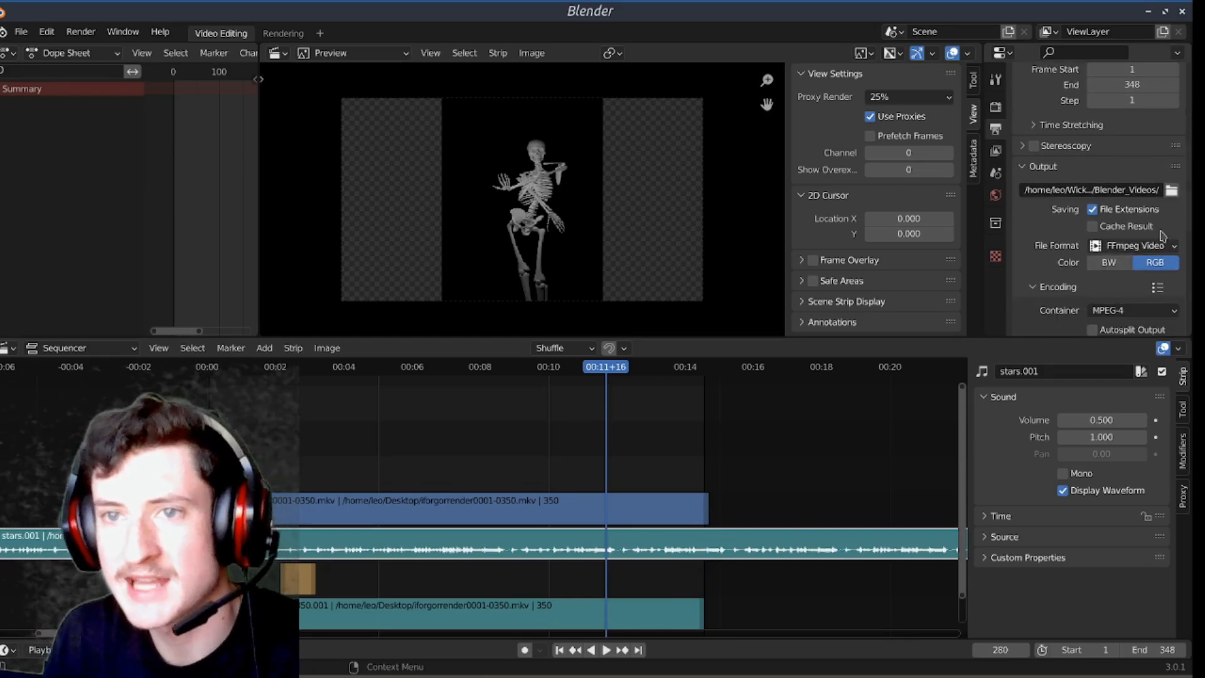
pyautogui.click(1172, 191)
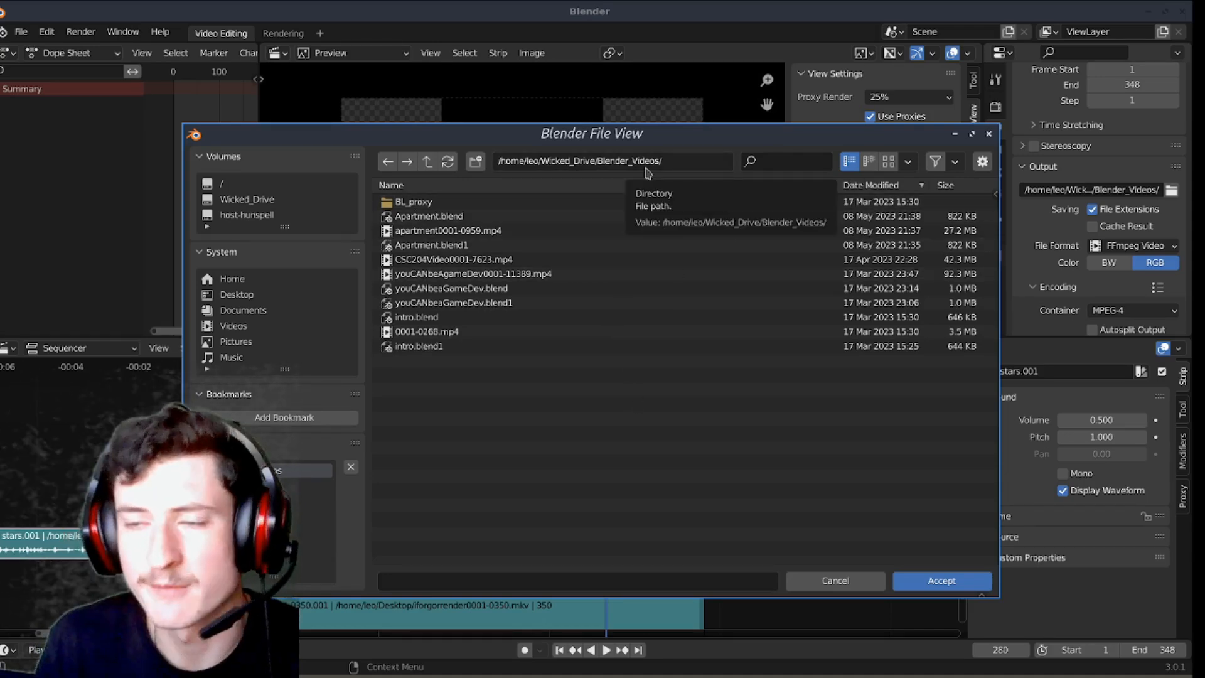
pyautogui.click(836, 581)
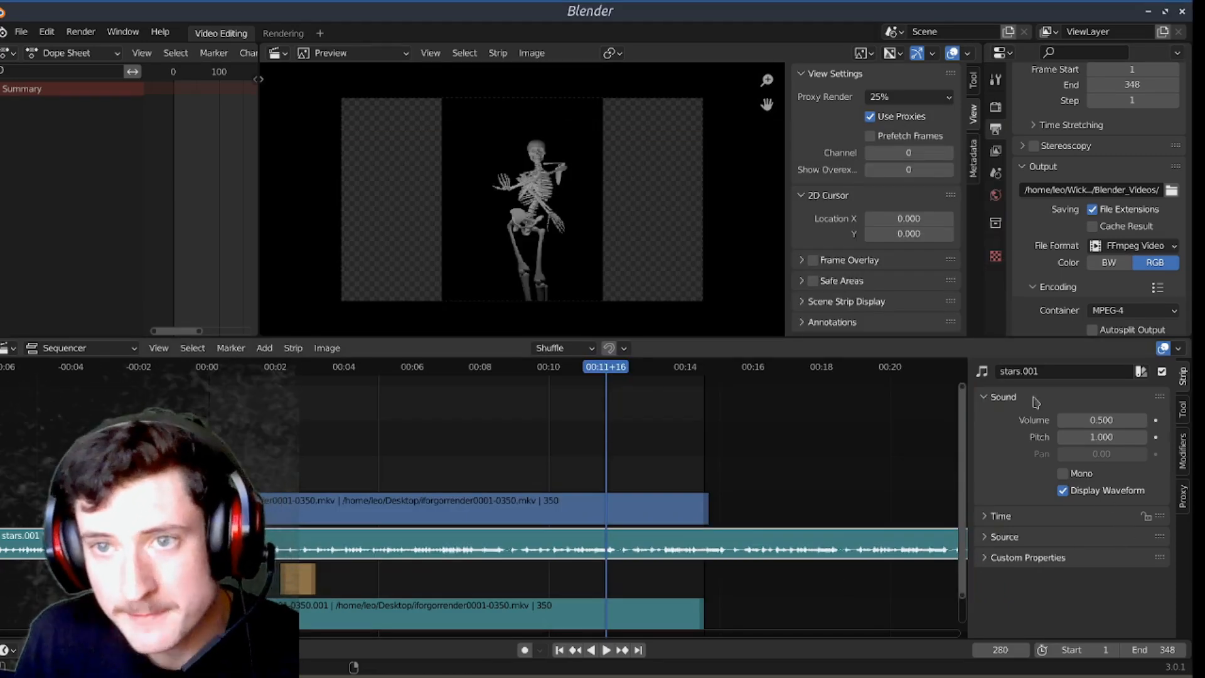
# Step: Set the output file format to FFmpeg Video and look through the available encoding containers, keeping MPEG-4
pyautogui.scroll(-1, 1129, 242)
pyautogui.click(1137, 221)
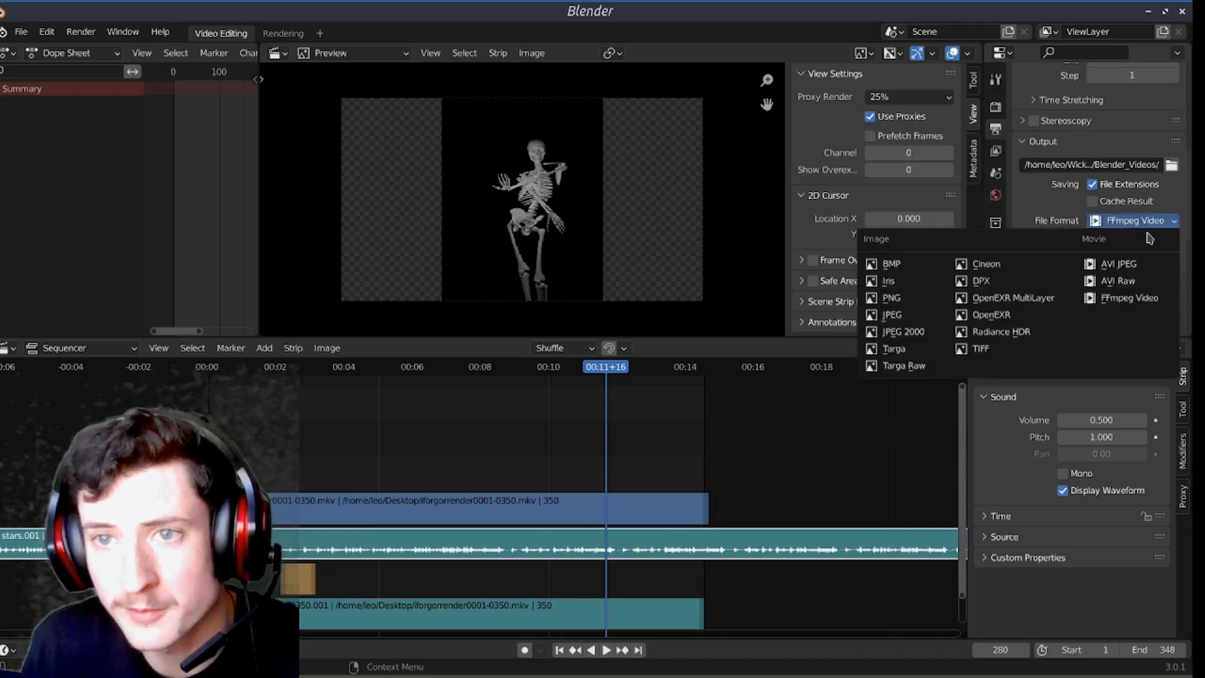
pyautogui.click(1130, 297)
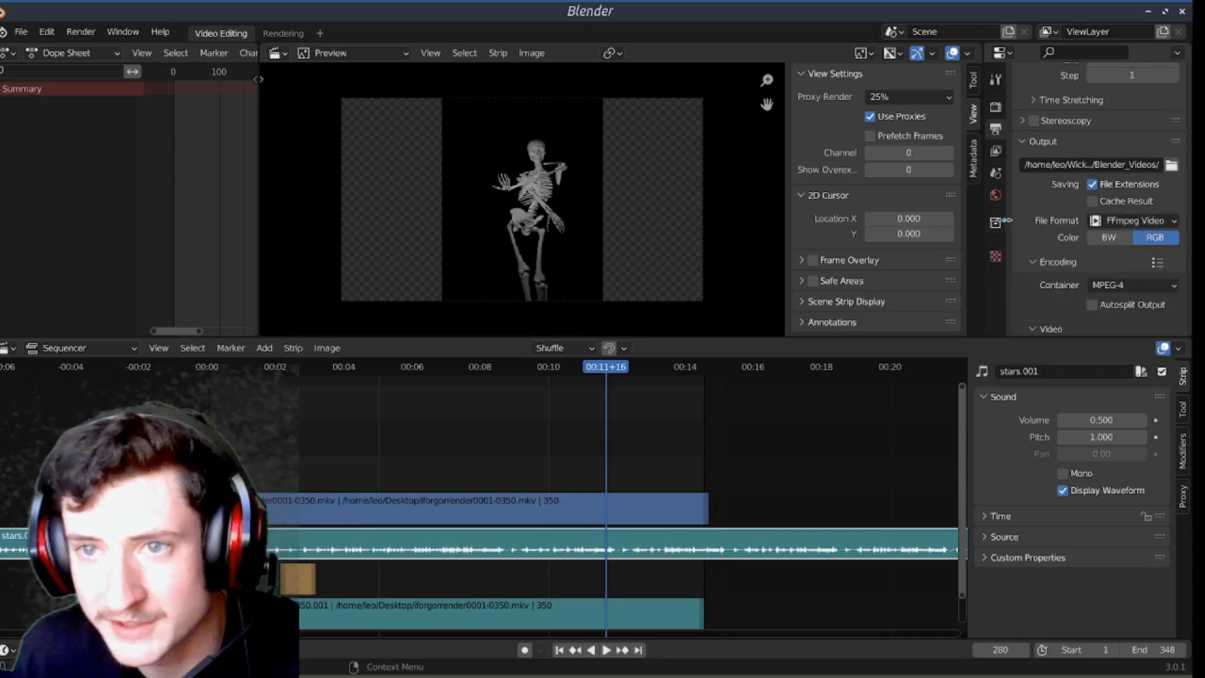
pyautogui.scroll(-2, 1045, 229)
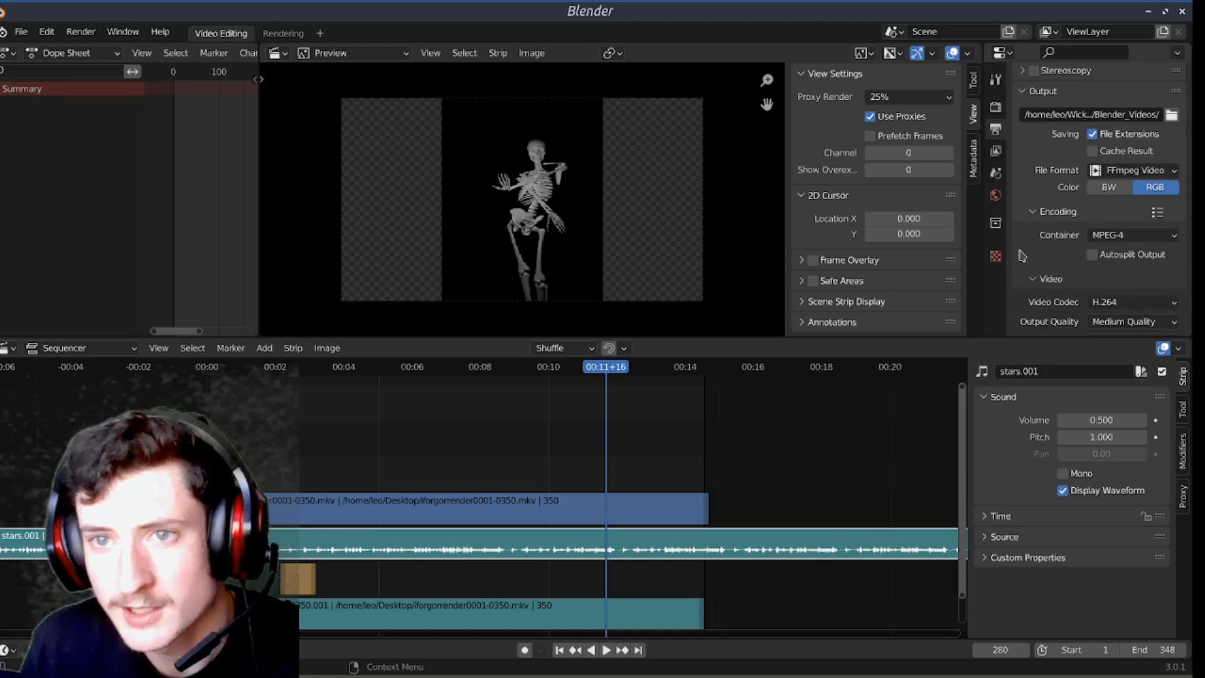
pyautogui.click(1161, 240)
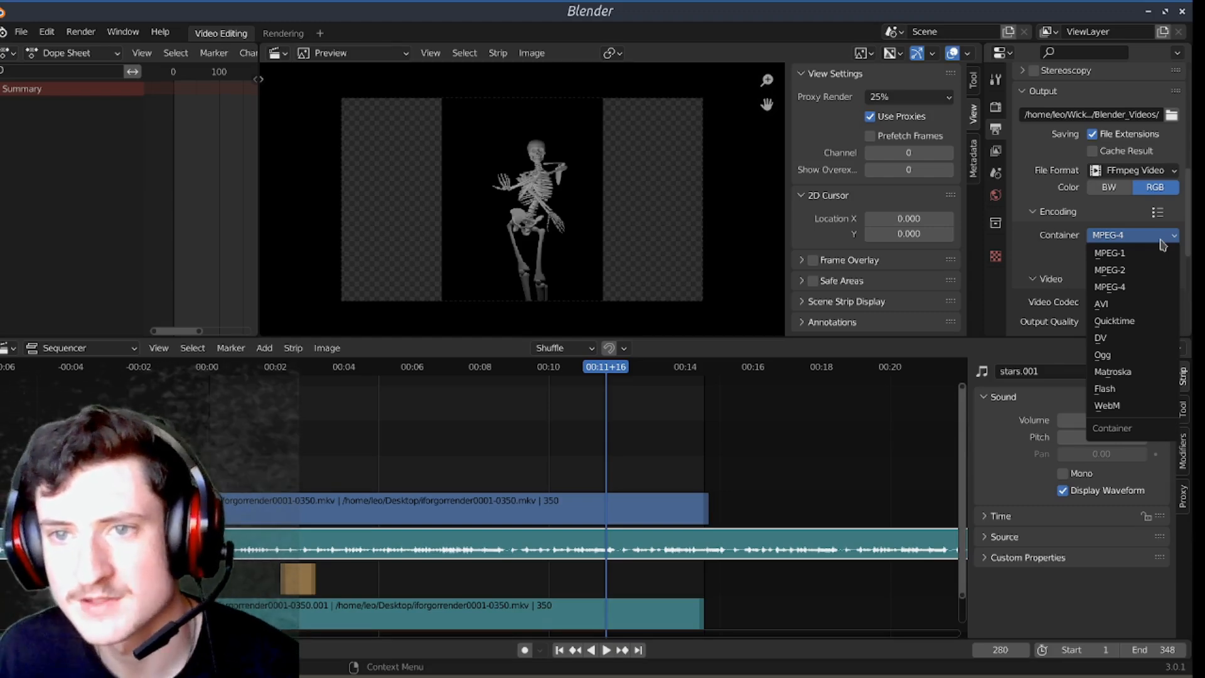
pyautogui.click(1161, 240)
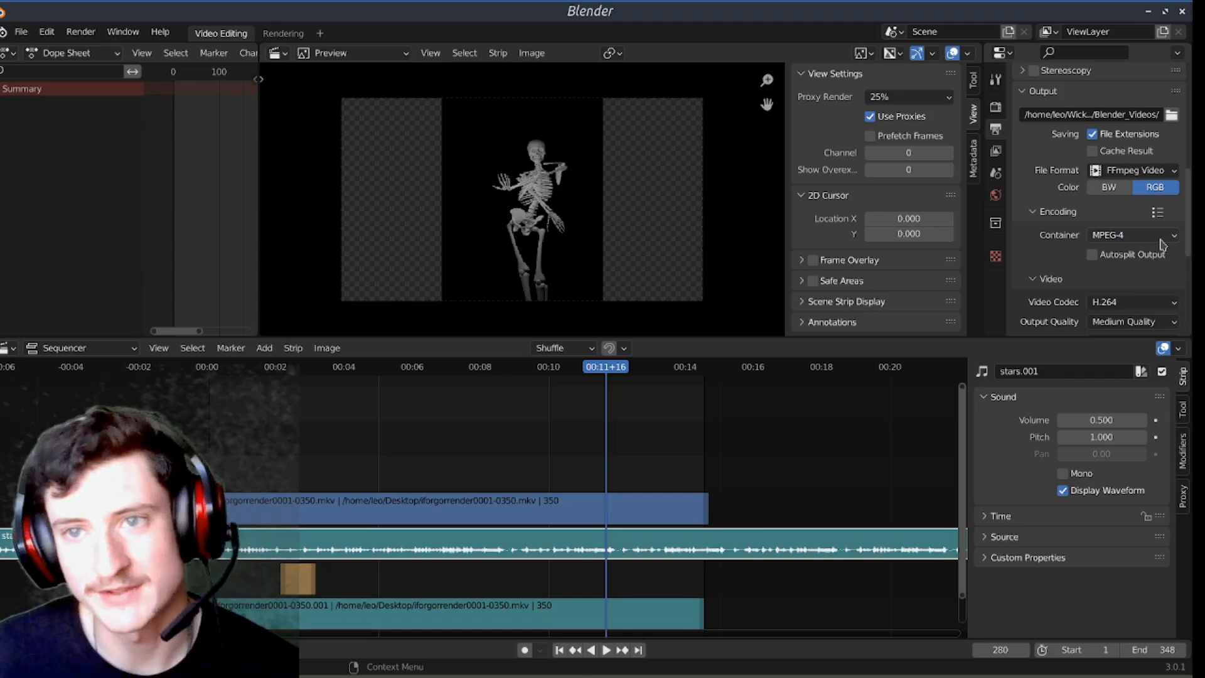
# Step: Review the video encoding settings, try No Audio as the audio codec, and set the codec to MP3
pyautogui.scroll(-2, 1045, 214)
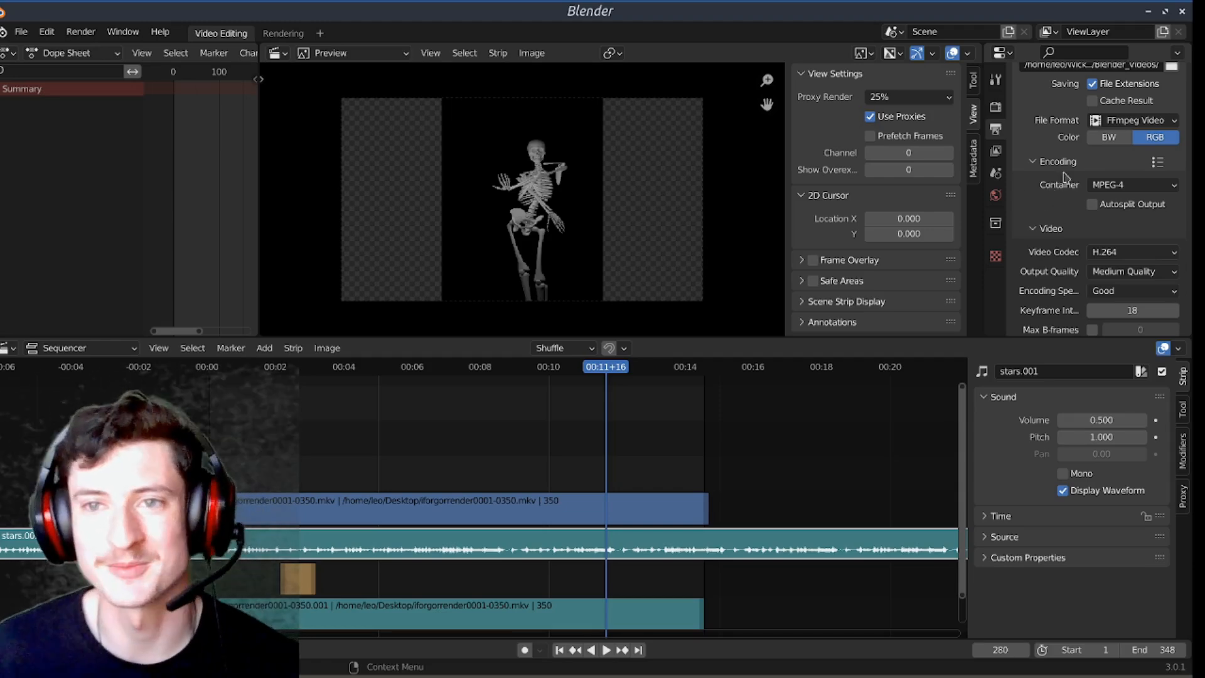
pyautogui.scroll(1, 1063, 215)
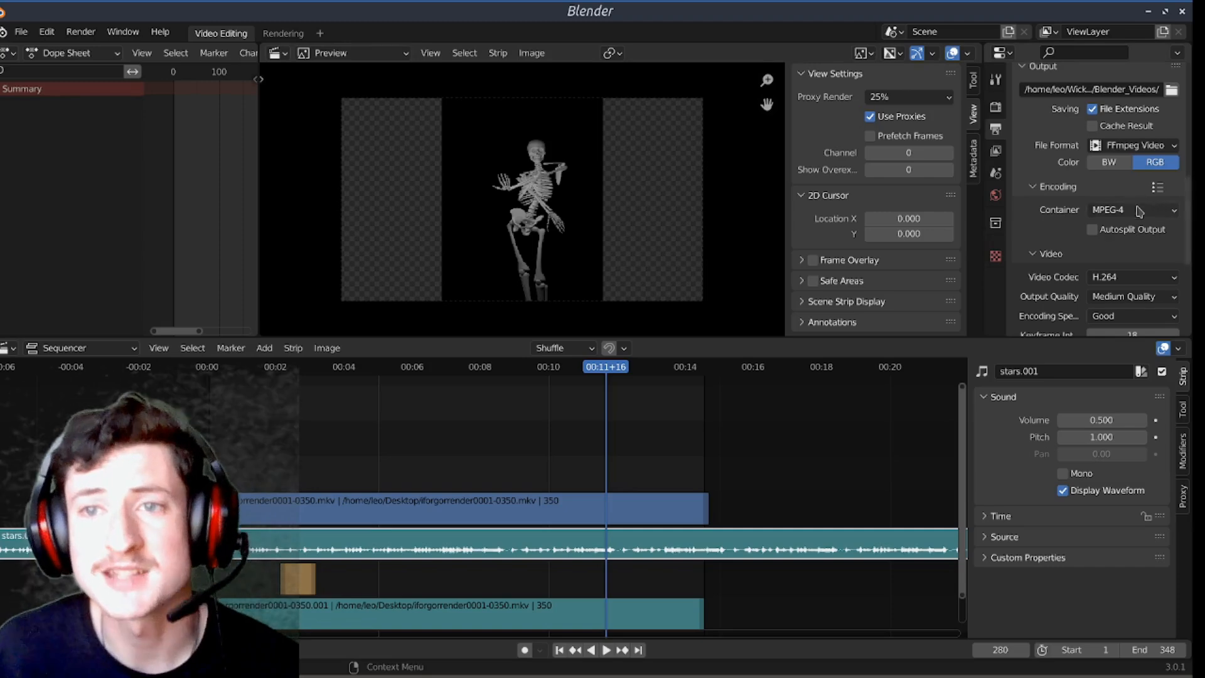
pyautogui.scroll(-2, 1067, 210)
pyautogui.scroll(-2, 1070, 195)
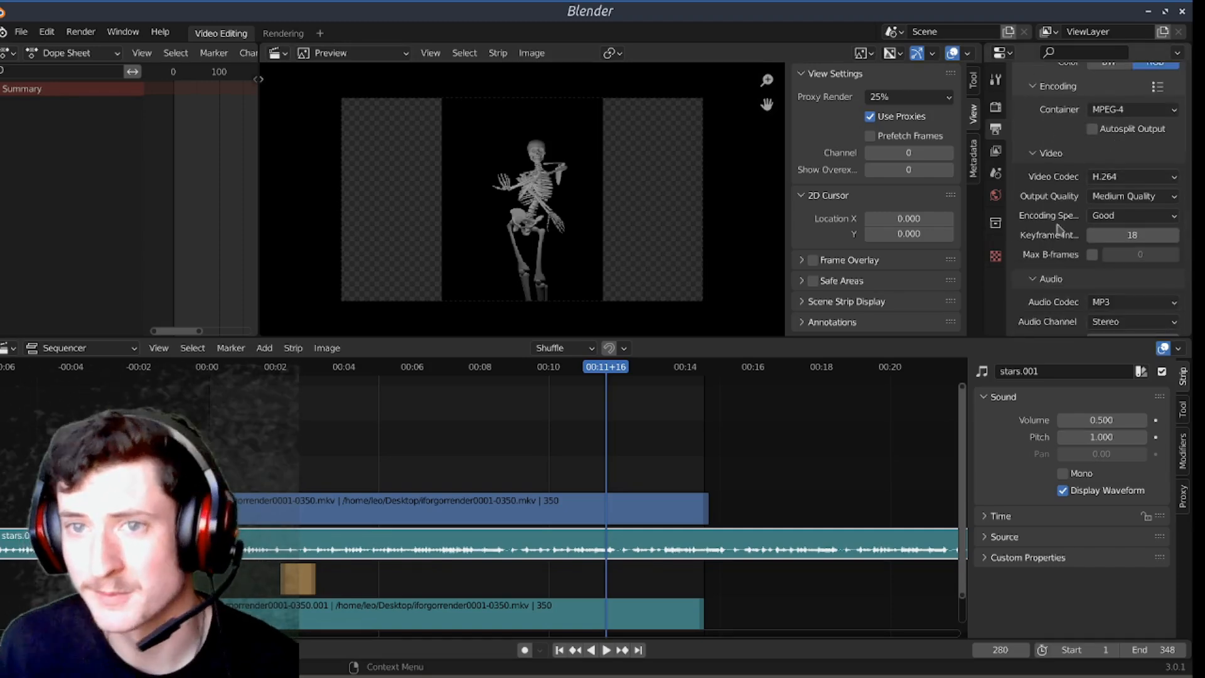
pyautogui.scroll(-2, 1055, 173)
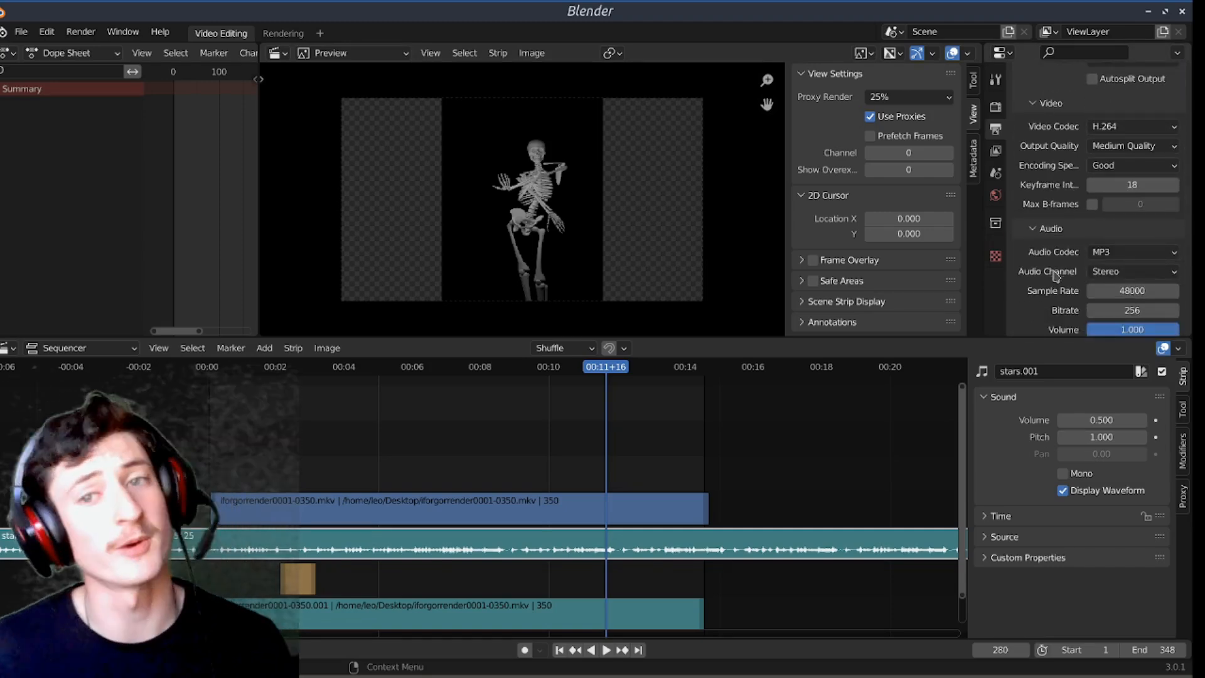
pyautogui.click(1108, 252)
pyautogui.click(1106, 270)
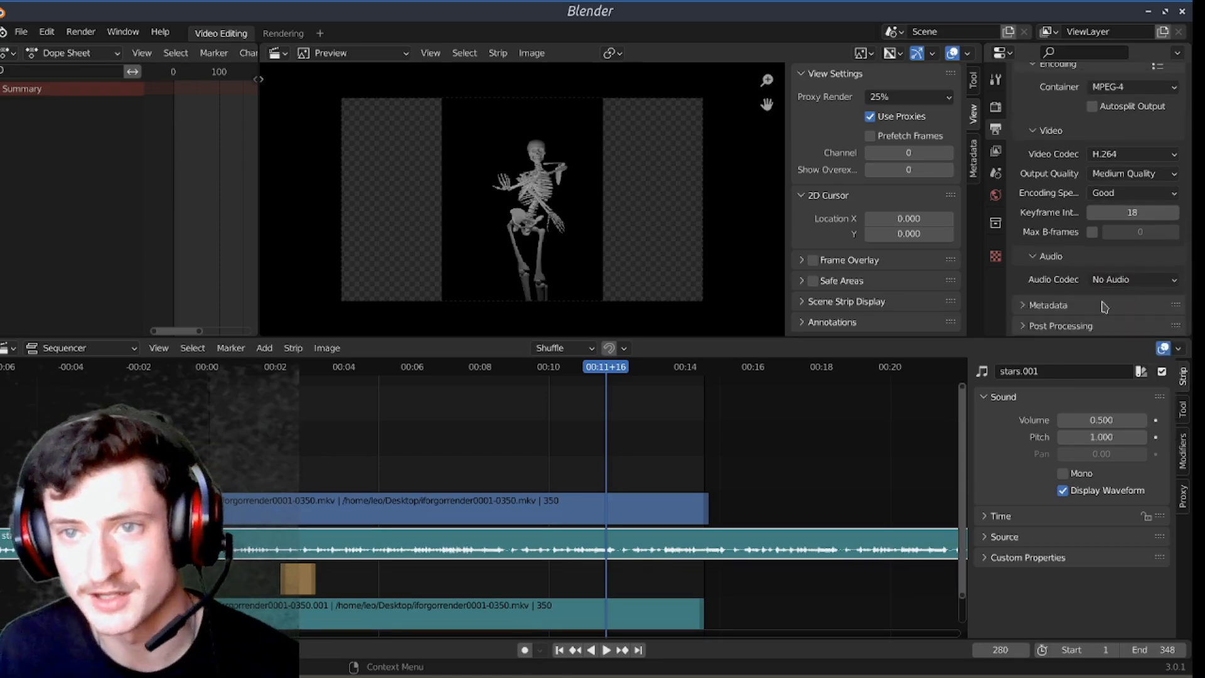
pyautogui.click(1112, 281)
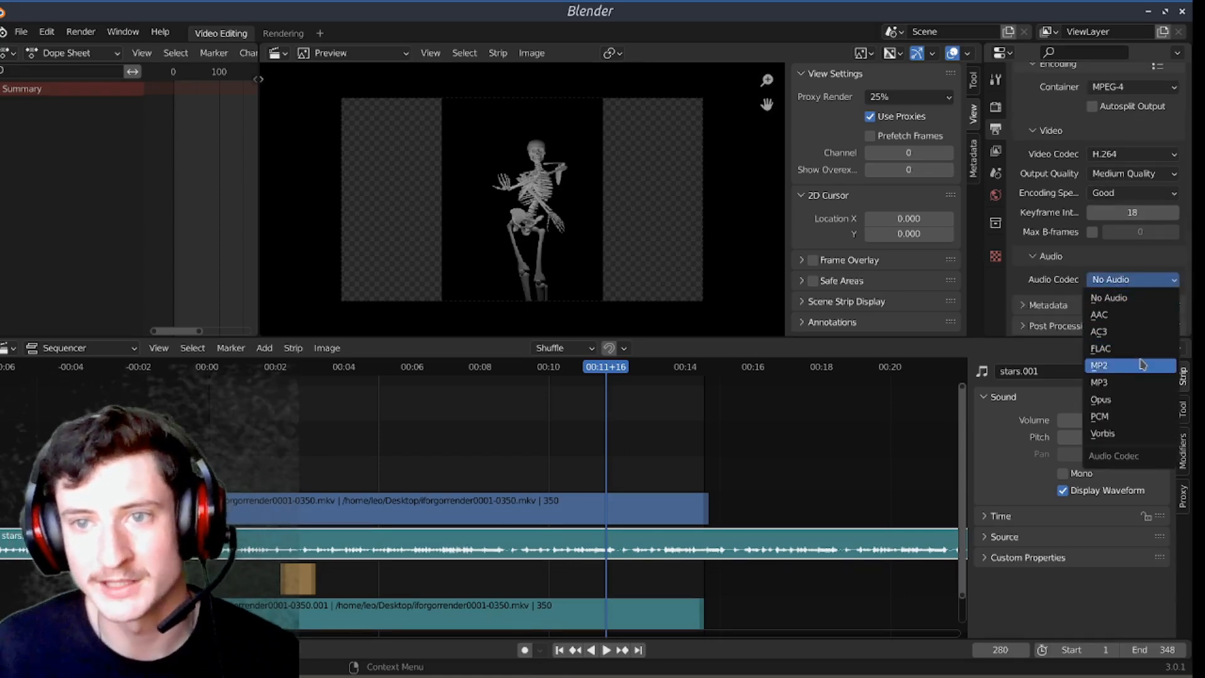
pyautogui.click(1141, 383)
pyautogui.scroll(-2, 1056, 251)
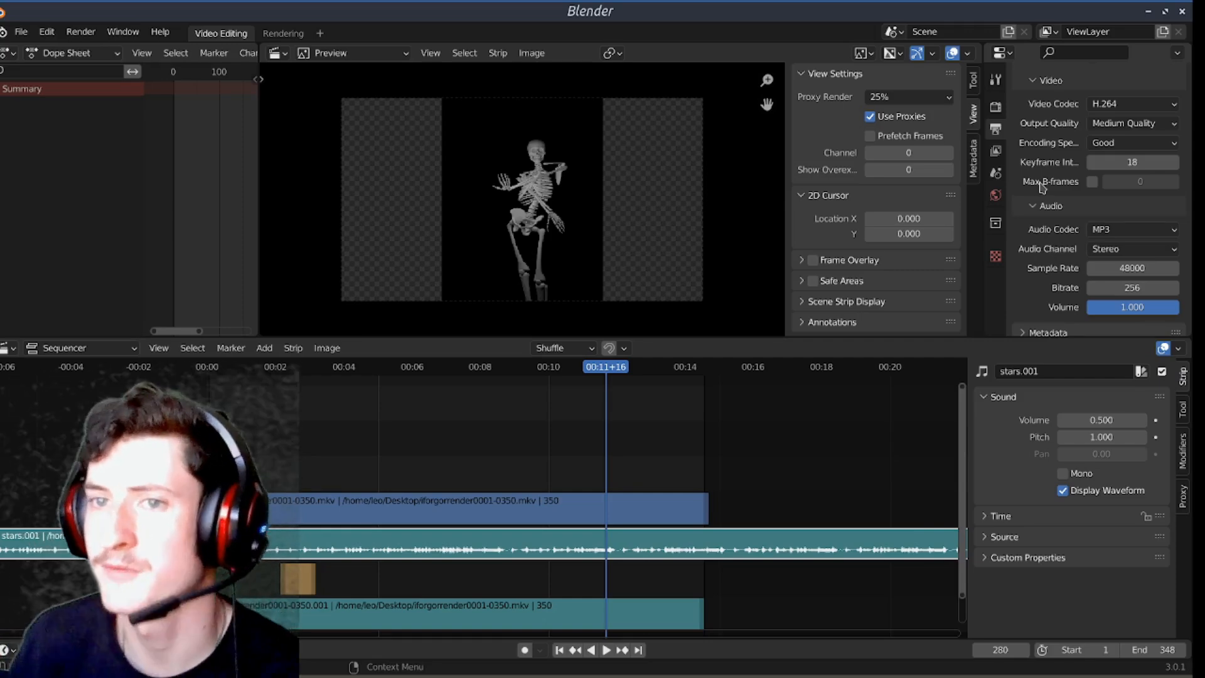
pyautogui.scroll(-1, 1049, 218)
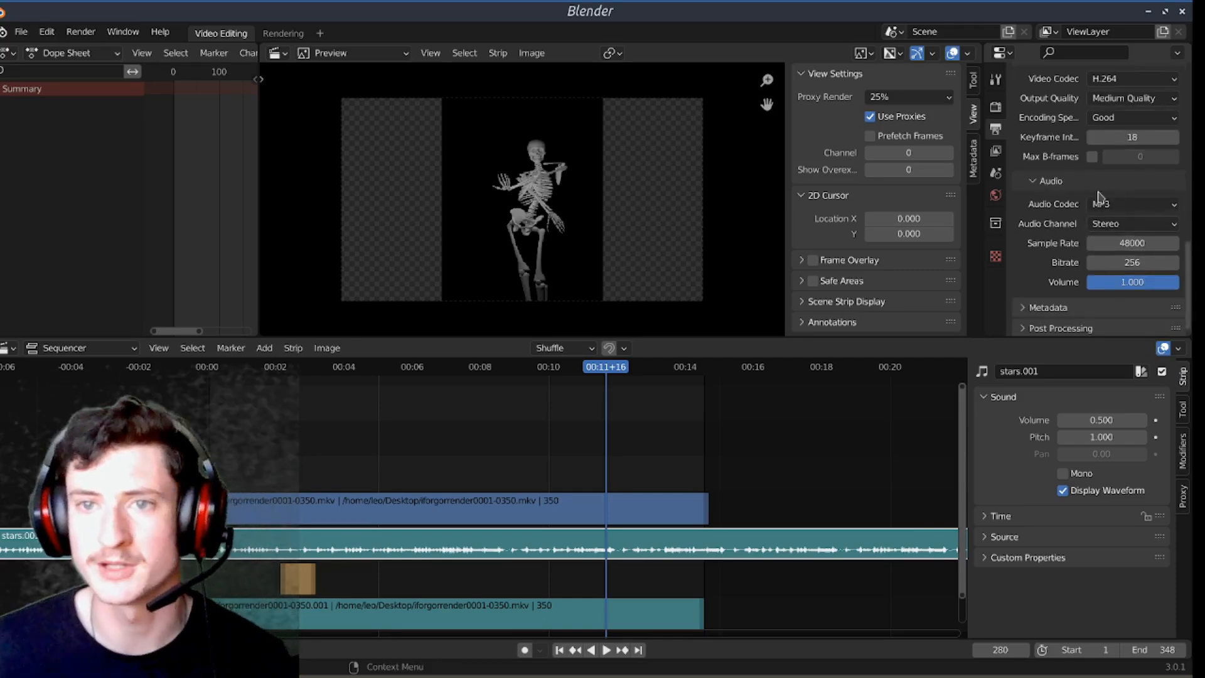
# Step: Render the whole animation, view the frames in the render window, and minimise that window
pyautogui.scroll(10, 1106, 246)
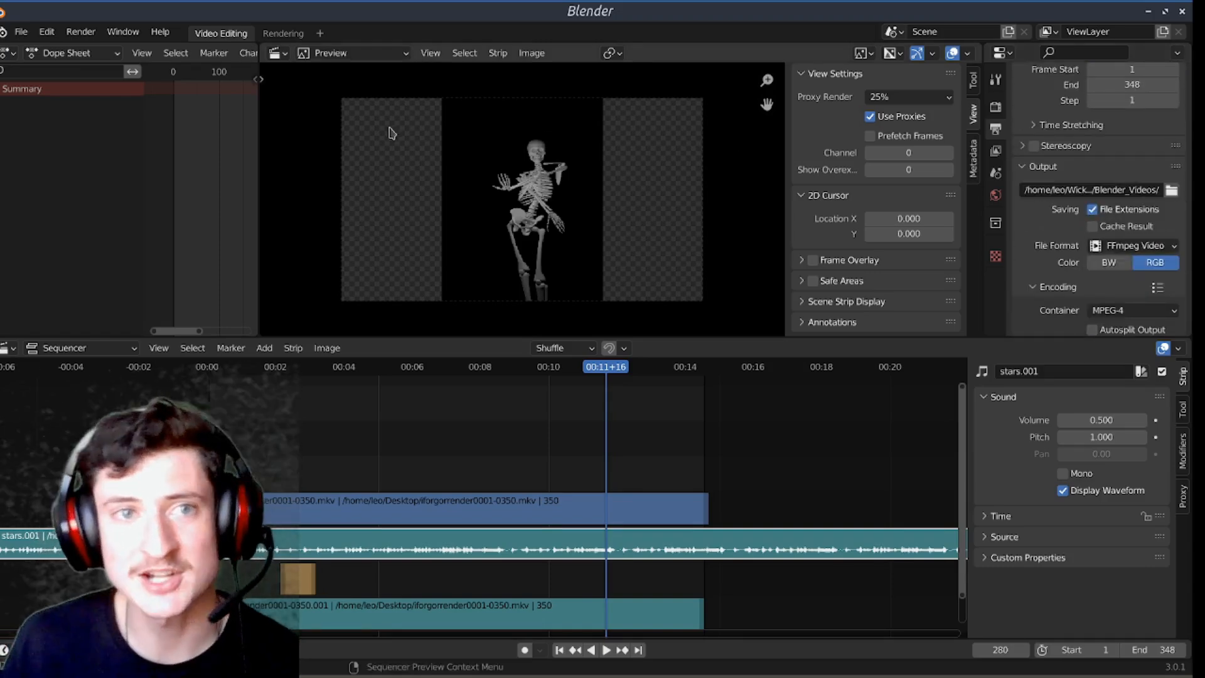
pyautogui.click(81, 32)
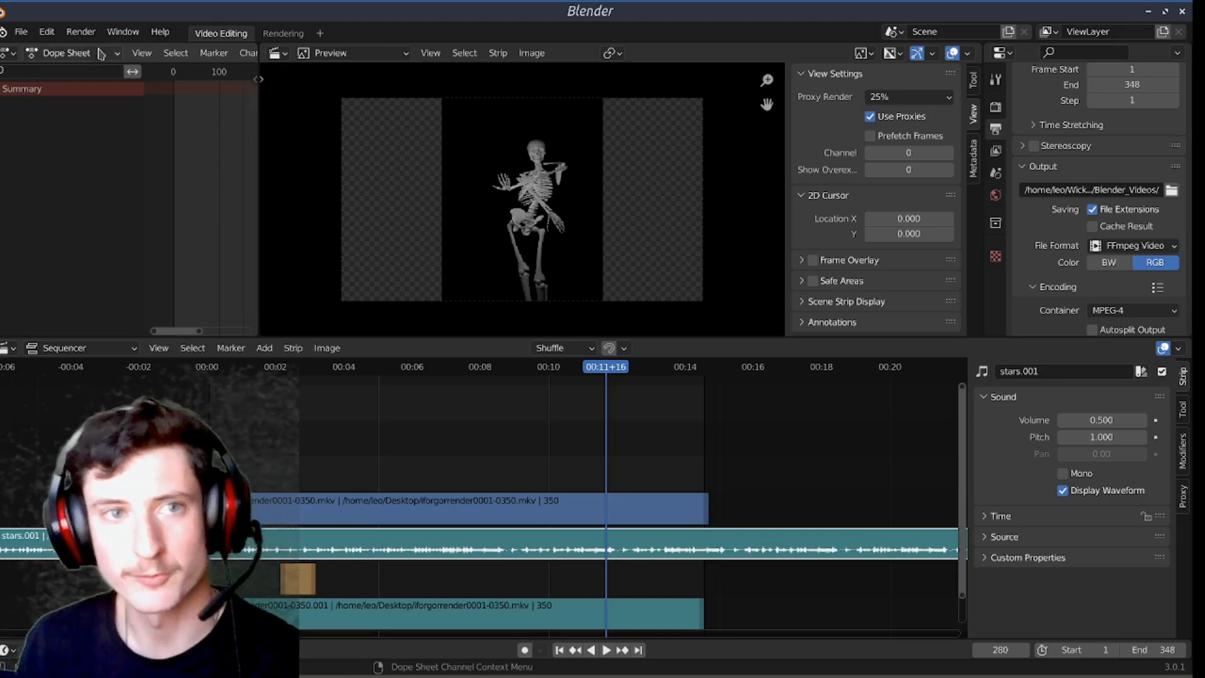
pyautogui.click(80, 32)
pyautogui.click(125, 65)
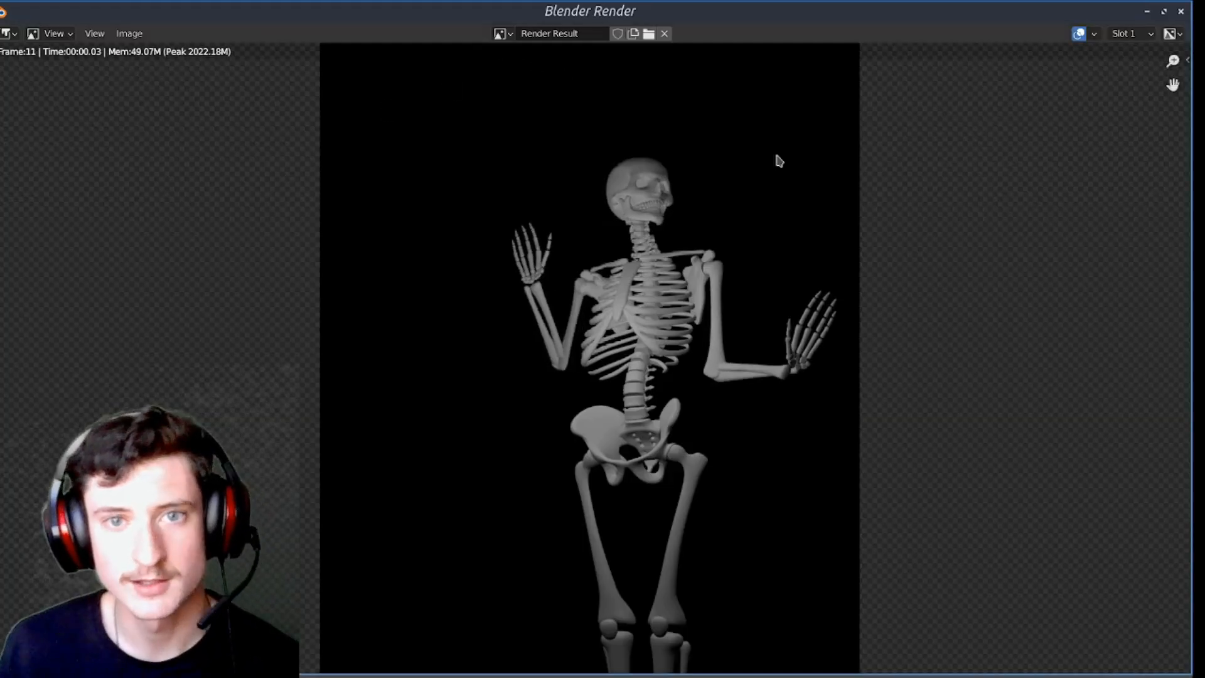
pyautogui.scroll(-4, 707, 262)
pyautogui.scroll(2, 709, 268)
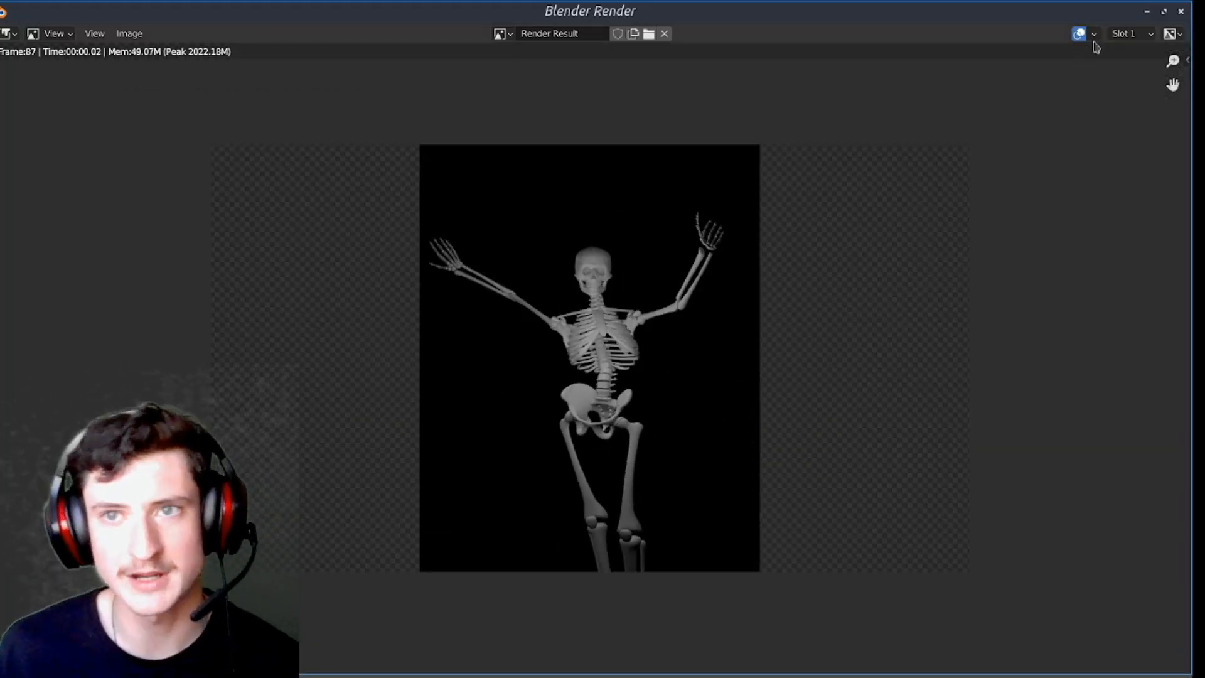
pyautogui.click(1147, 12)
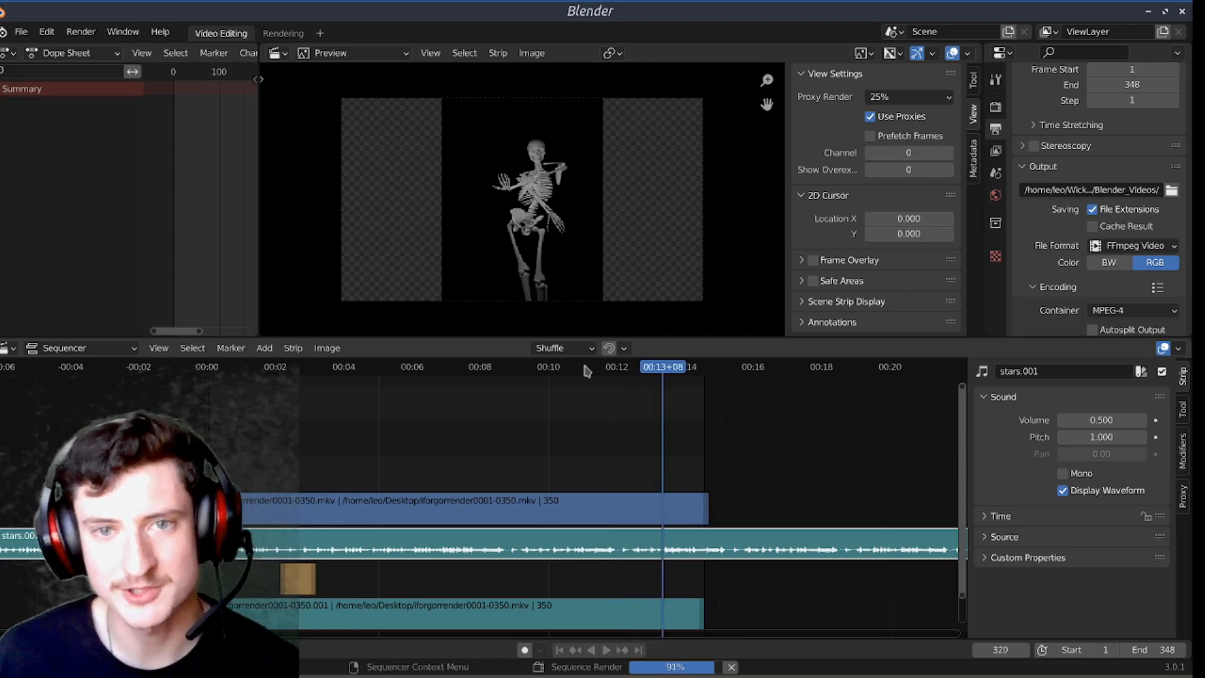
# Step: Switch to the file manager, go to the Blender_Videos folder on Wicked_Drive, and play the rendered 0001-0348.mp4
pyautogui.click(31, 666)
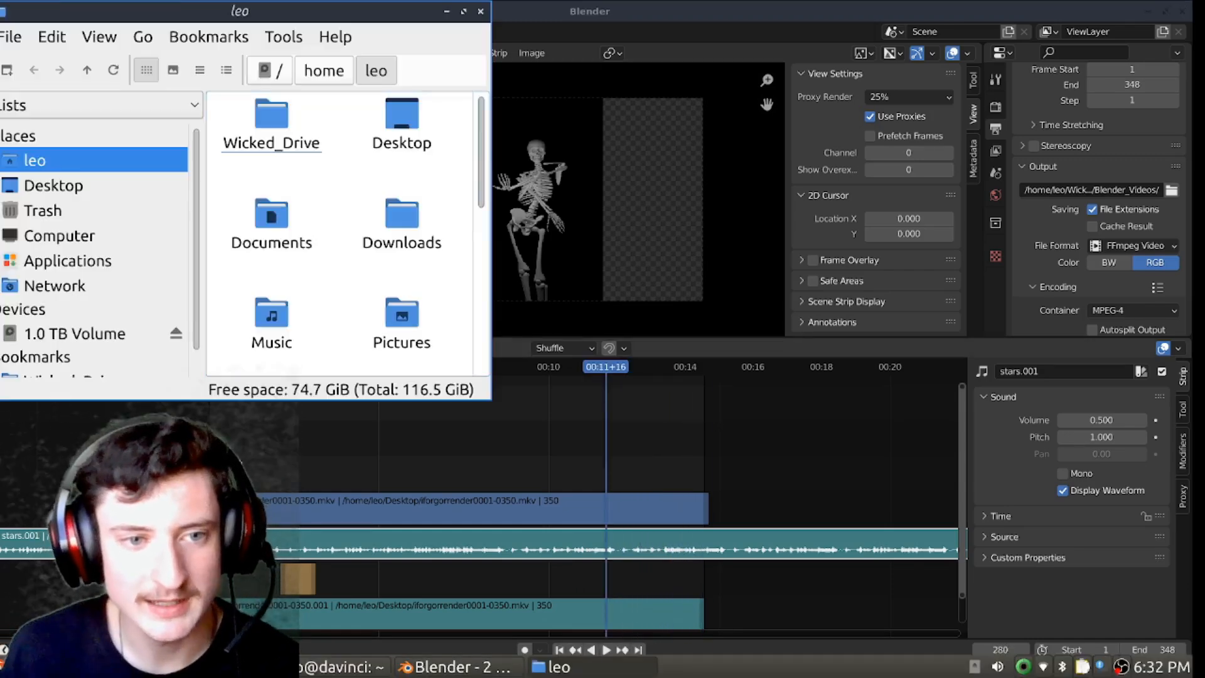
pyautogui.doubleClick(277, 149)
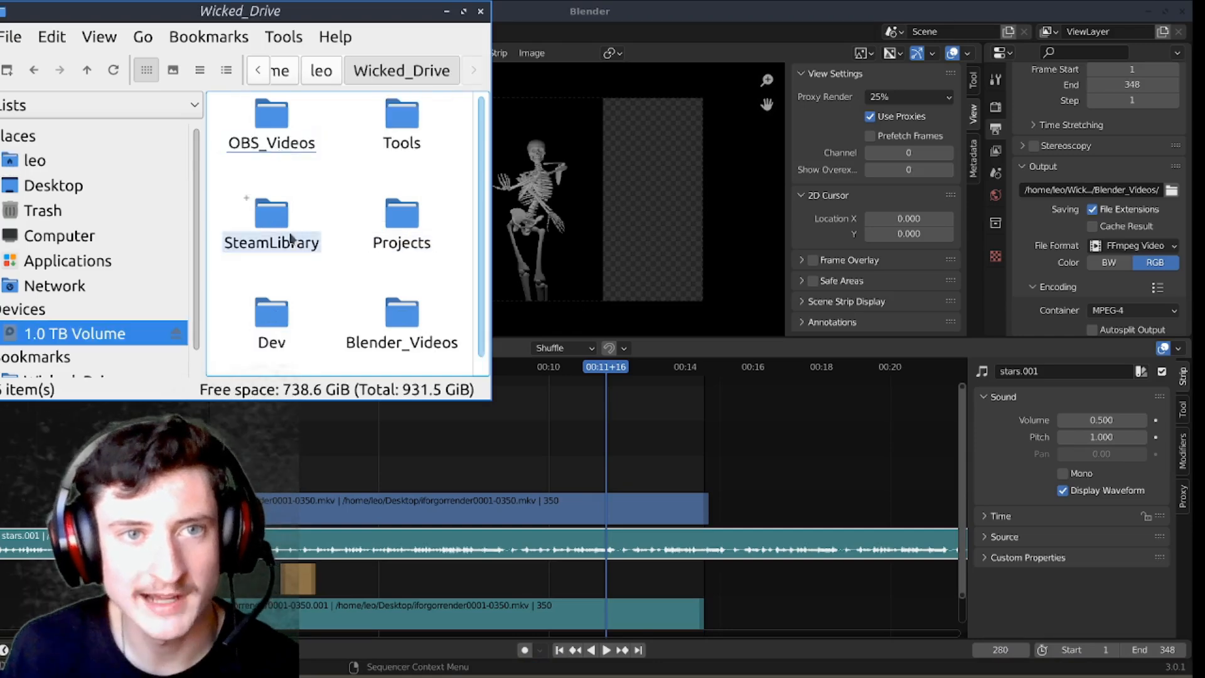
pyautogui.click(403, 332)
pyautogui.doubleClick(404, 331)
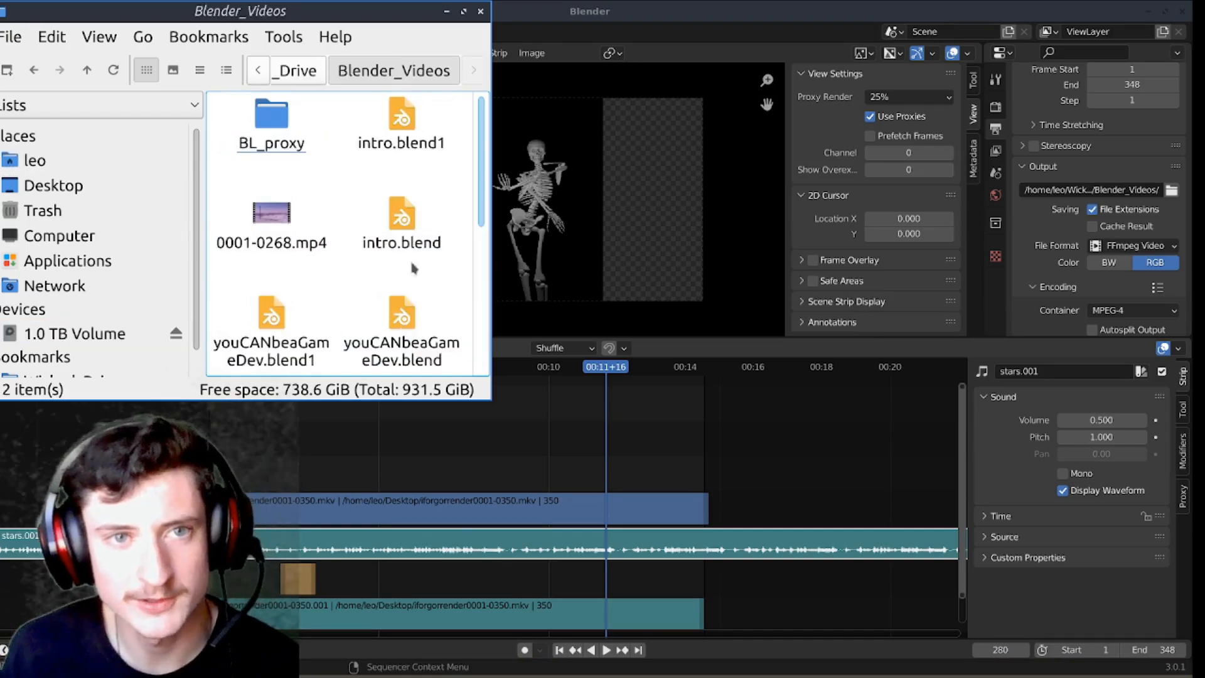
pyautogui.scroll(-5, 401, 163)
pyautogui.click(396, 302)
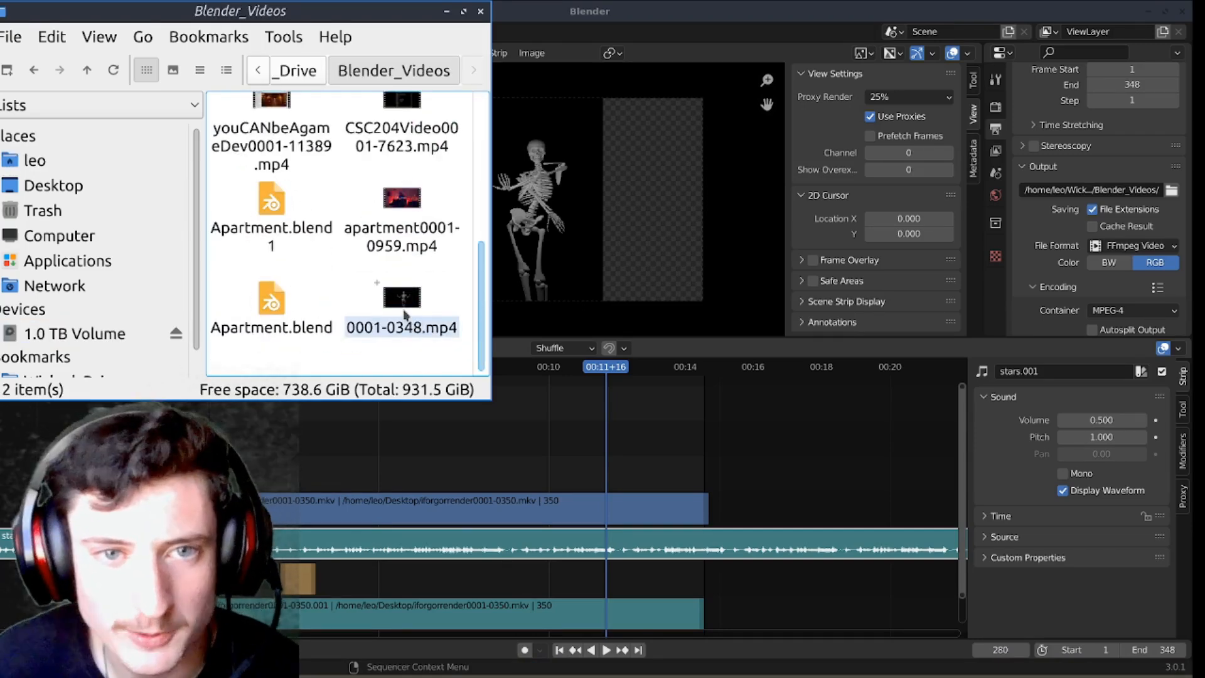
pyautogui.doubleClick(395, 305)
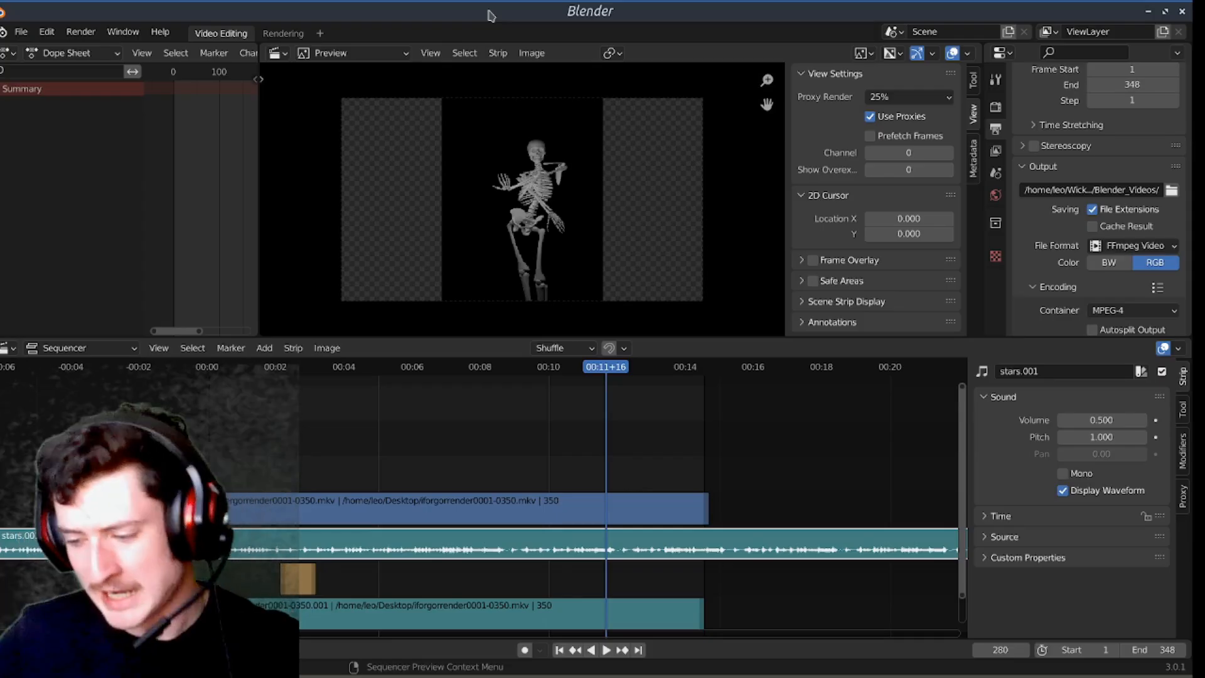
# Step: Back in Blender, slide the stars.001 sound strip about 27 frames later on its channel
pyautogui.scroll(-4, 519, 484)
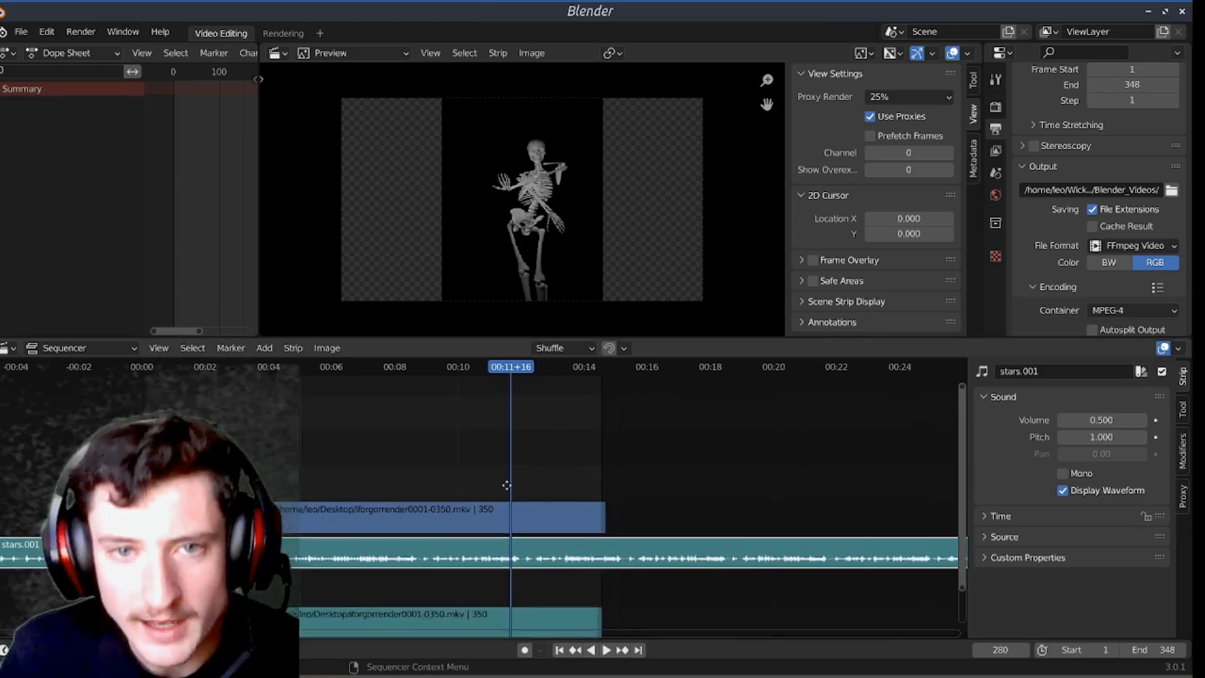
pyautogui.scroll(3, 536, 443)
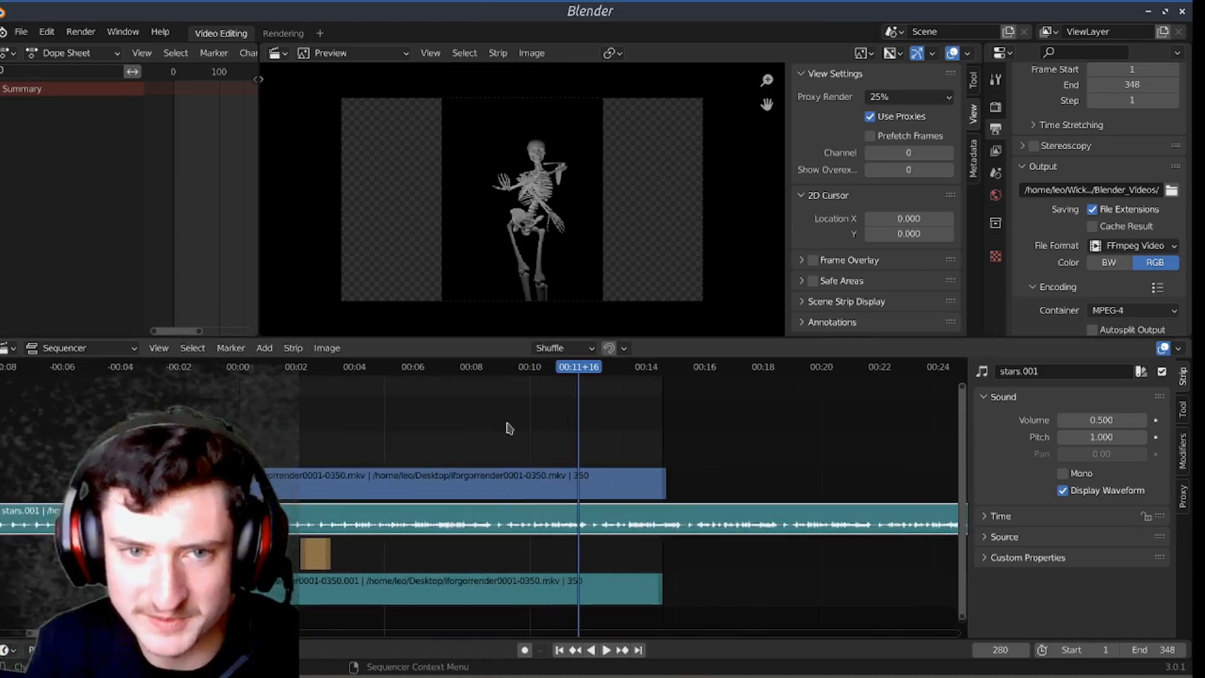
pyautogui.click(337, 516)
pyautogui.press('g')
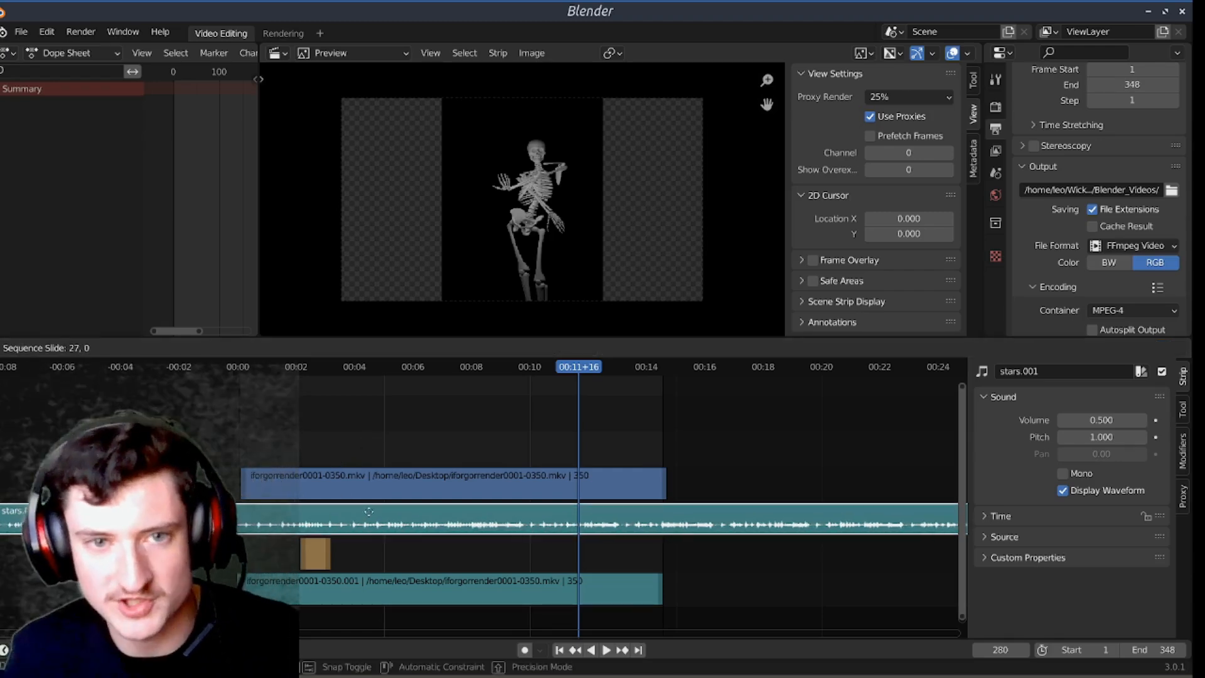
pyautogui.click(371, 510)
# Step: Move the playhead to frame 159 and select the movie strip, the music strip and the movie's sound strip in turn
pyautogui.scroll(-3, 454, 423)
pyautogui.moveTo(468, 379); pyautogui.dragTo(446, 375)
pyautogui.click(520, 479)
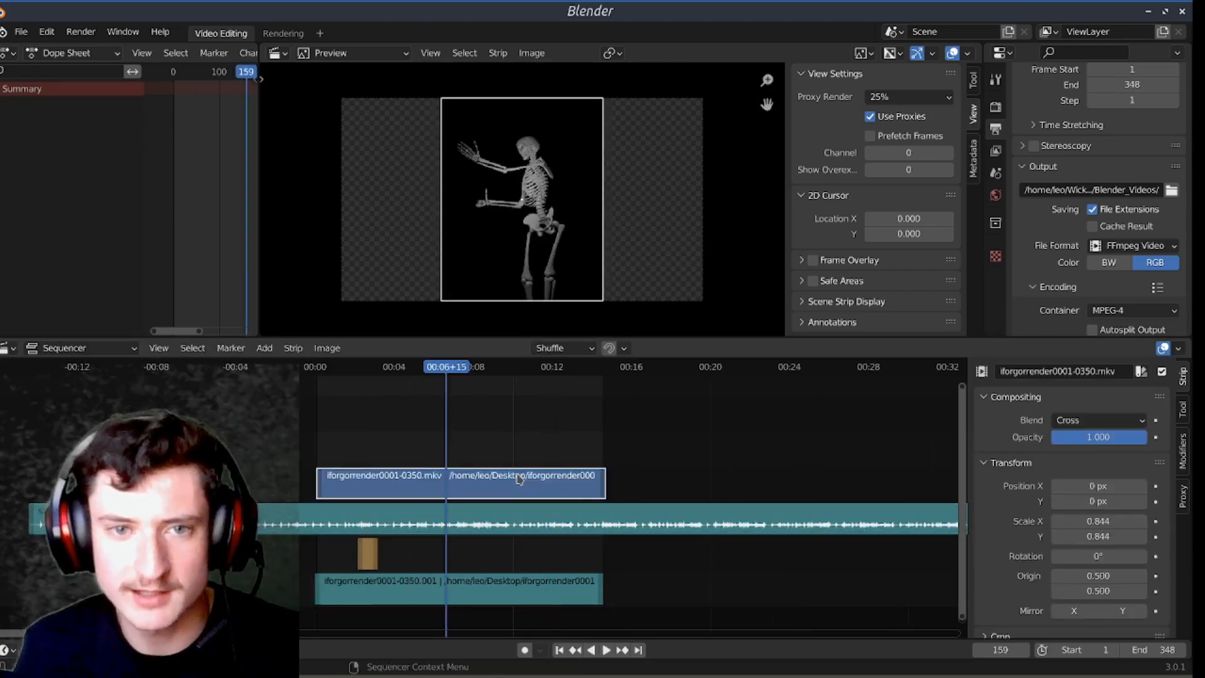
pyautogui.keyDown('shift'); pyautogui.click(491, 520); pyautogui.keyUp('shift')
pyautogui.keyDown('shift'); pyautogui.click(505, 595); pyautogui.keyUp('shift')
pyautogui.click(484, 440)
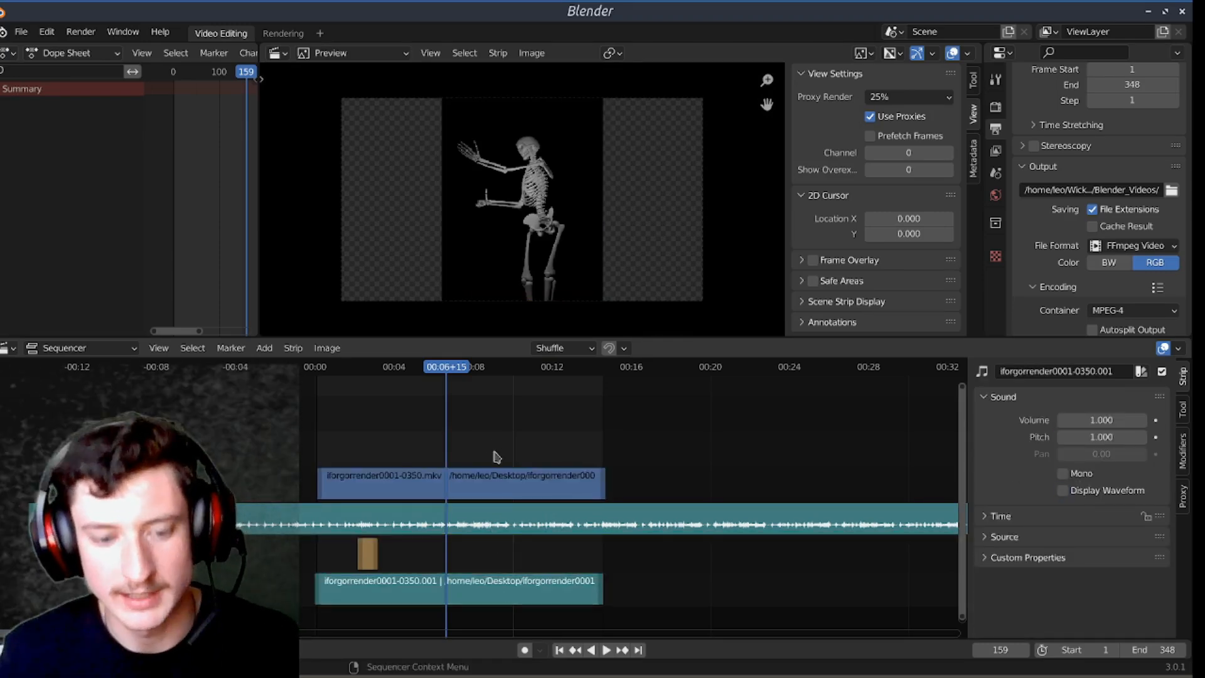
# Step: Examine the effect strips available for the iforgorrender0001-0350.mkv movie strip, including Speed Control, without adding one
pyautogui.click(500, 479)
pyautogui.hotkey('shift', 'a')
pyautogui.moveTo(501, 477)
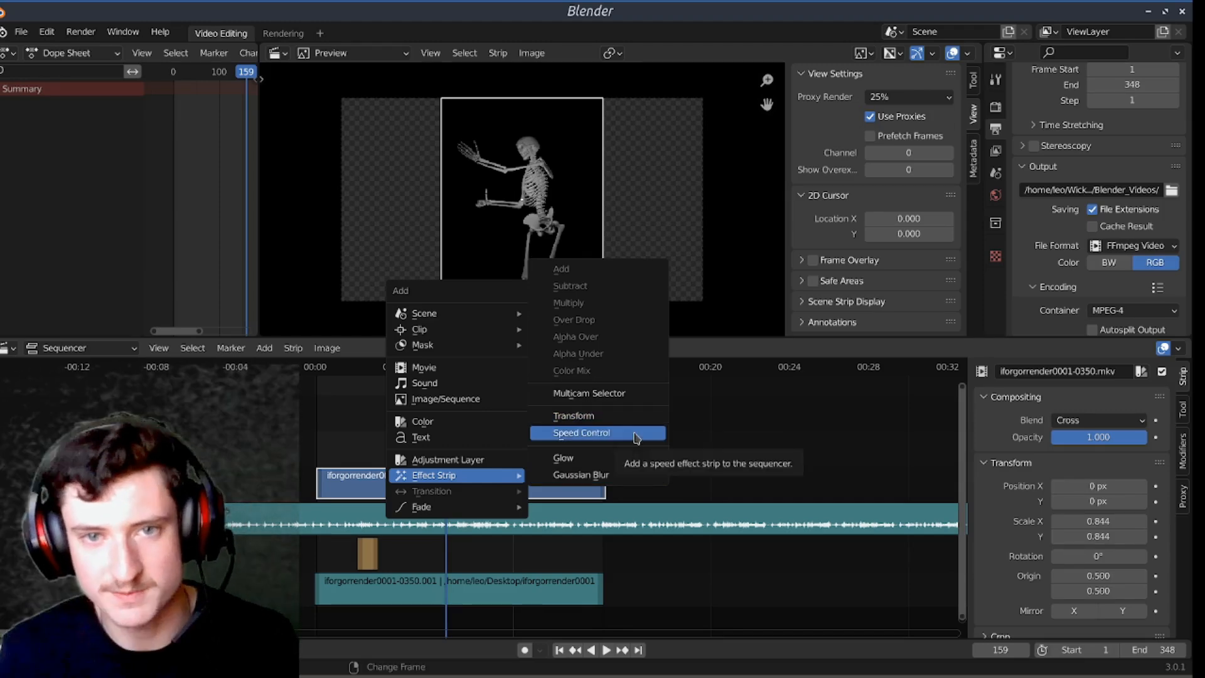
pyautogui.click(799, 430)
pyautogui.scroll(-5, 804, 436)
pyautogui.moveTo(819, 453); pyautogui.dragTo(774, 469, button='middle')
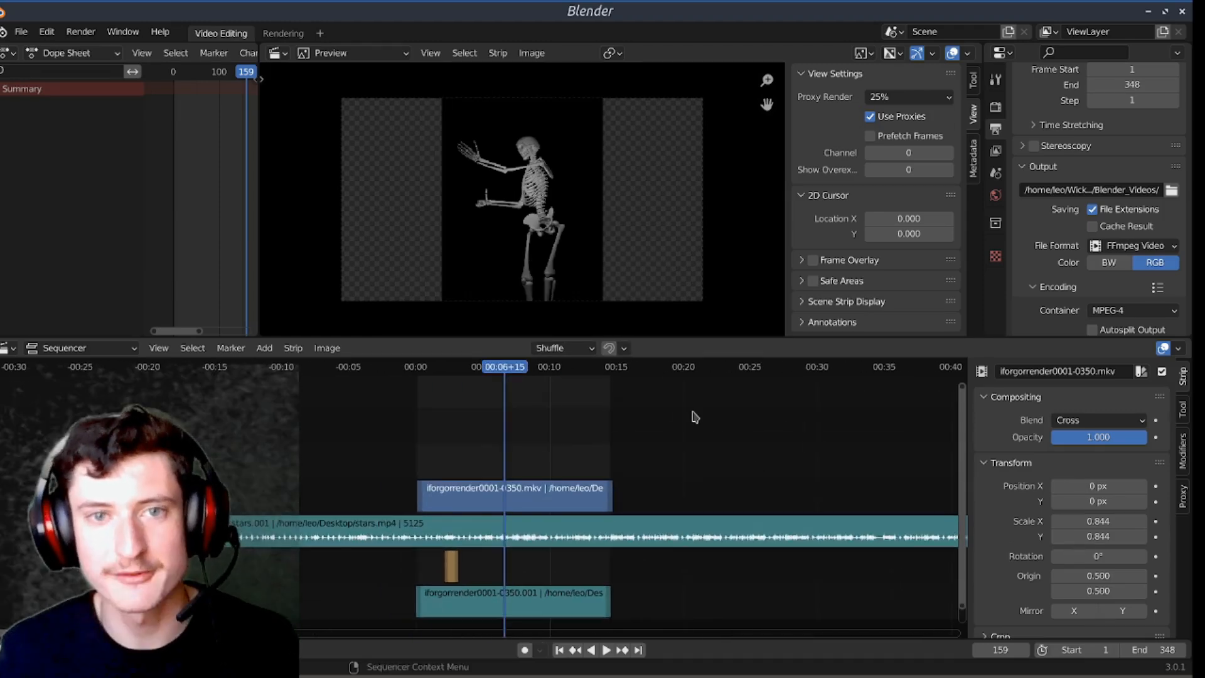